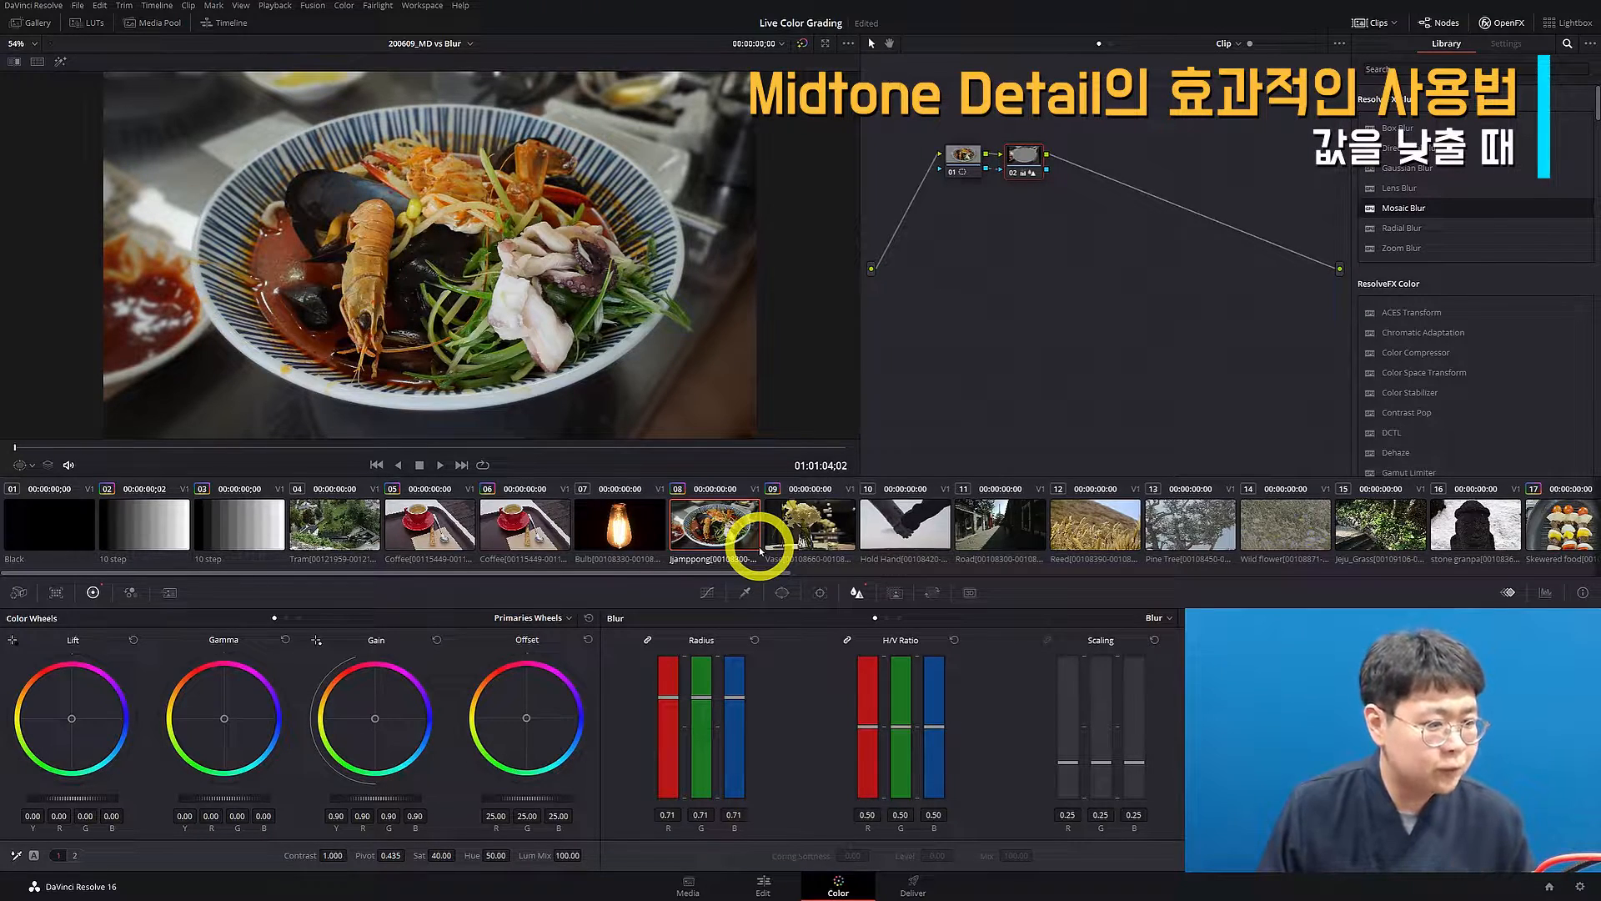
Step: Open clip 33 and show the circular window around the woman's face in close-up
scroll(760, 550, "right", 5)
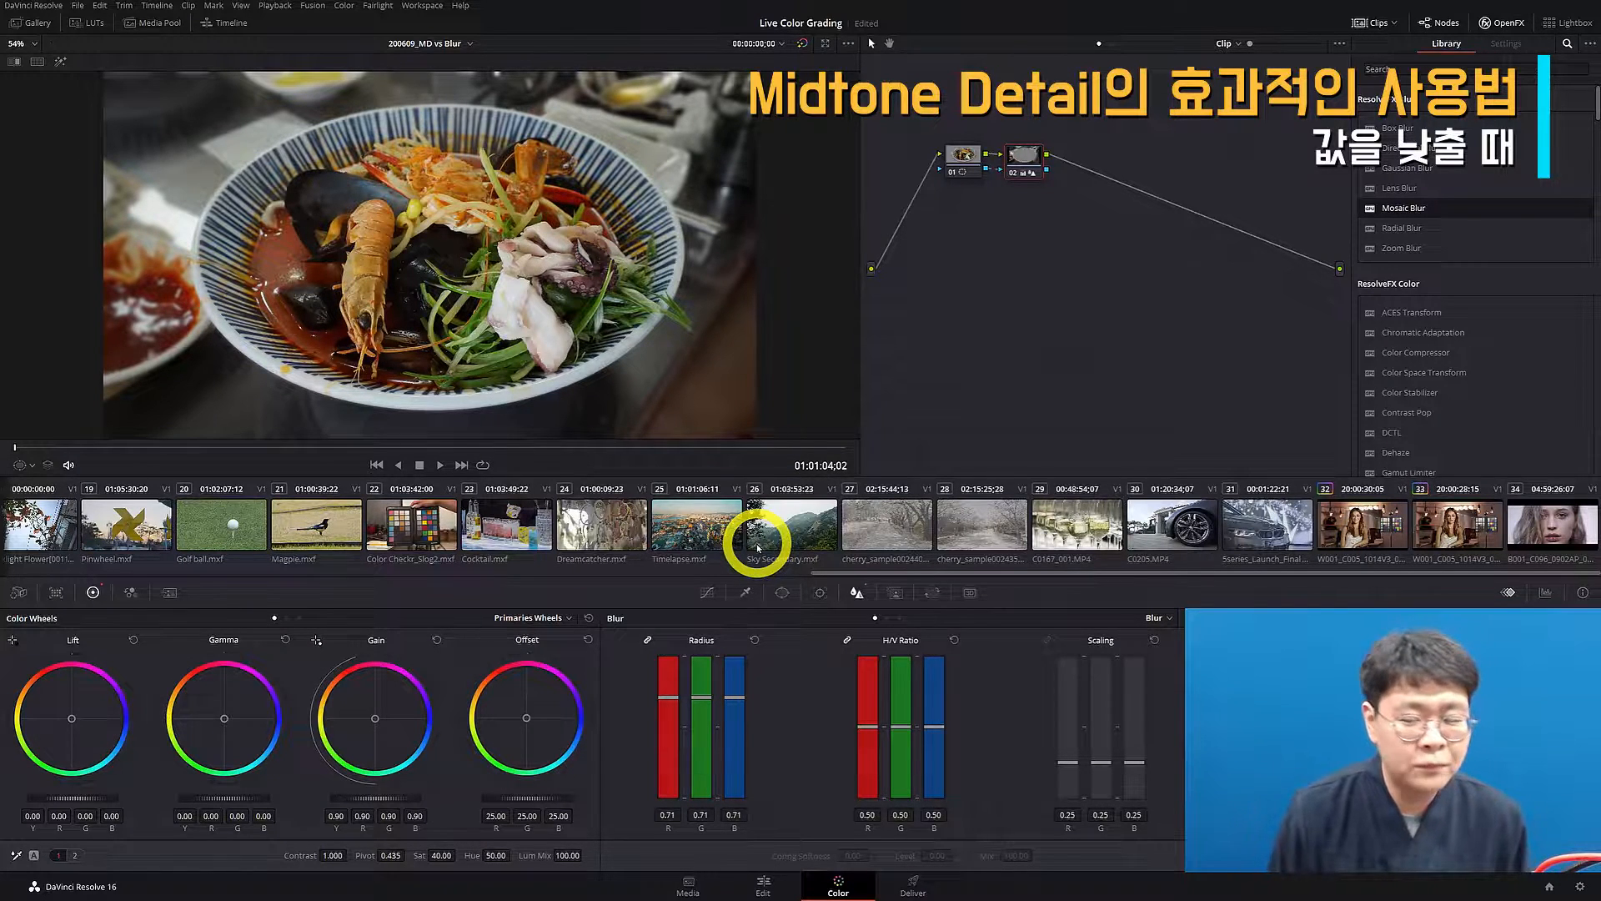
left_click(1376, 533)
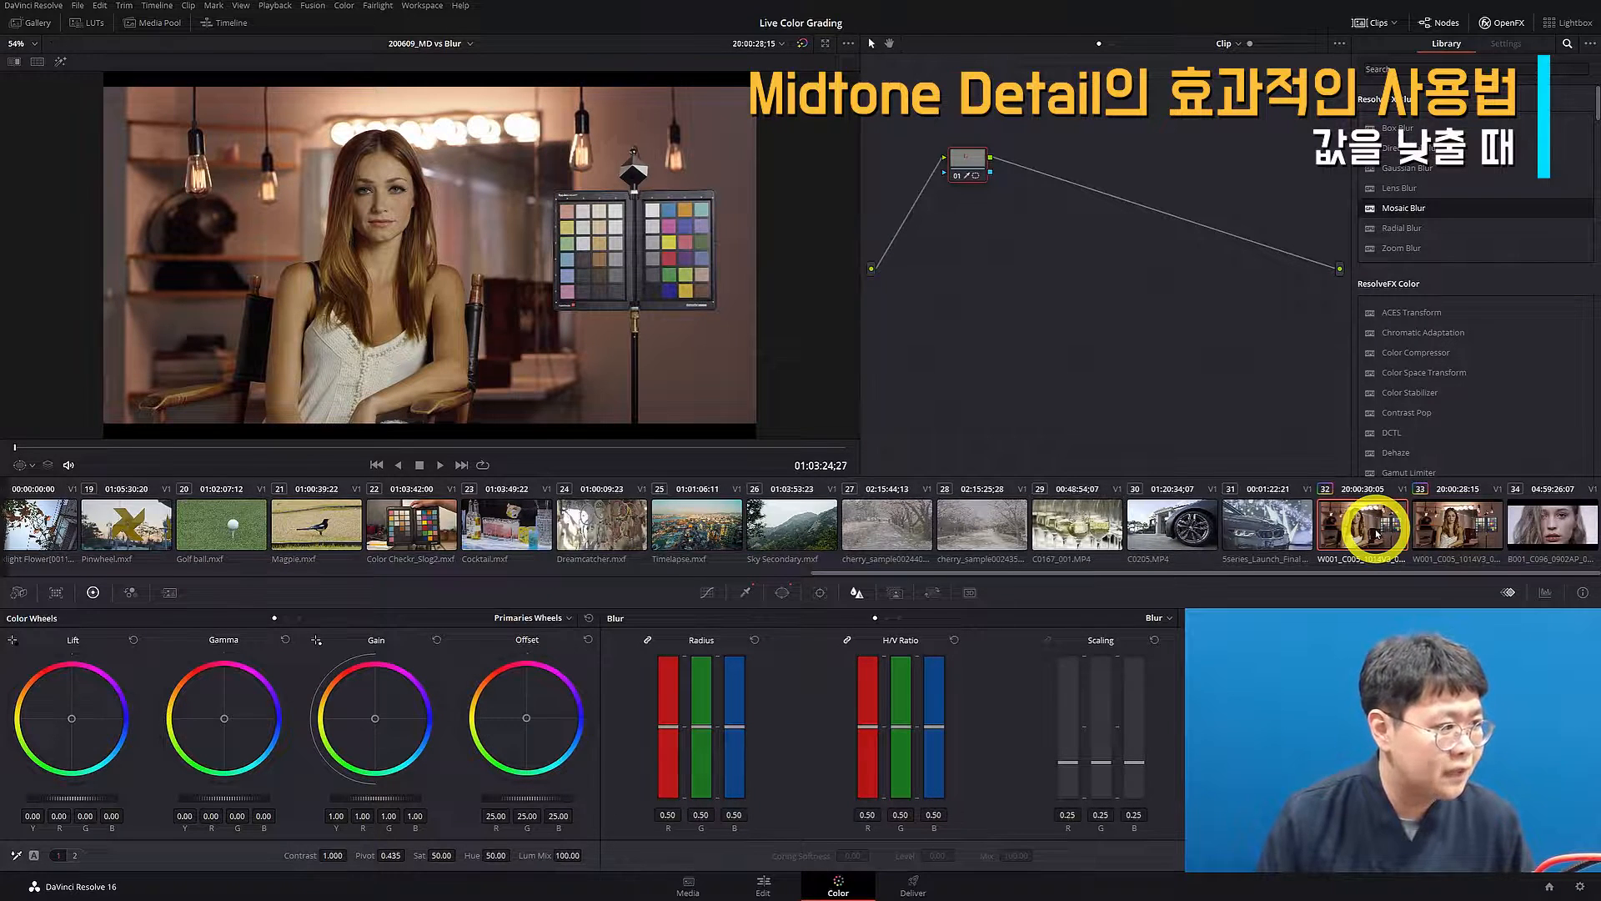
left_click(1463, 527)
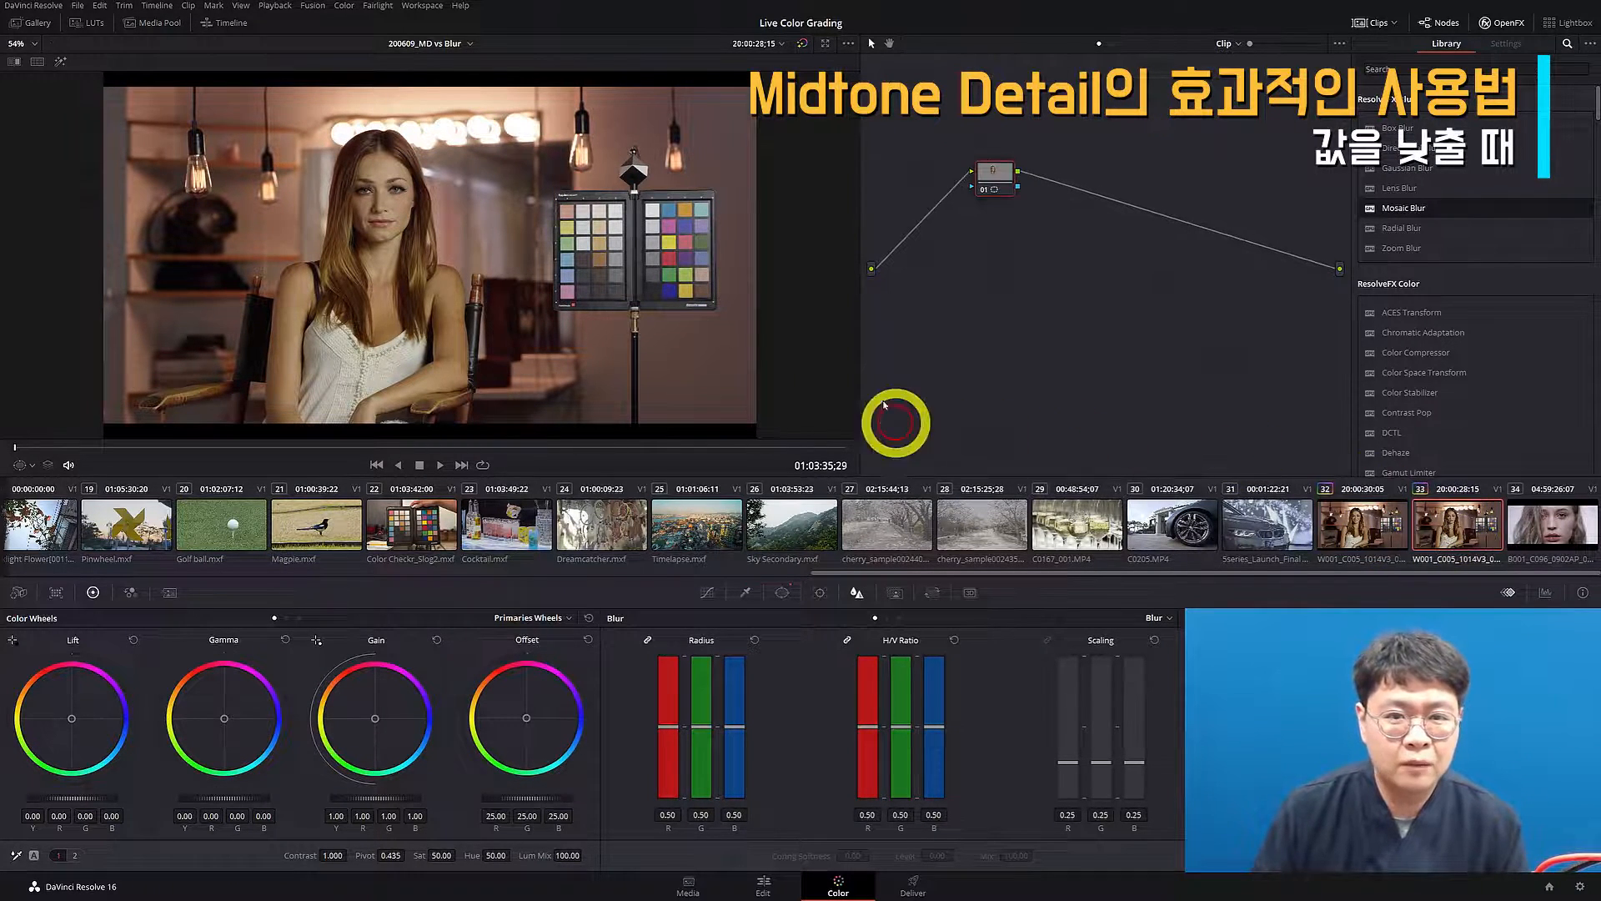
scroll(459, 273, "up", 3)
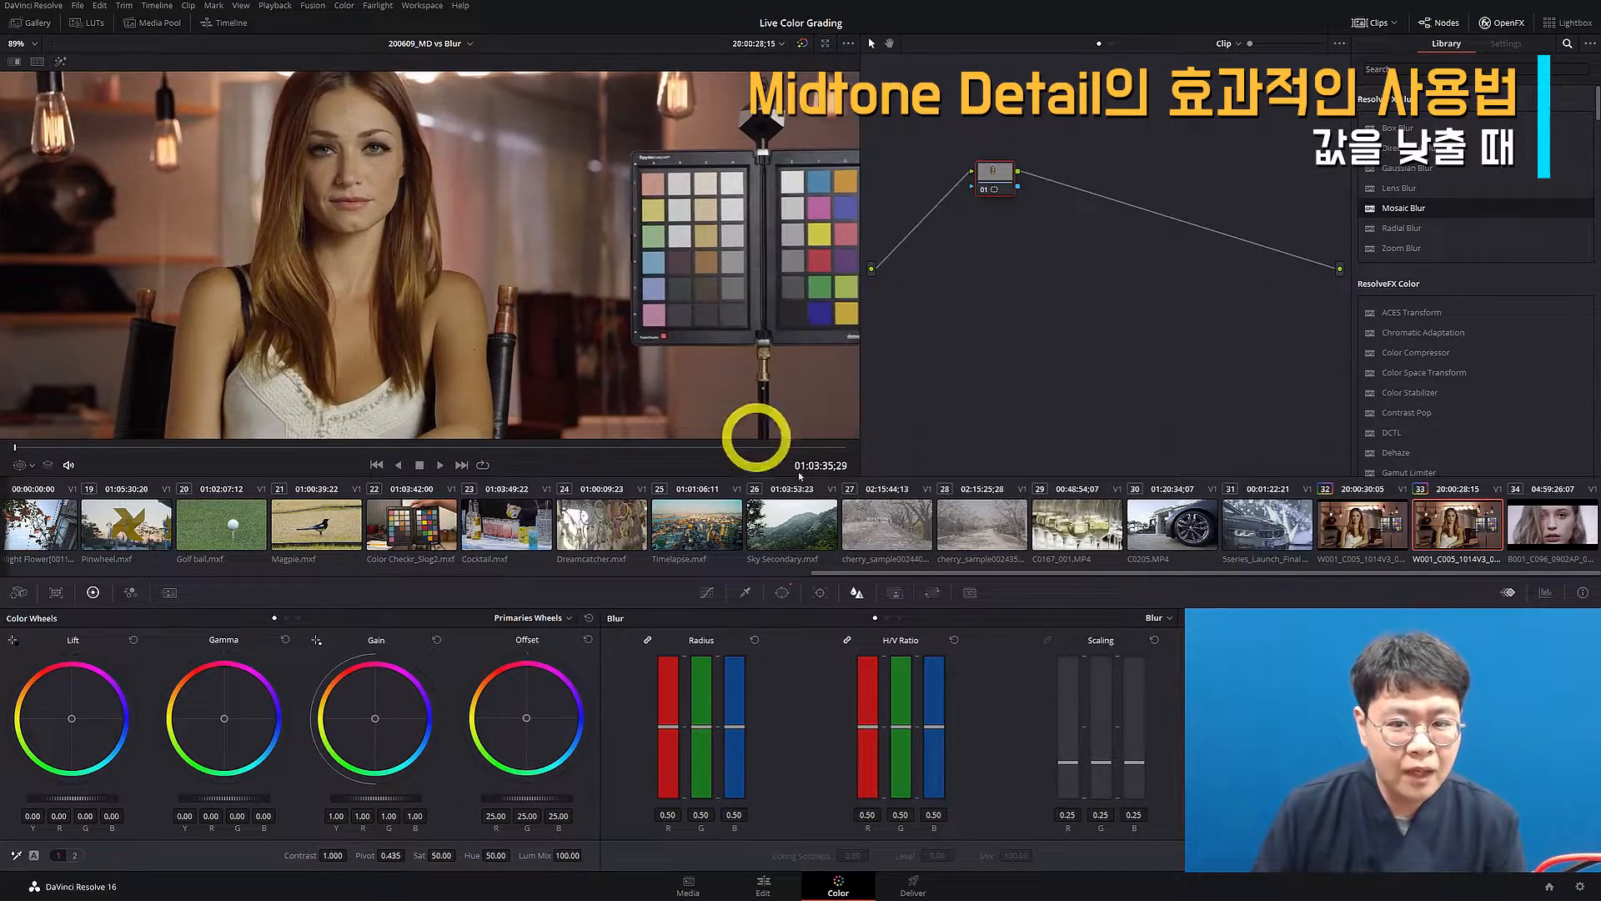
left_click(782, 591)
scroll(411, 279, "up", 3)
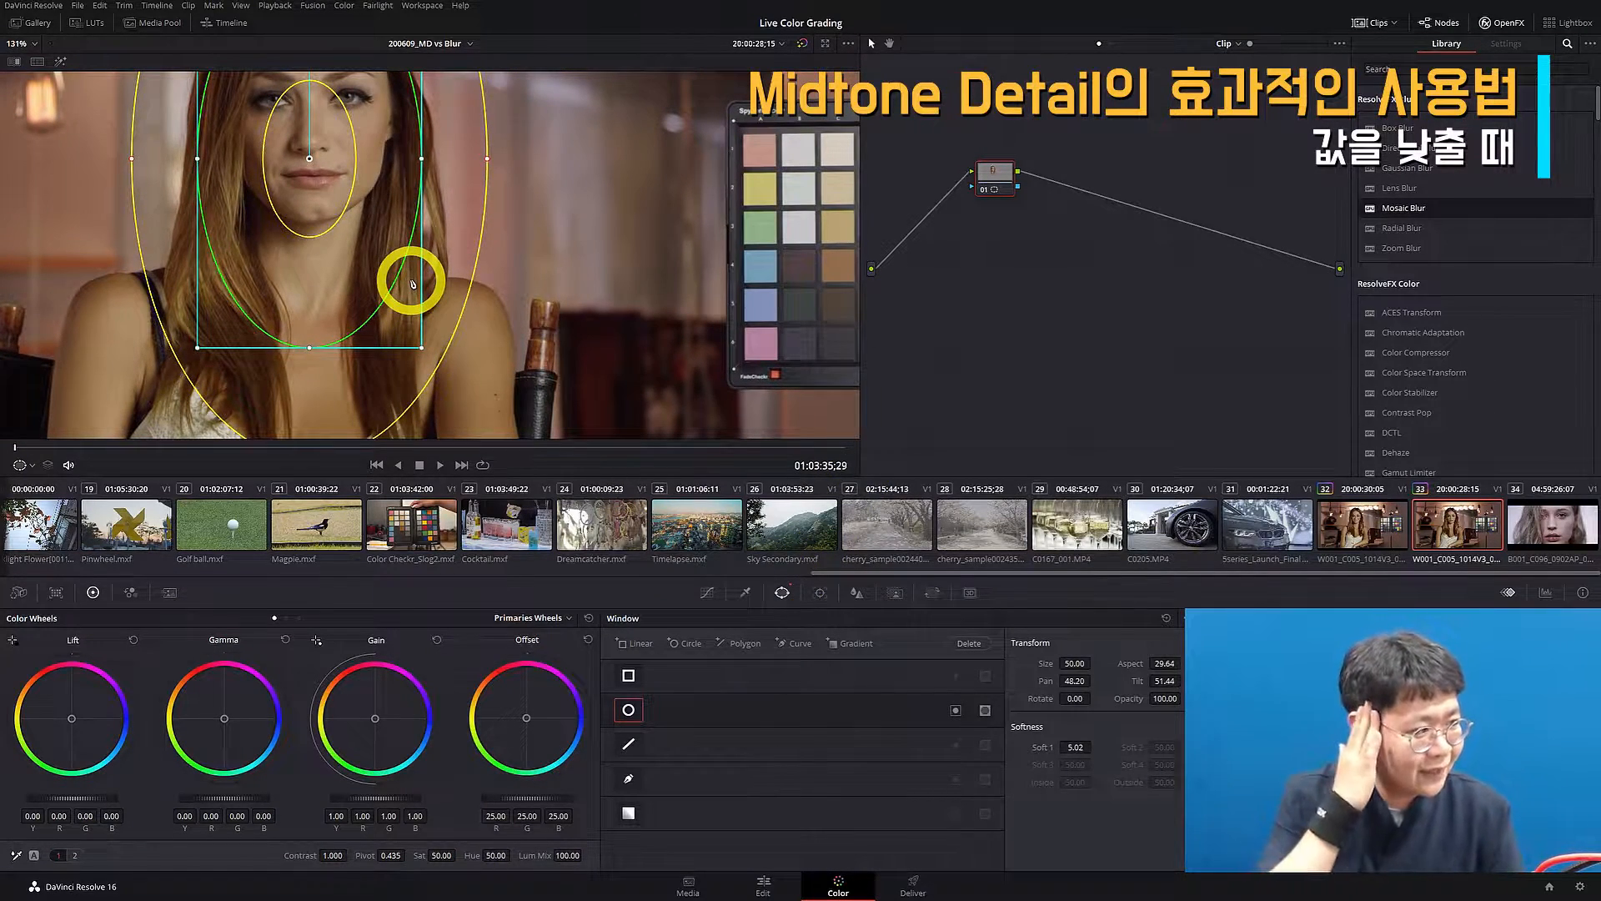
left_click_drag(464, 224, 577, 318)
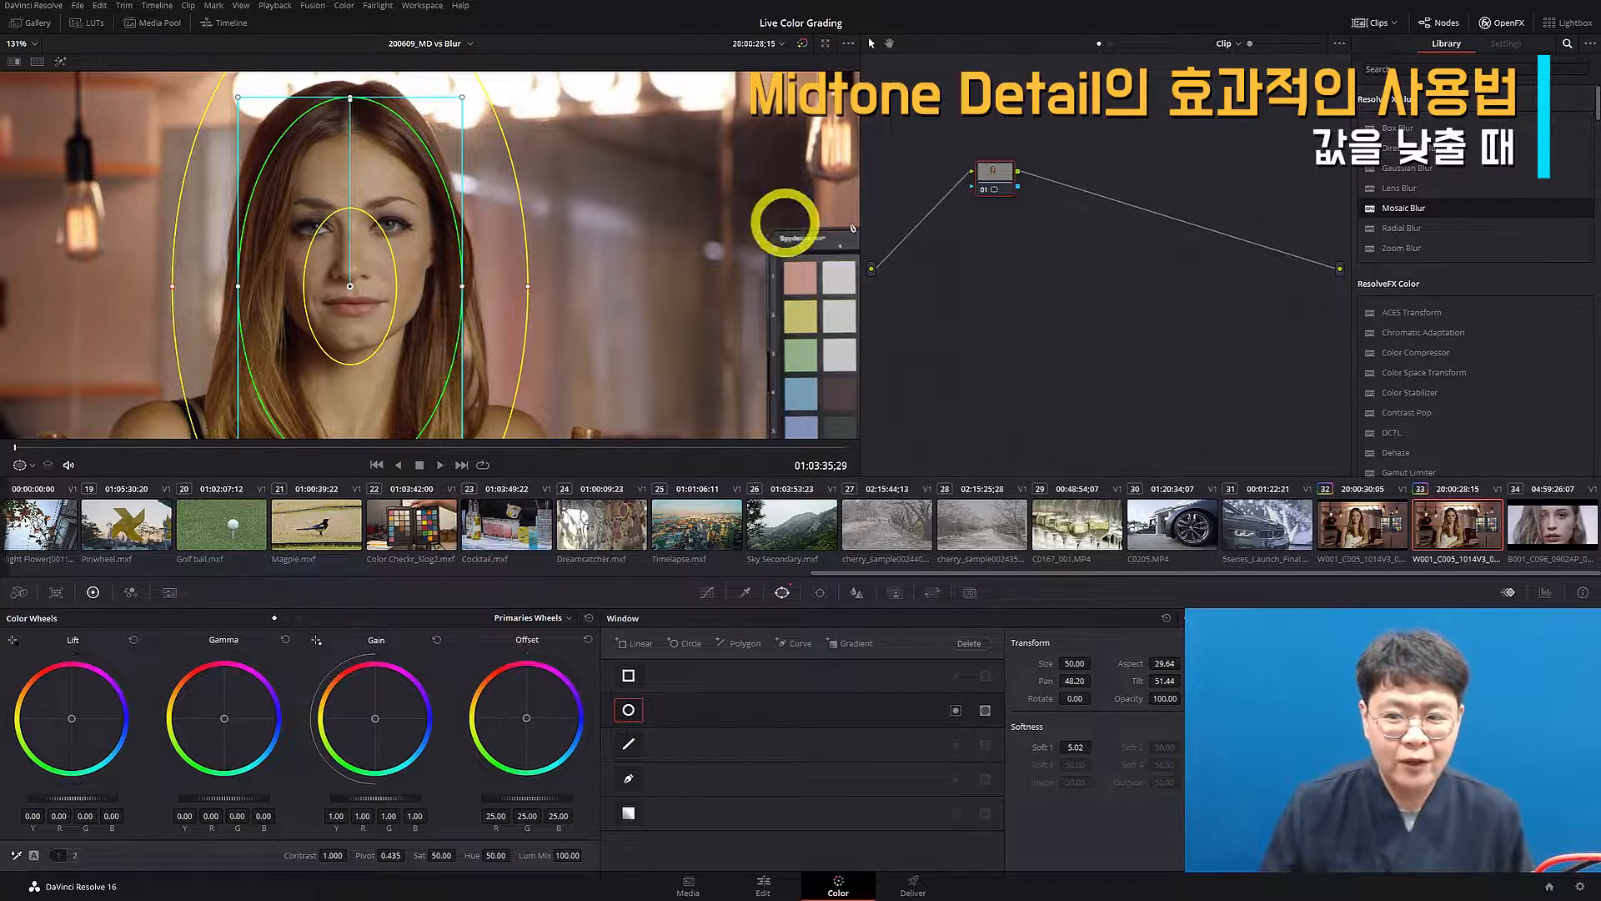
Step: Switch to clip 32 and check the face selection in highlight view, including the circular window's coverage
left_click(1376, 527)
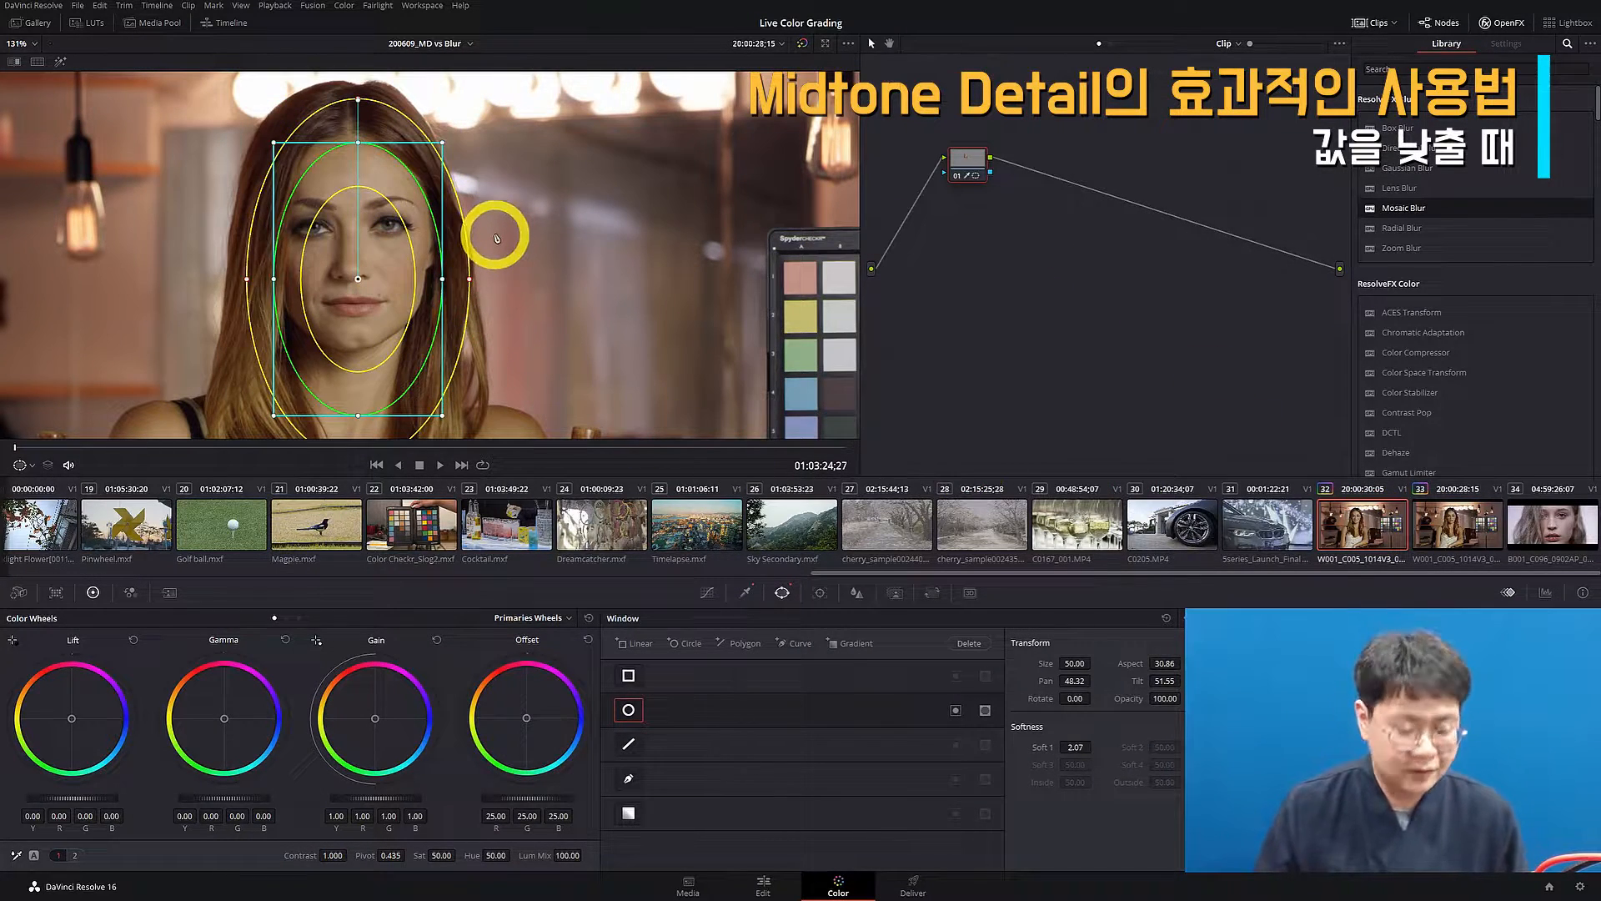
key("shift+h")
left_click_drag(511, 312, 679, 289)
scroll(679, 289, "up", 2)
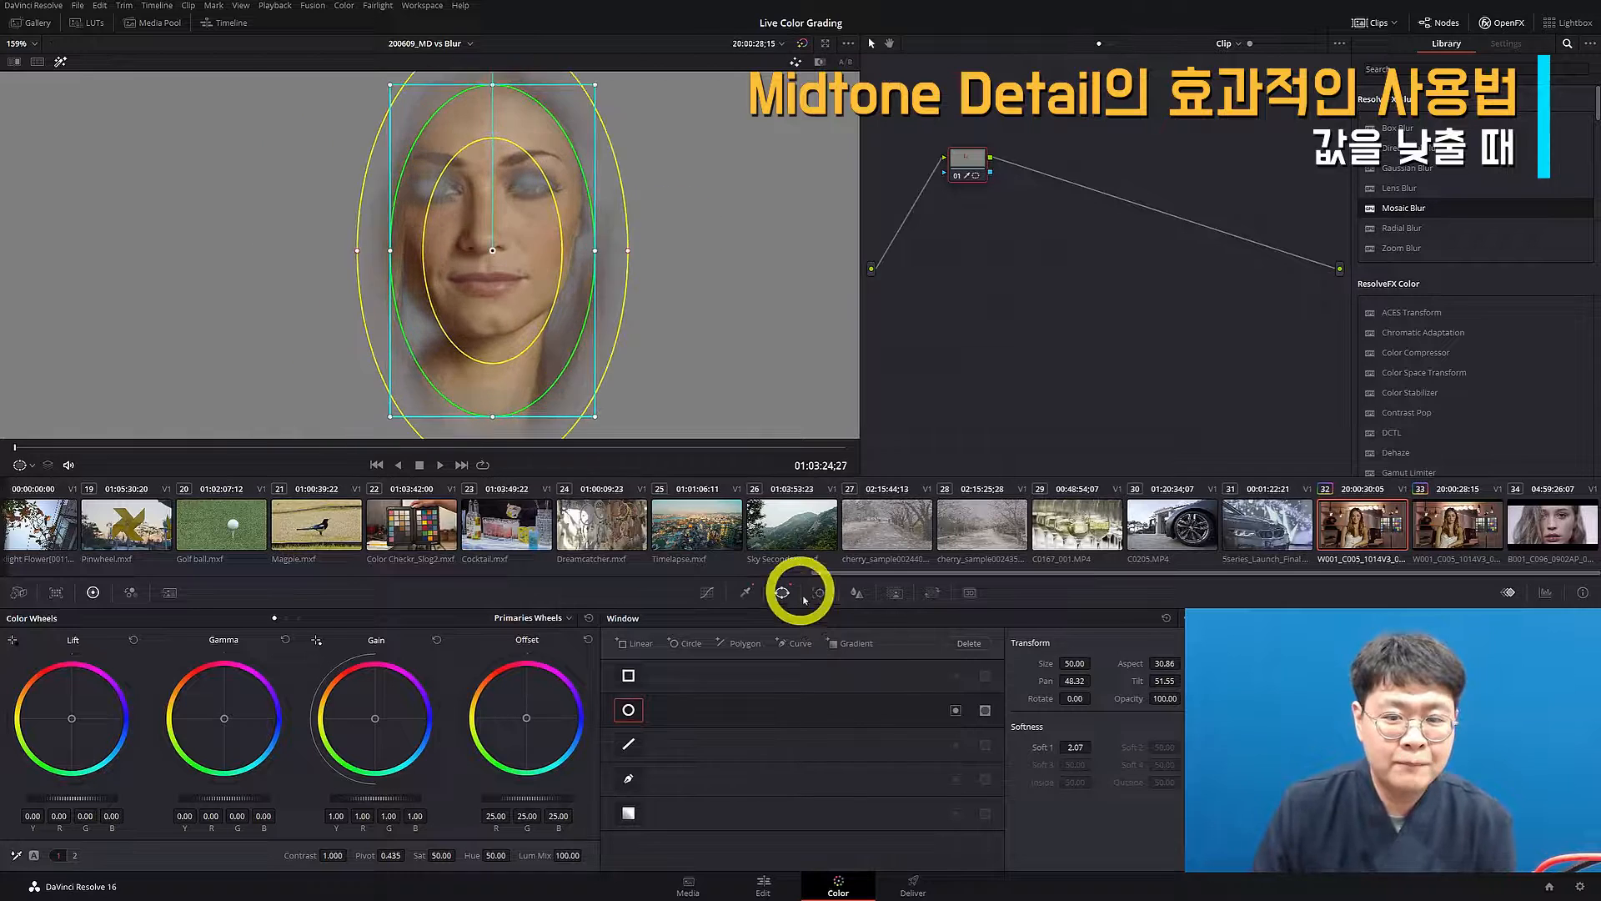
key("shift+h")
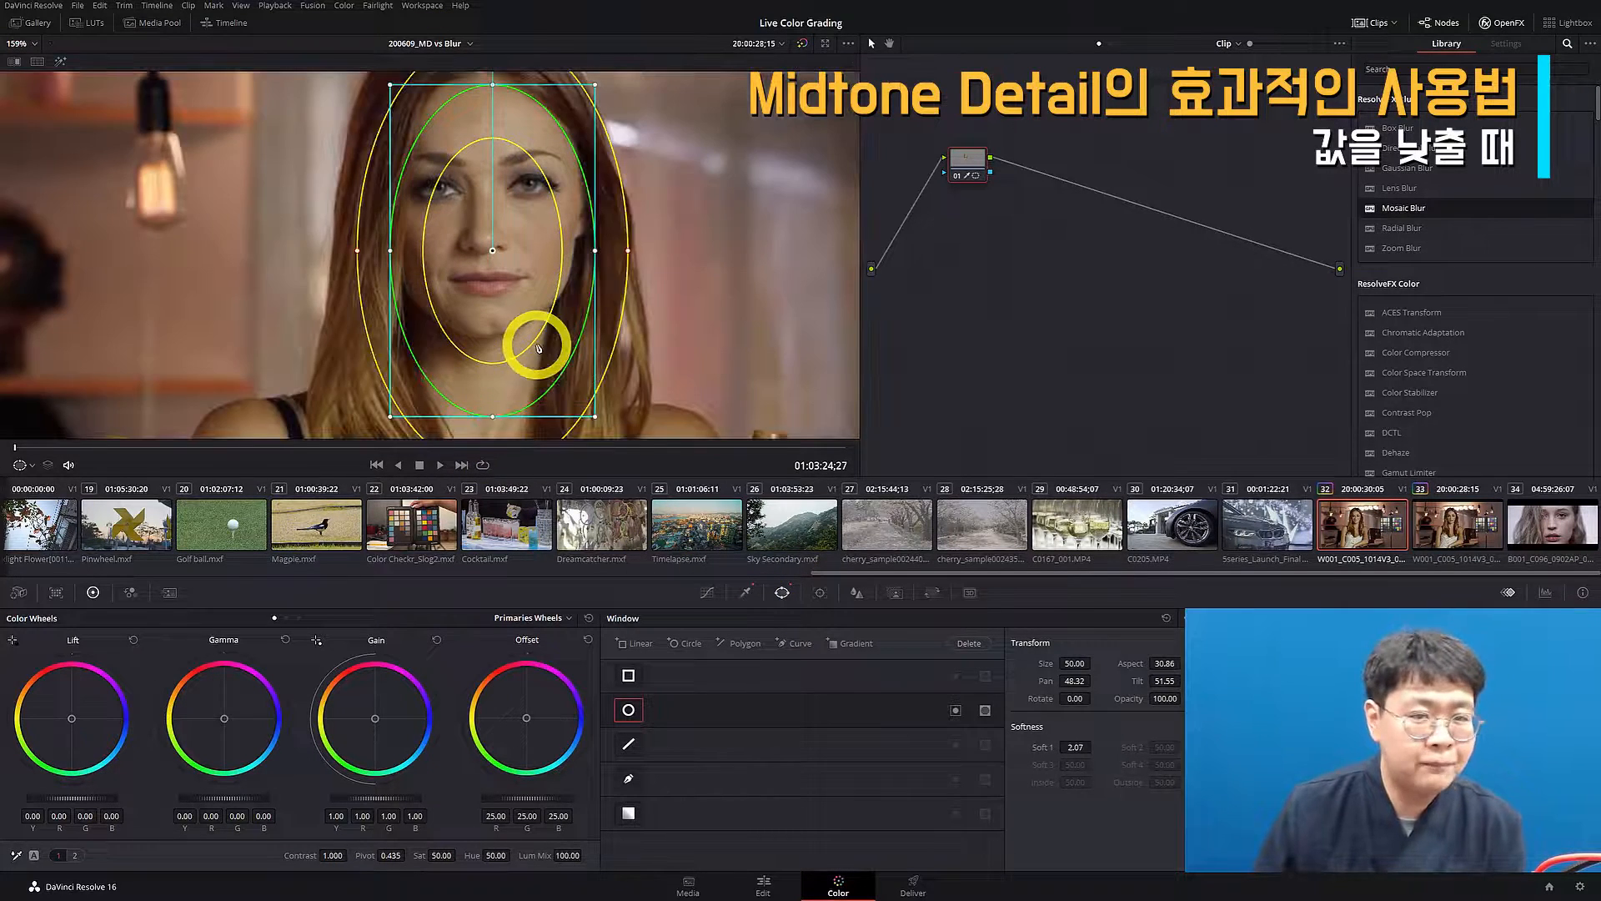
scroll(537, 347, "up", 1)
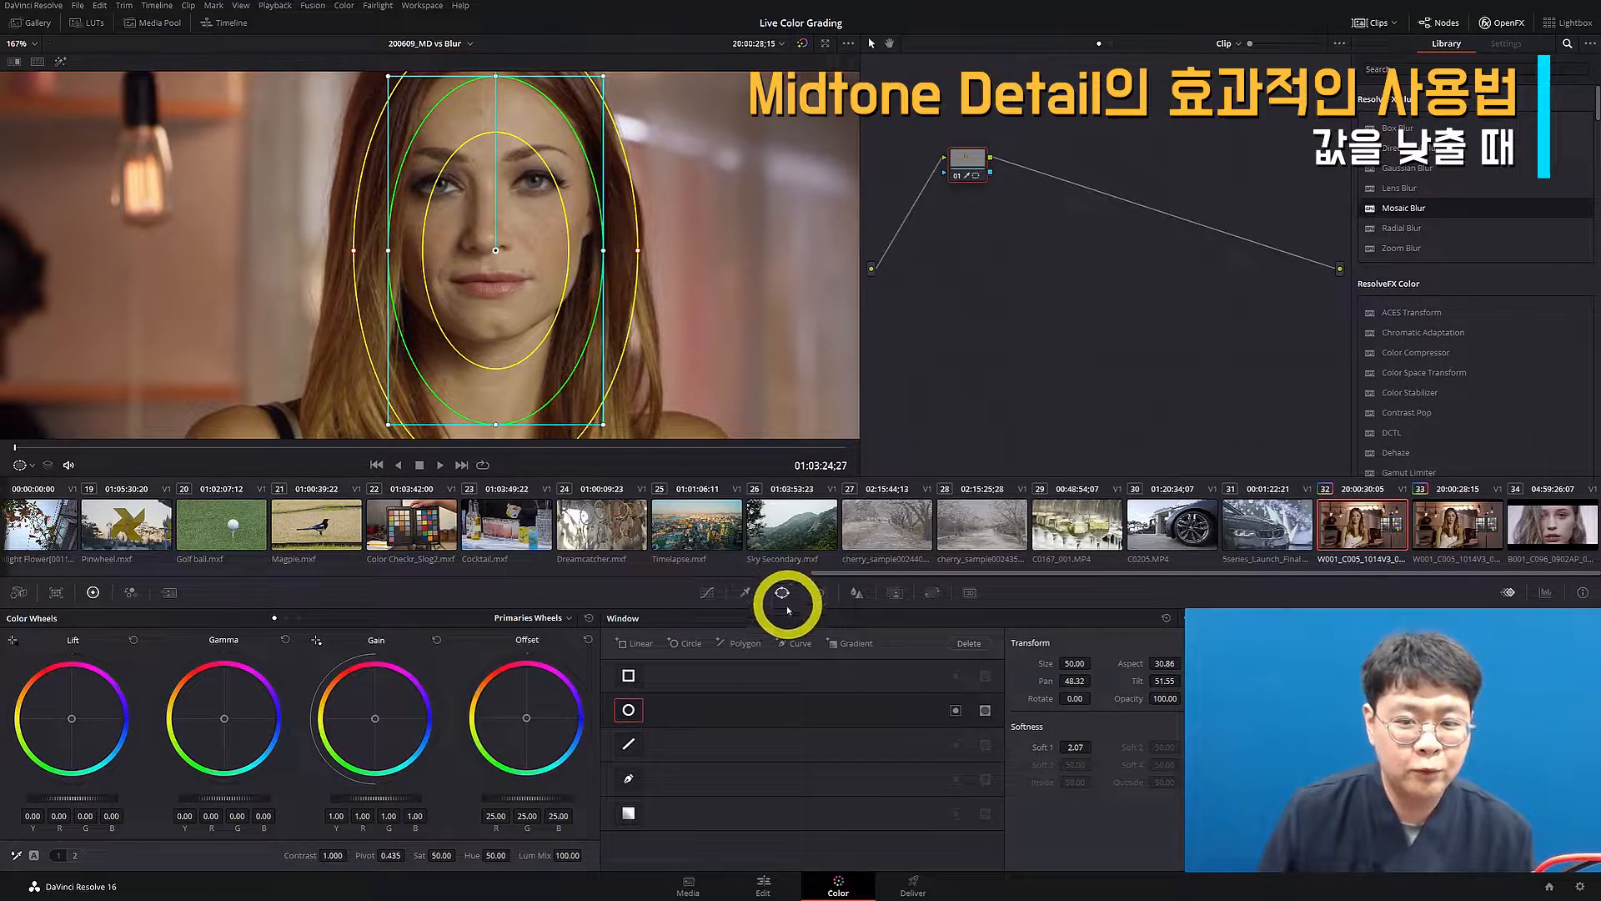
Step: Hide the window outline on the face and set Midtone Detail to -100 for the node
left_click(707, 592)
left_click_drag(643, 347, 608, 365)
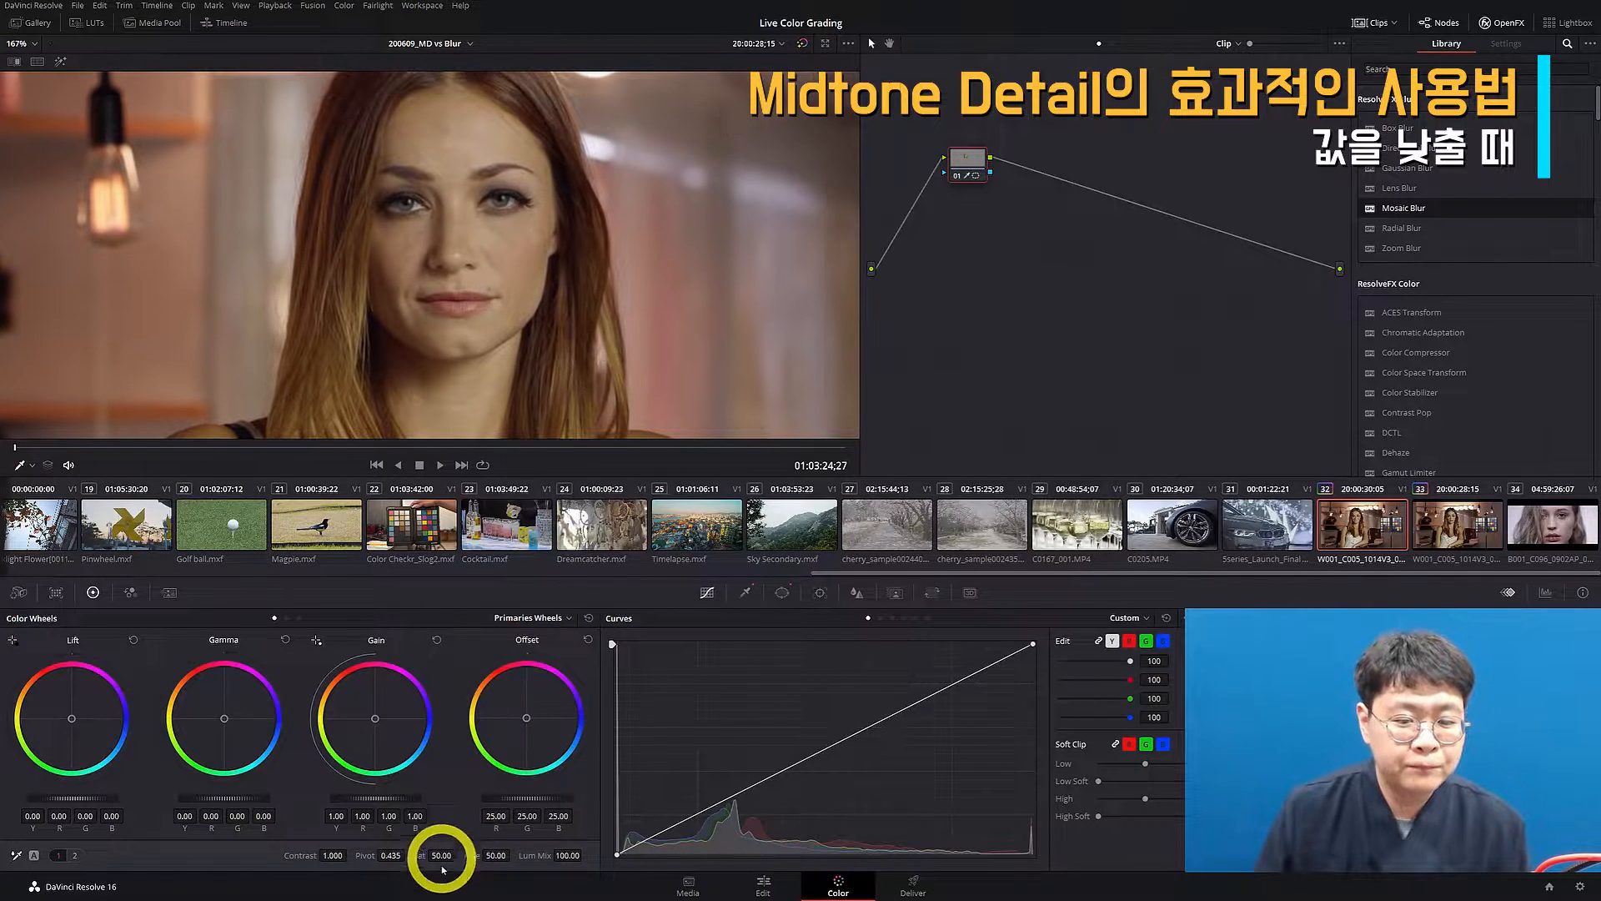
left_click(79, 855)
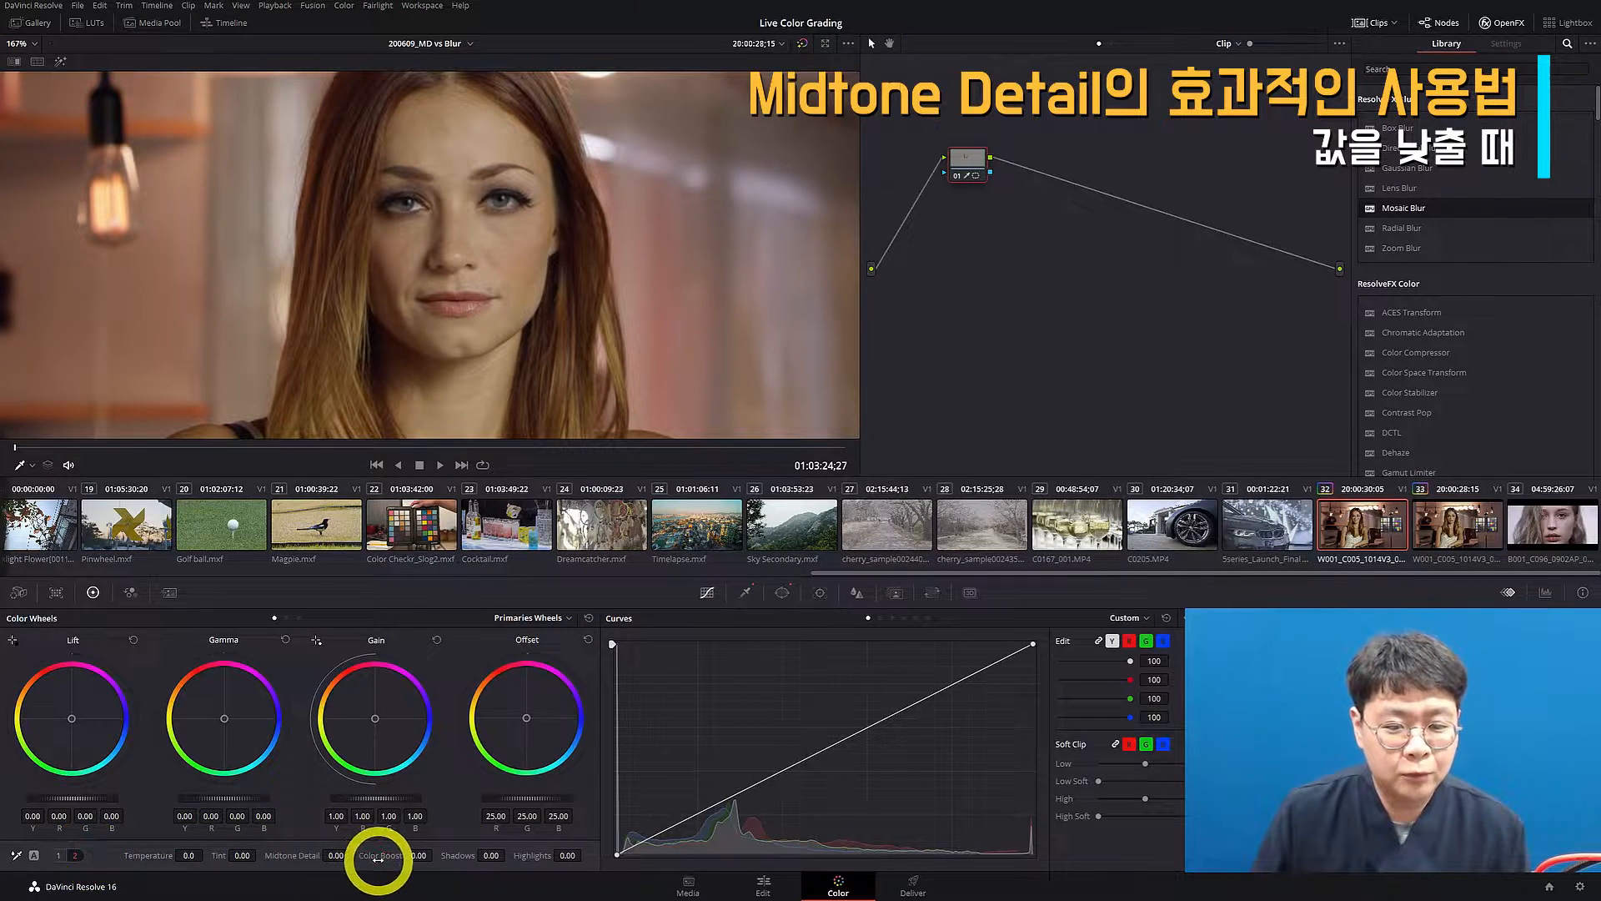
left_click_drag(340, 856, 173, 856)
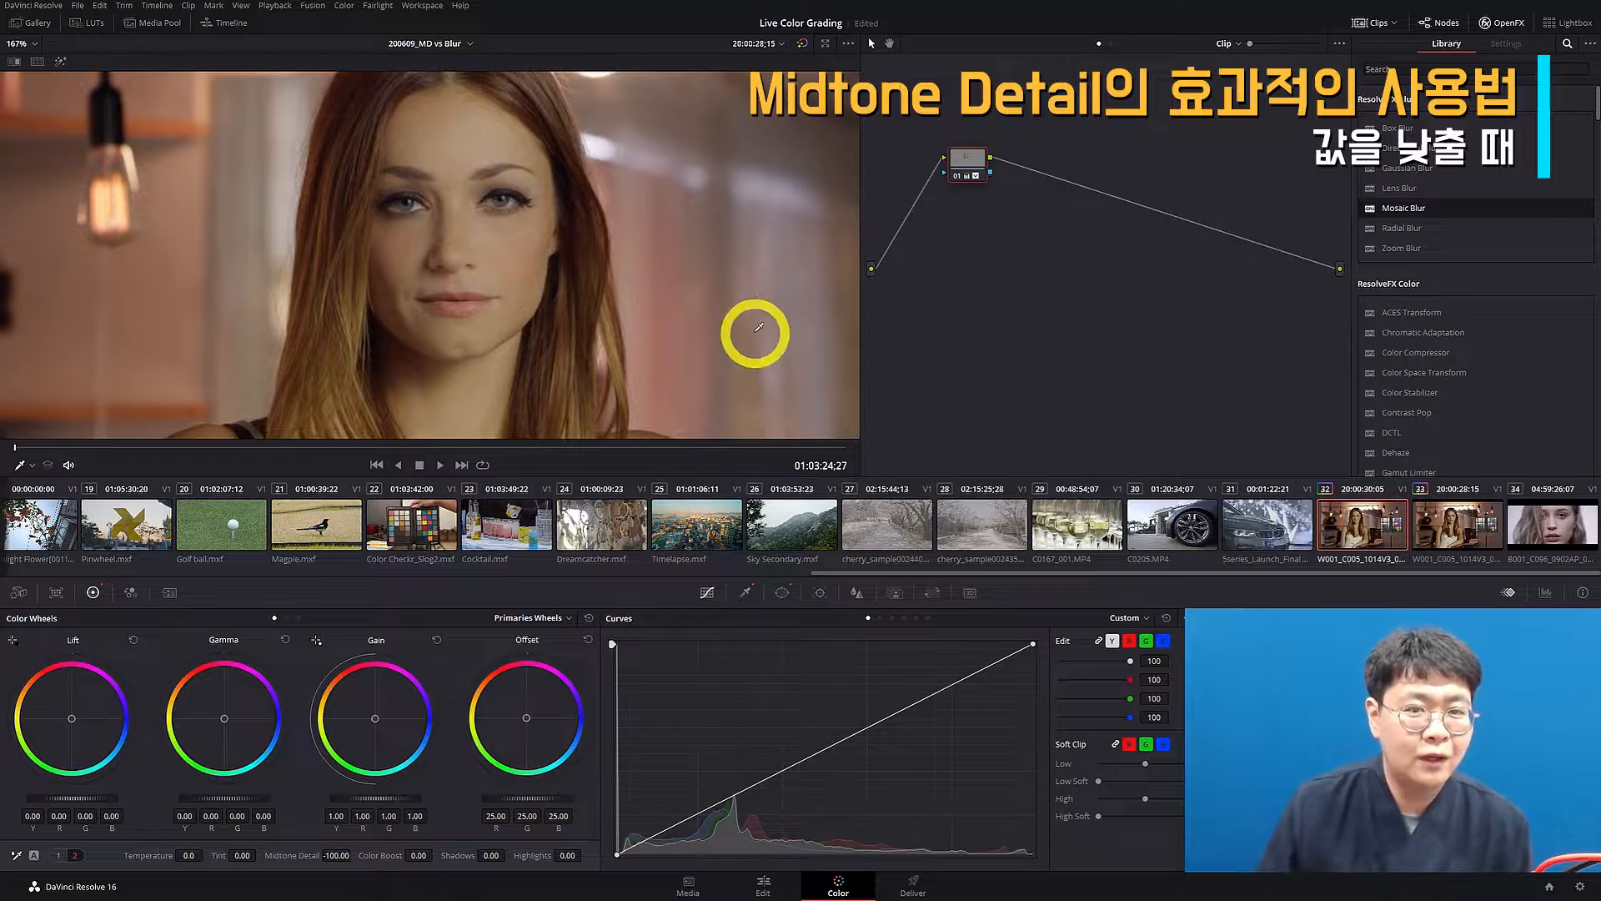
Step: Inspect the softened face selection in highlight view up close, and return to the normal picture
key("shift+h")
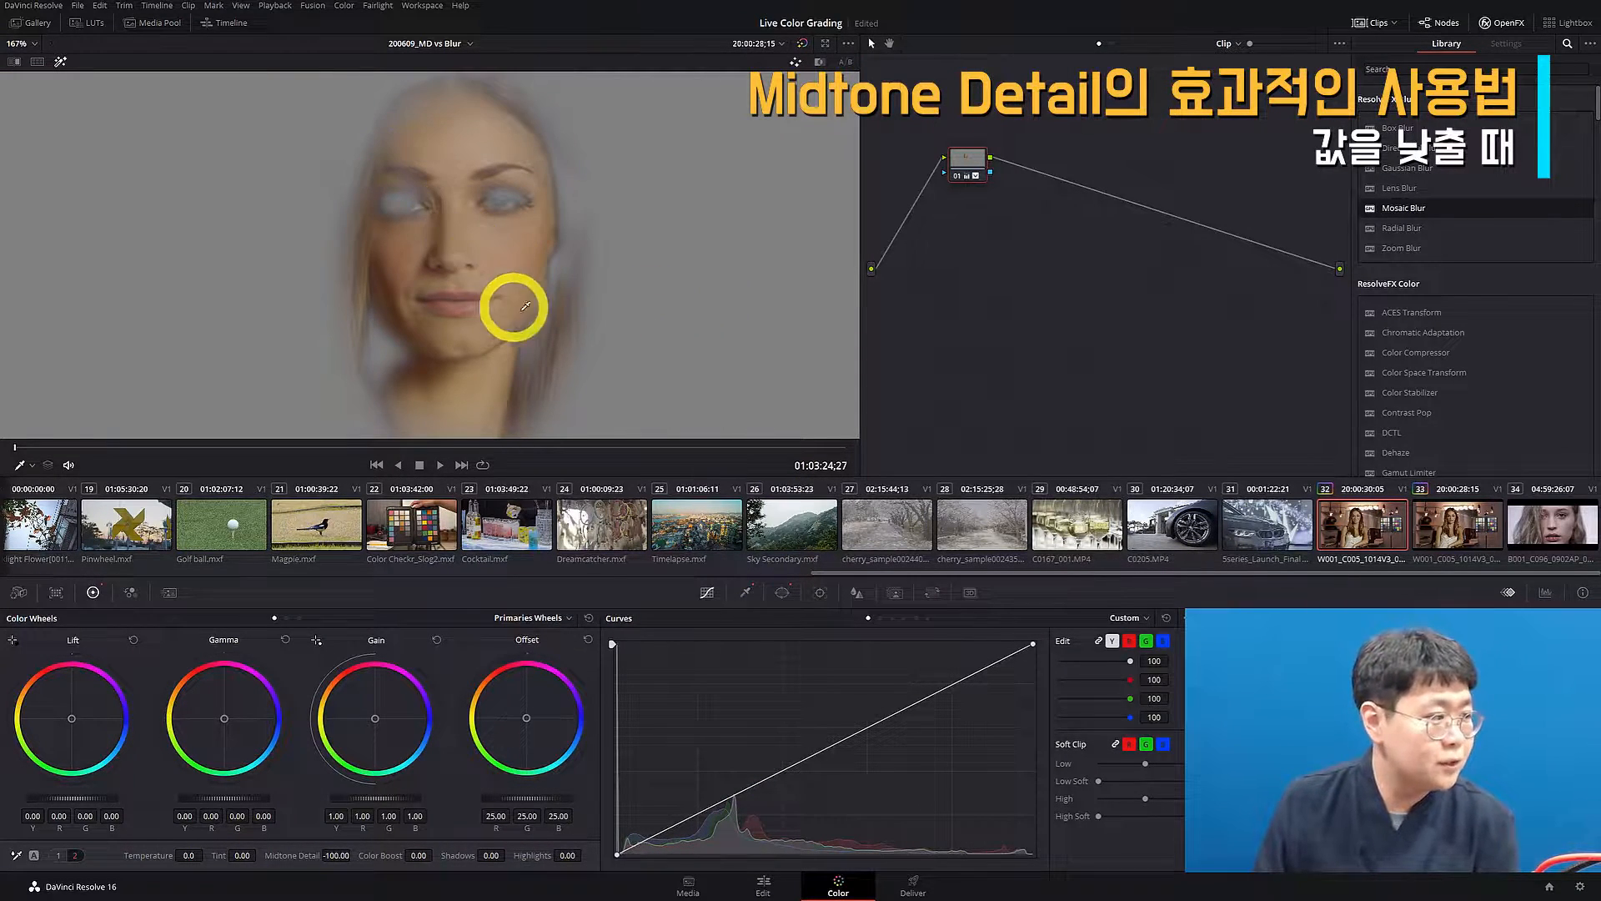
scroll(542, 272, "up", 2)
scroll(543, 273, "up", 2)
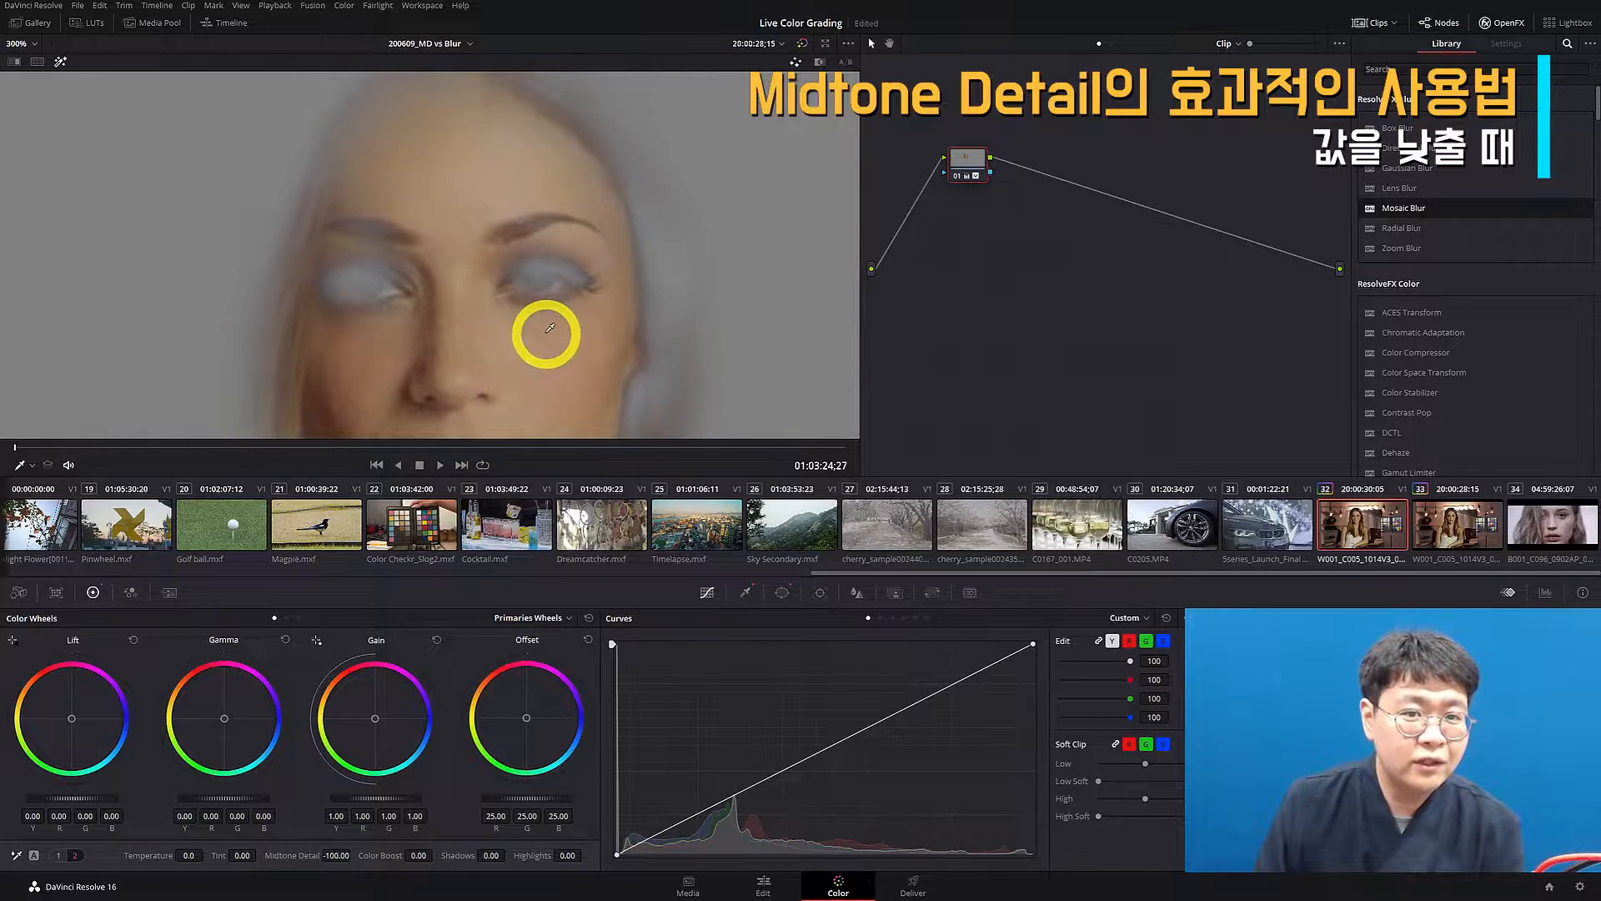
key("shift+h")
Step: Toggle the node off and on repeatedly to compare the skin with and without the Midtone Detail change
key("ctrl+d")
key("ctrl+d")
key("ctrl+d")
key("ctrl+d")
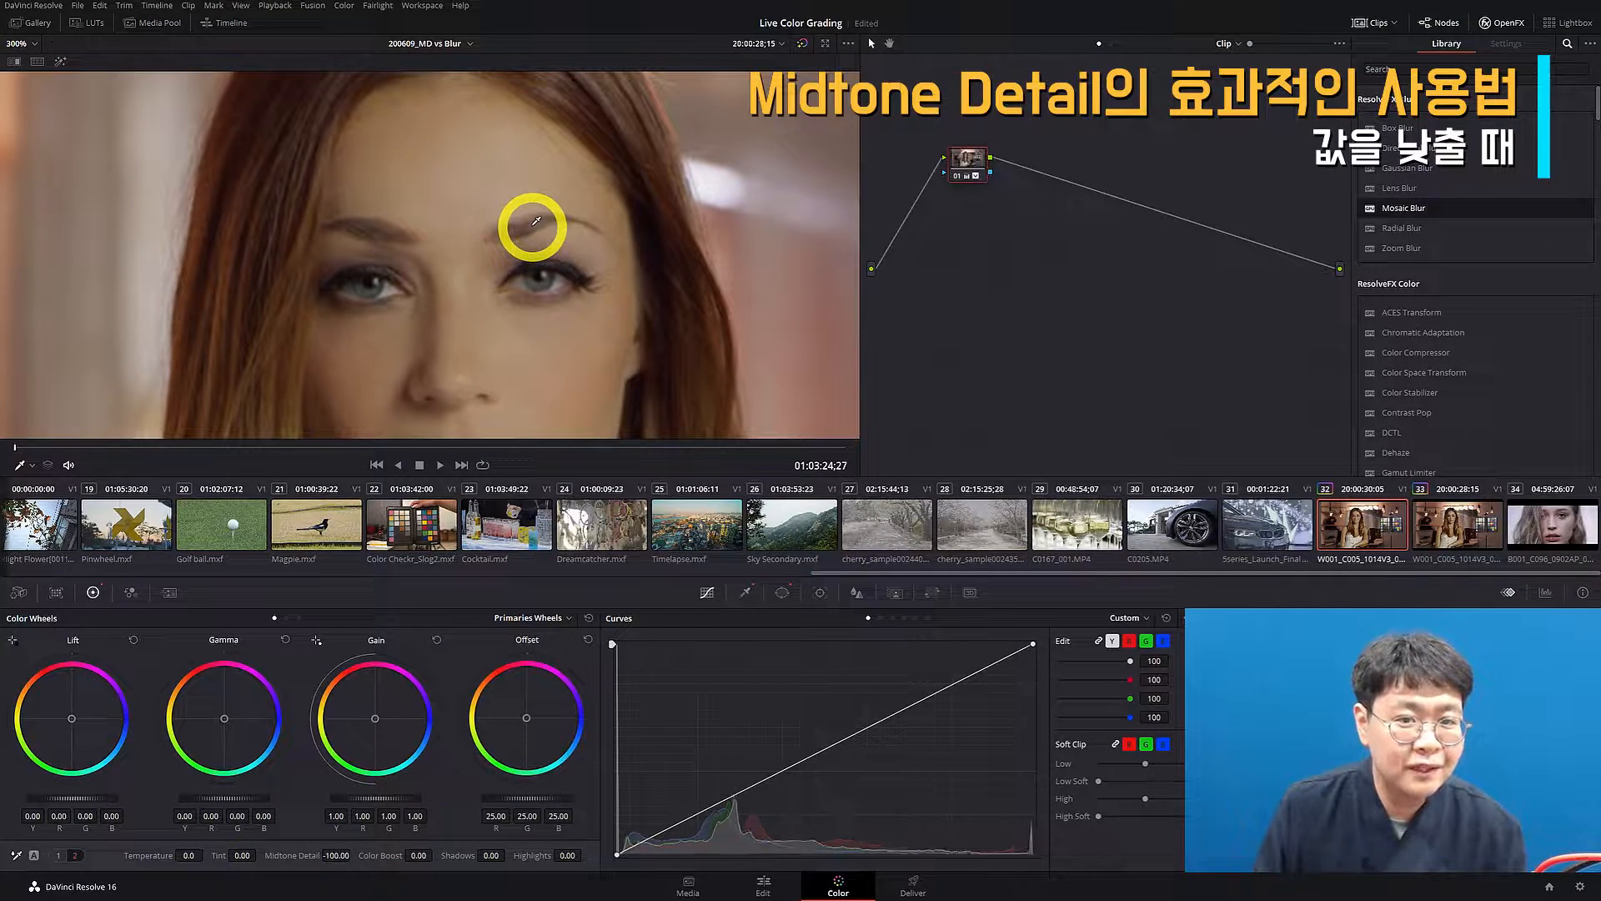
key("ctrl+d")
key("ctrl+d")
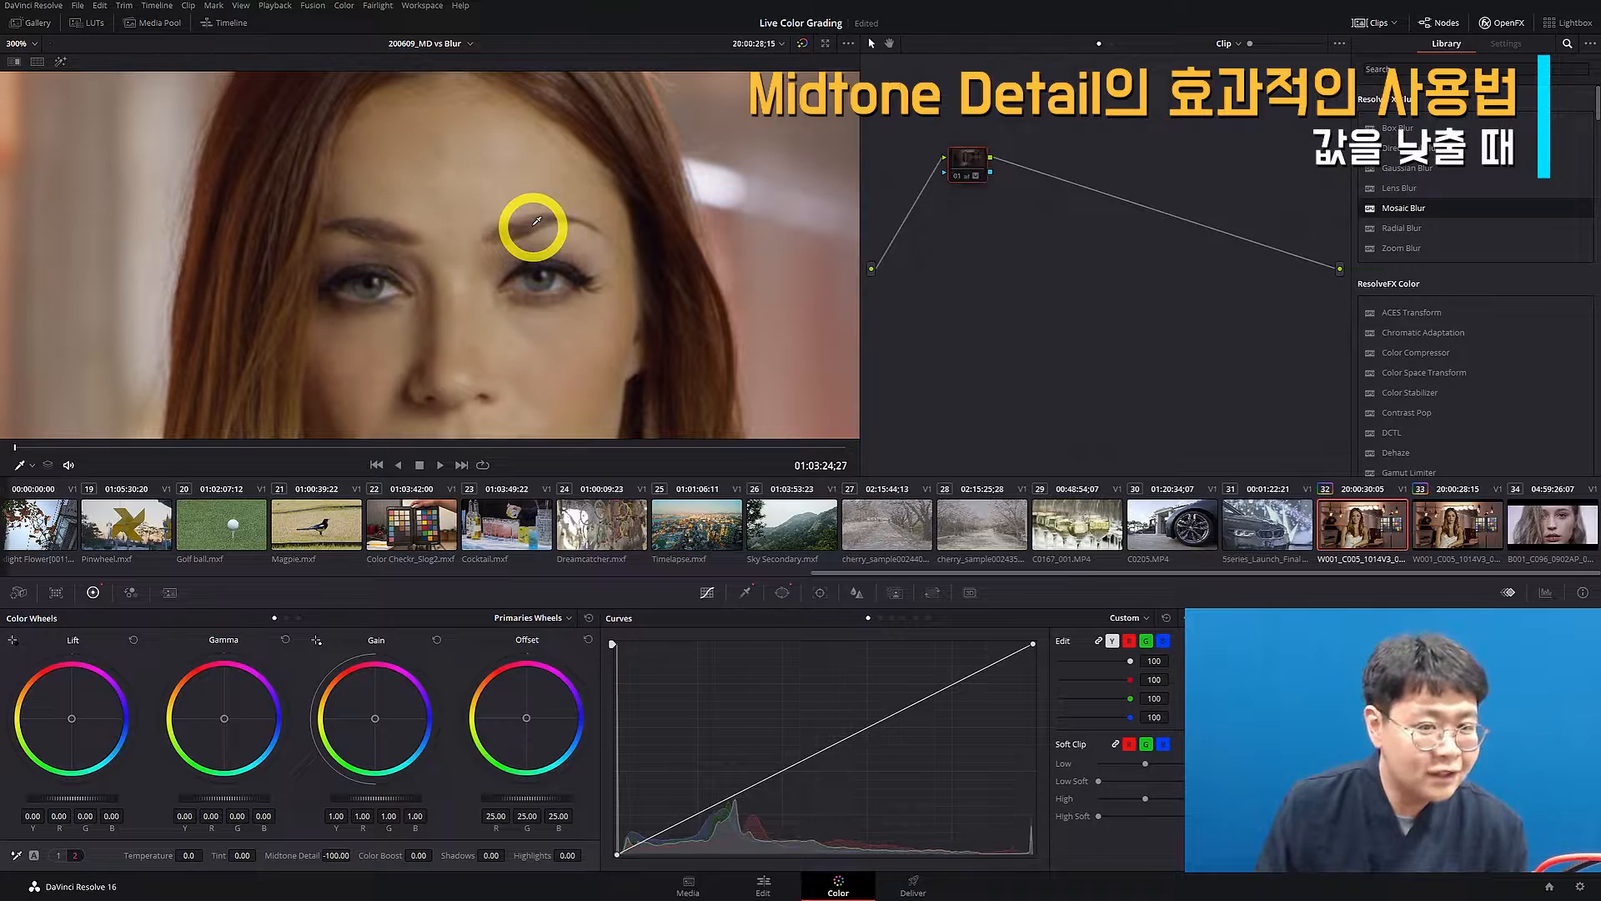
Step: Reset Midtone Detail and set the blur radius to 0.56 for the face selection instead
double_click(282, 854)
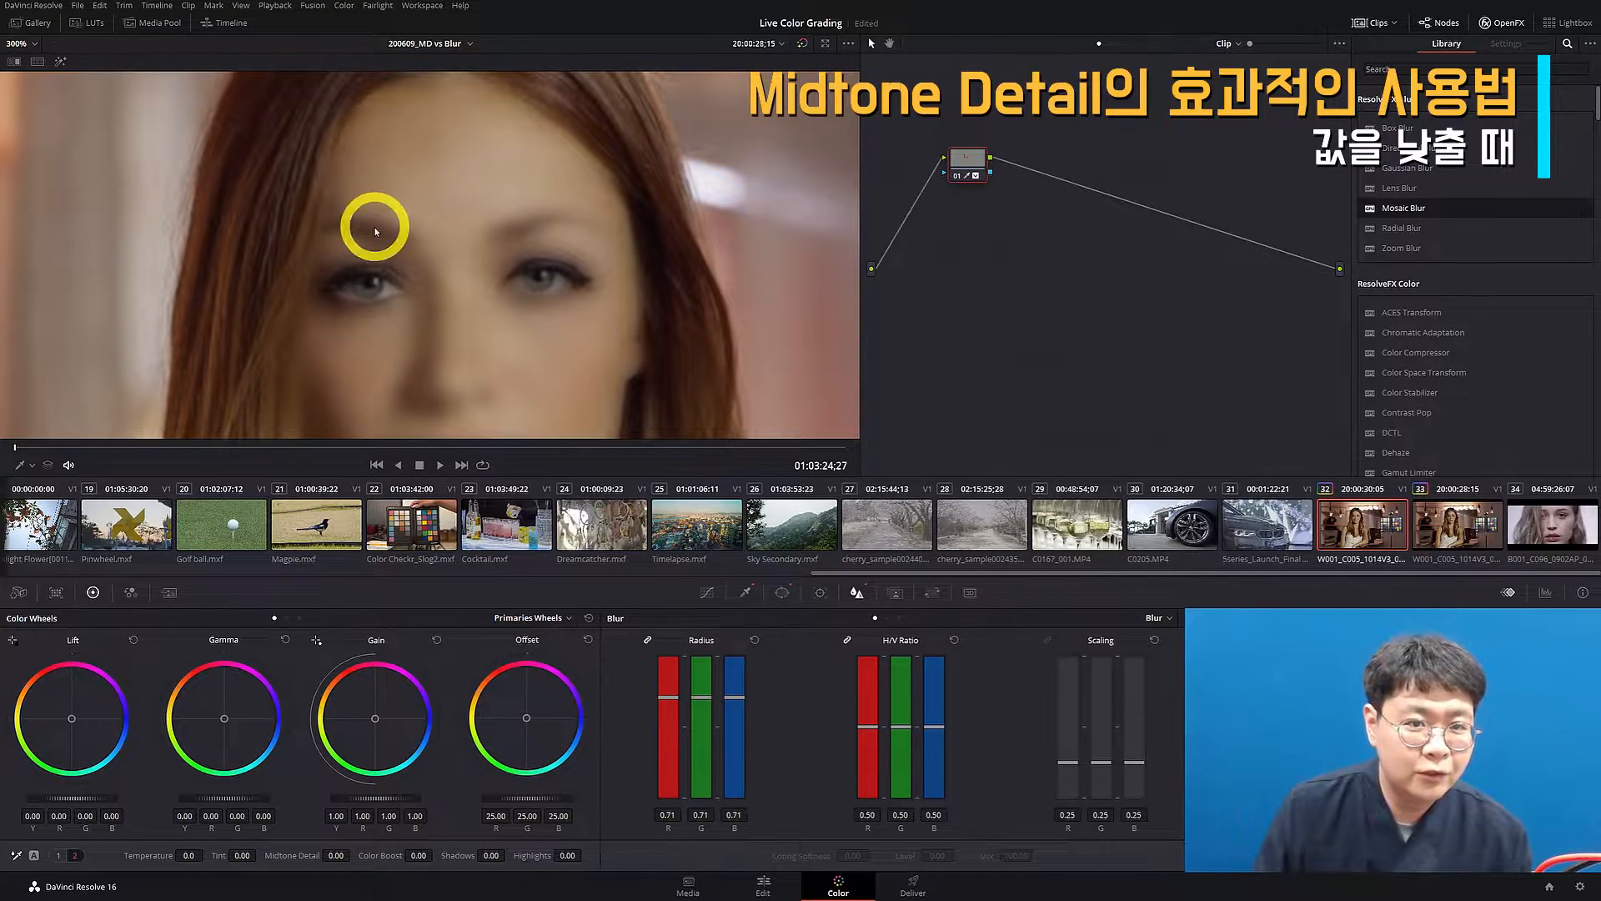
left_click_drag(486, 271, 494, 182)
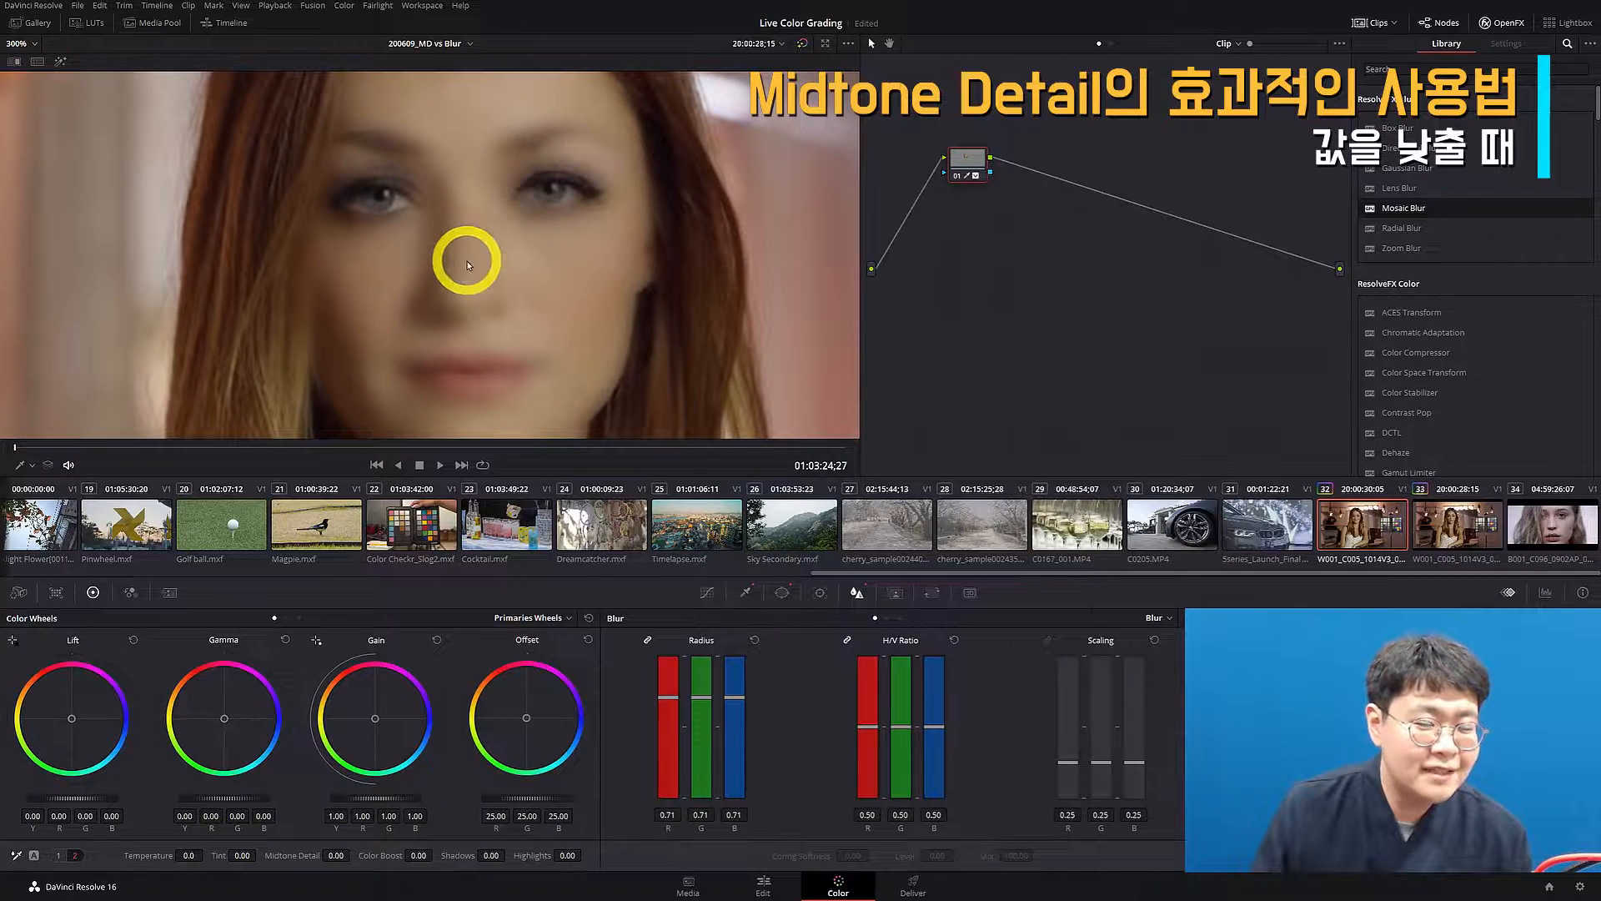
left_click_drag(700, 690, 697, 689)
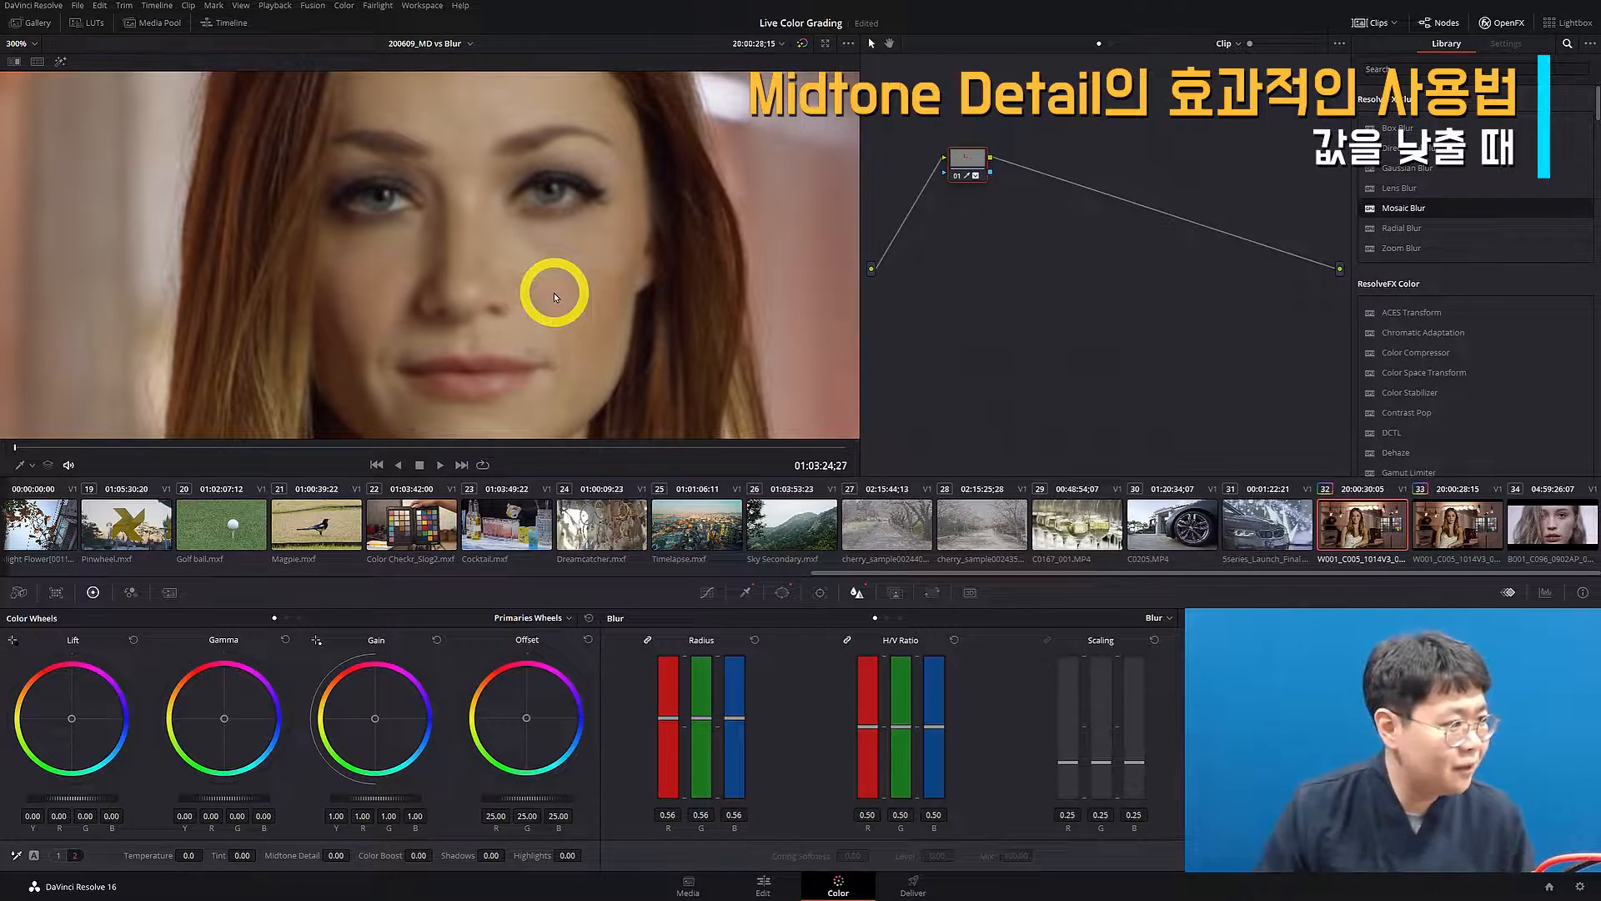
Step: Reset the blur radius and lower Midtone Detail to -100 on the face selection
left_click(754, 640)
left_click_drag(310, 837, 200, 851)
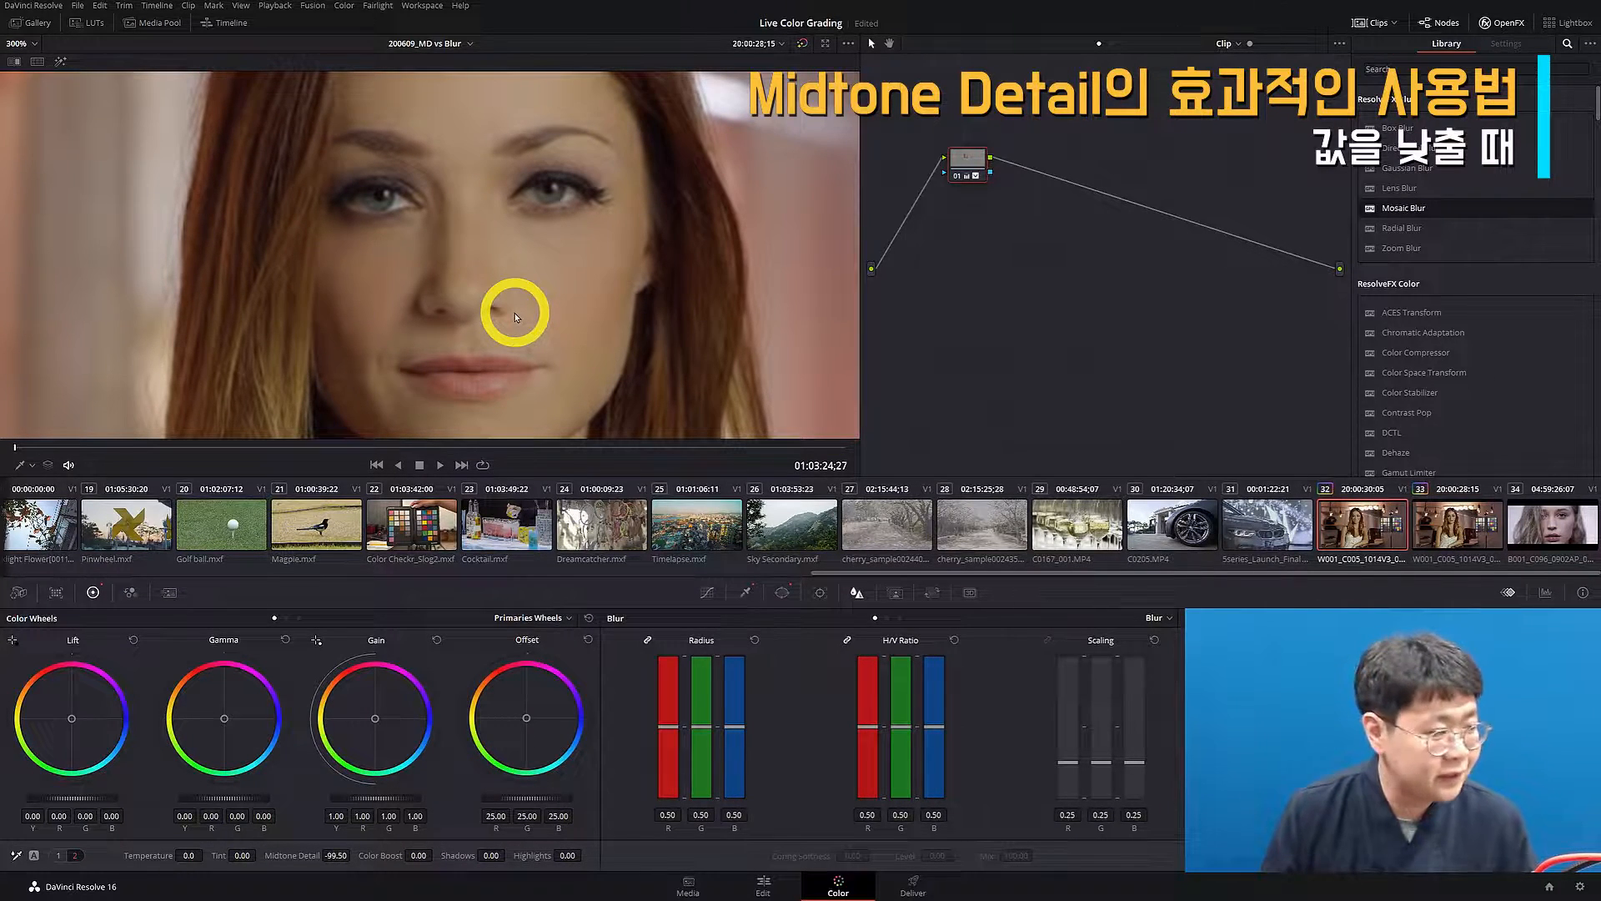
left_click_drag(338, 853, 303, 848)
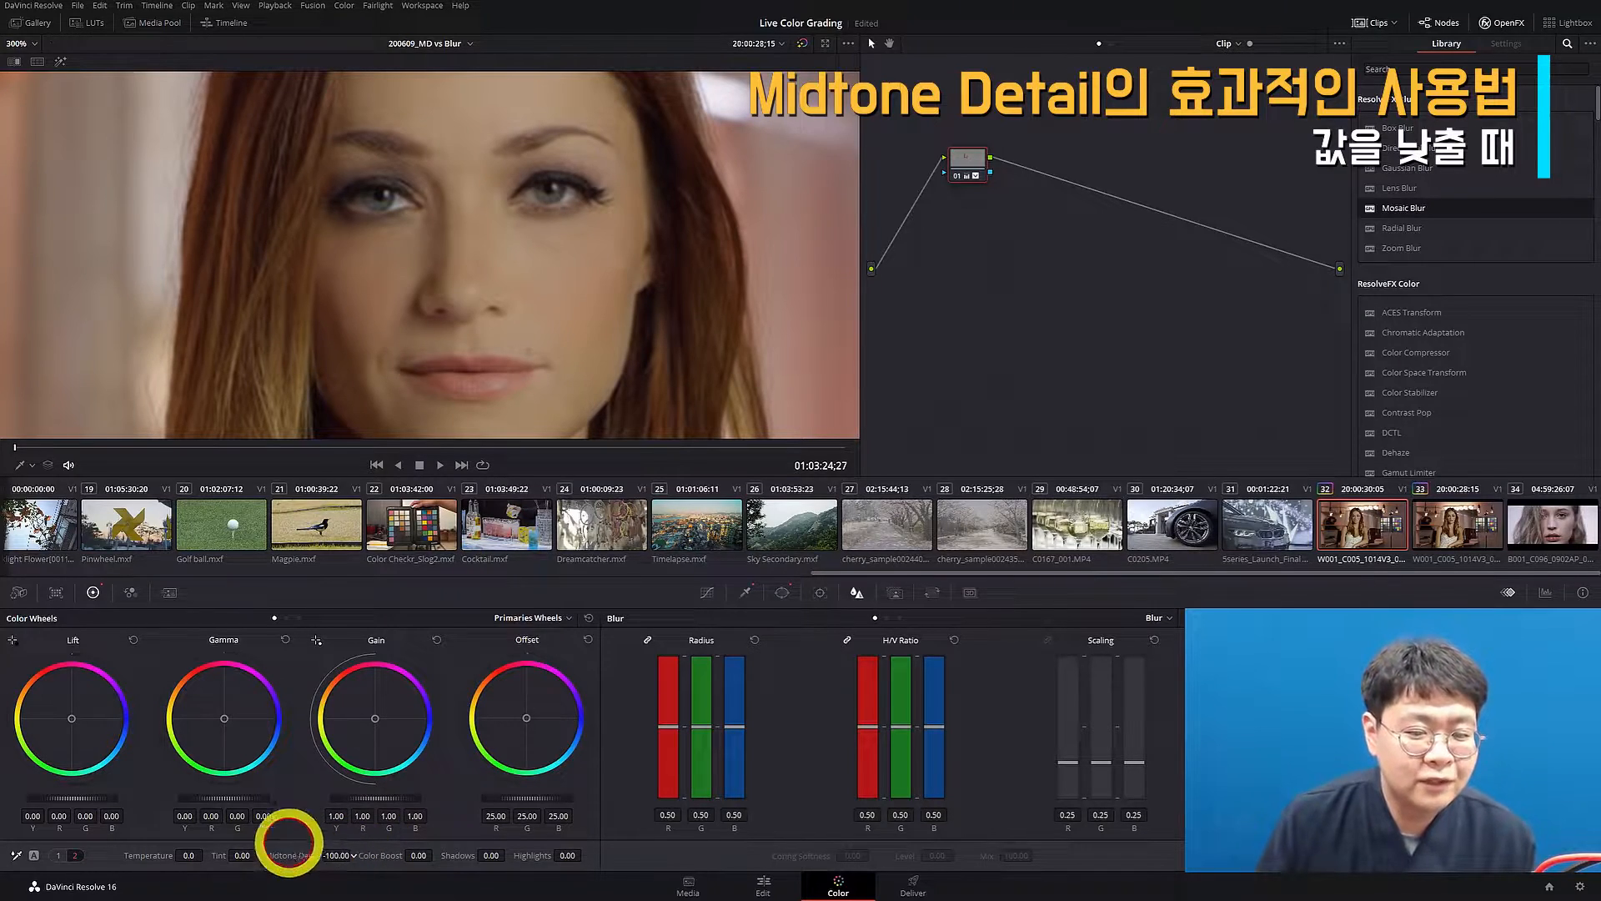
Step: Display the waveform scope and set Color Boost to -5 on the face node
key("ctrl+shift+w")
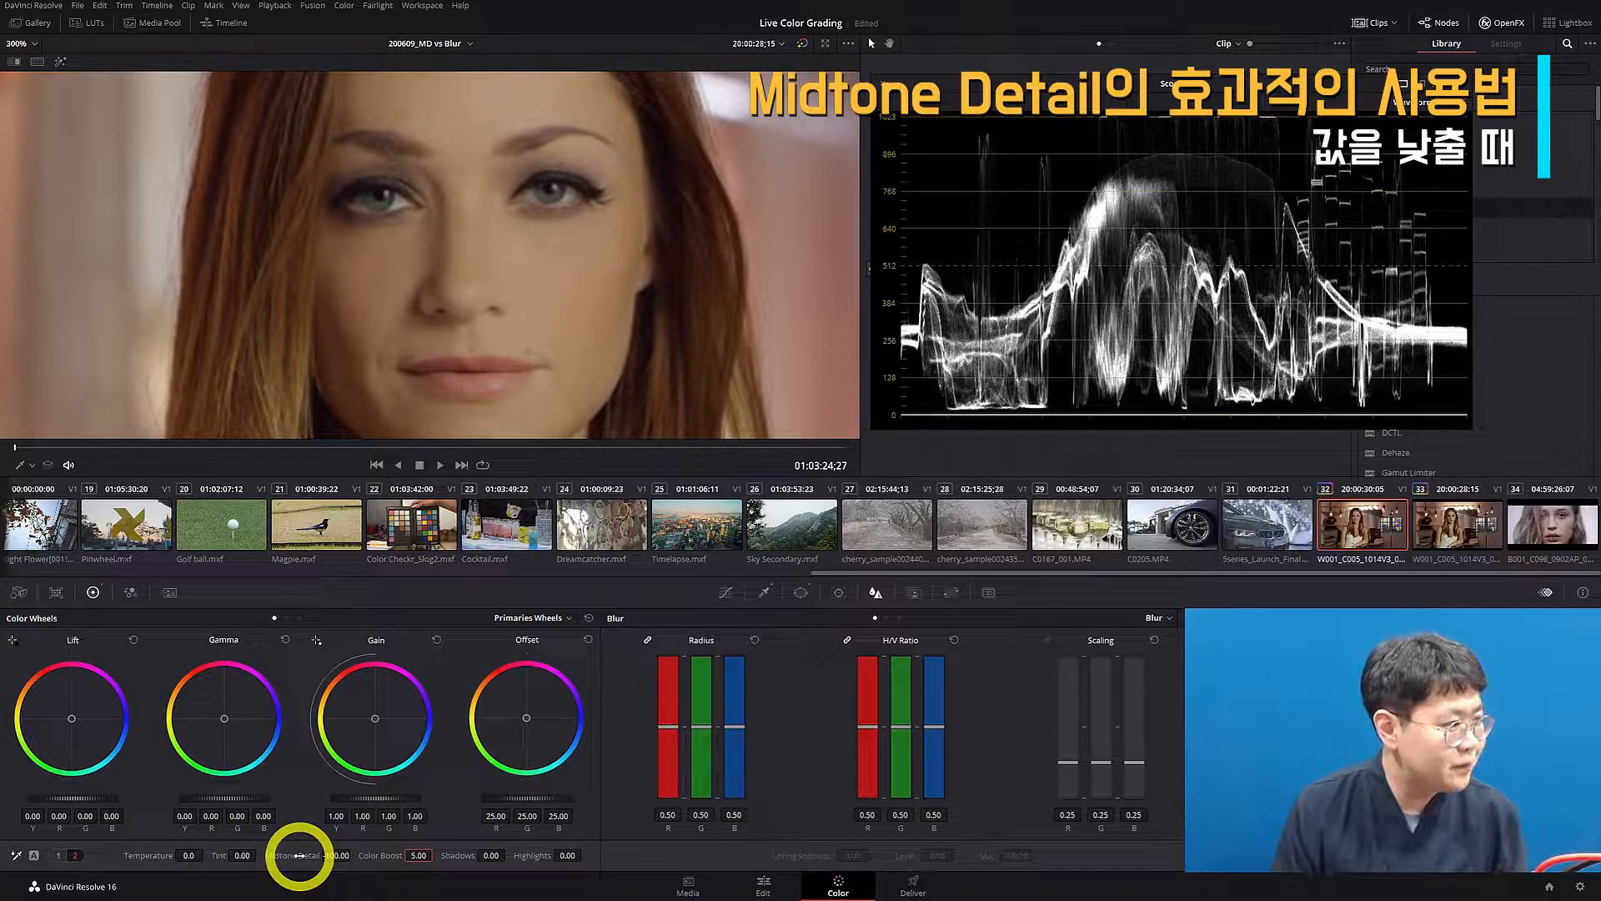
left_click(298, 854)
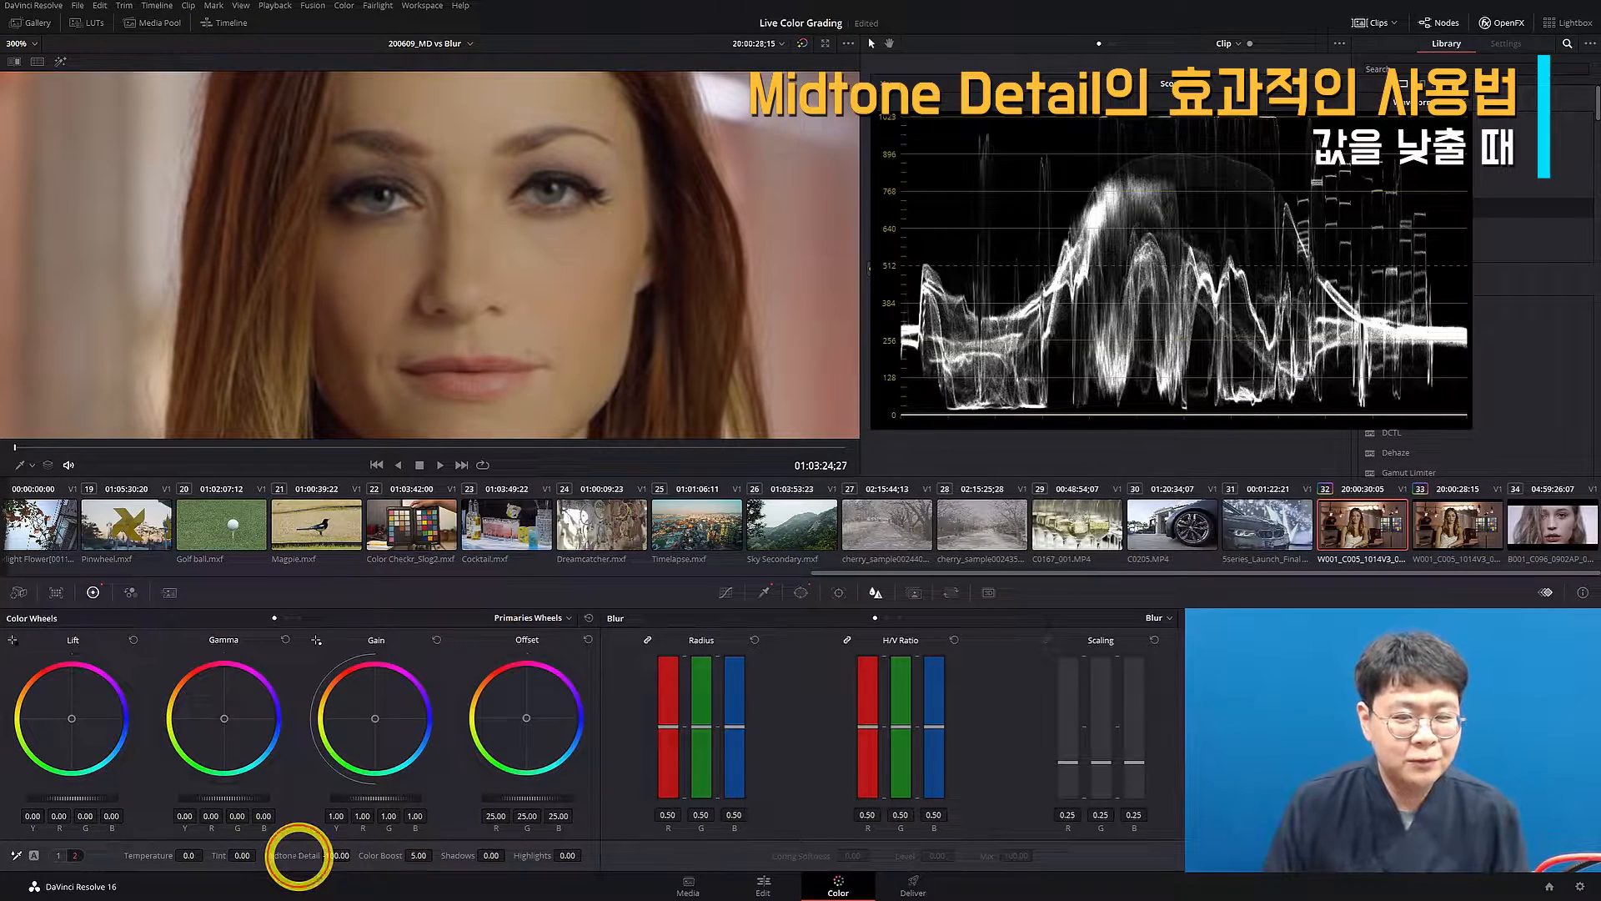
left_click(397, 854)
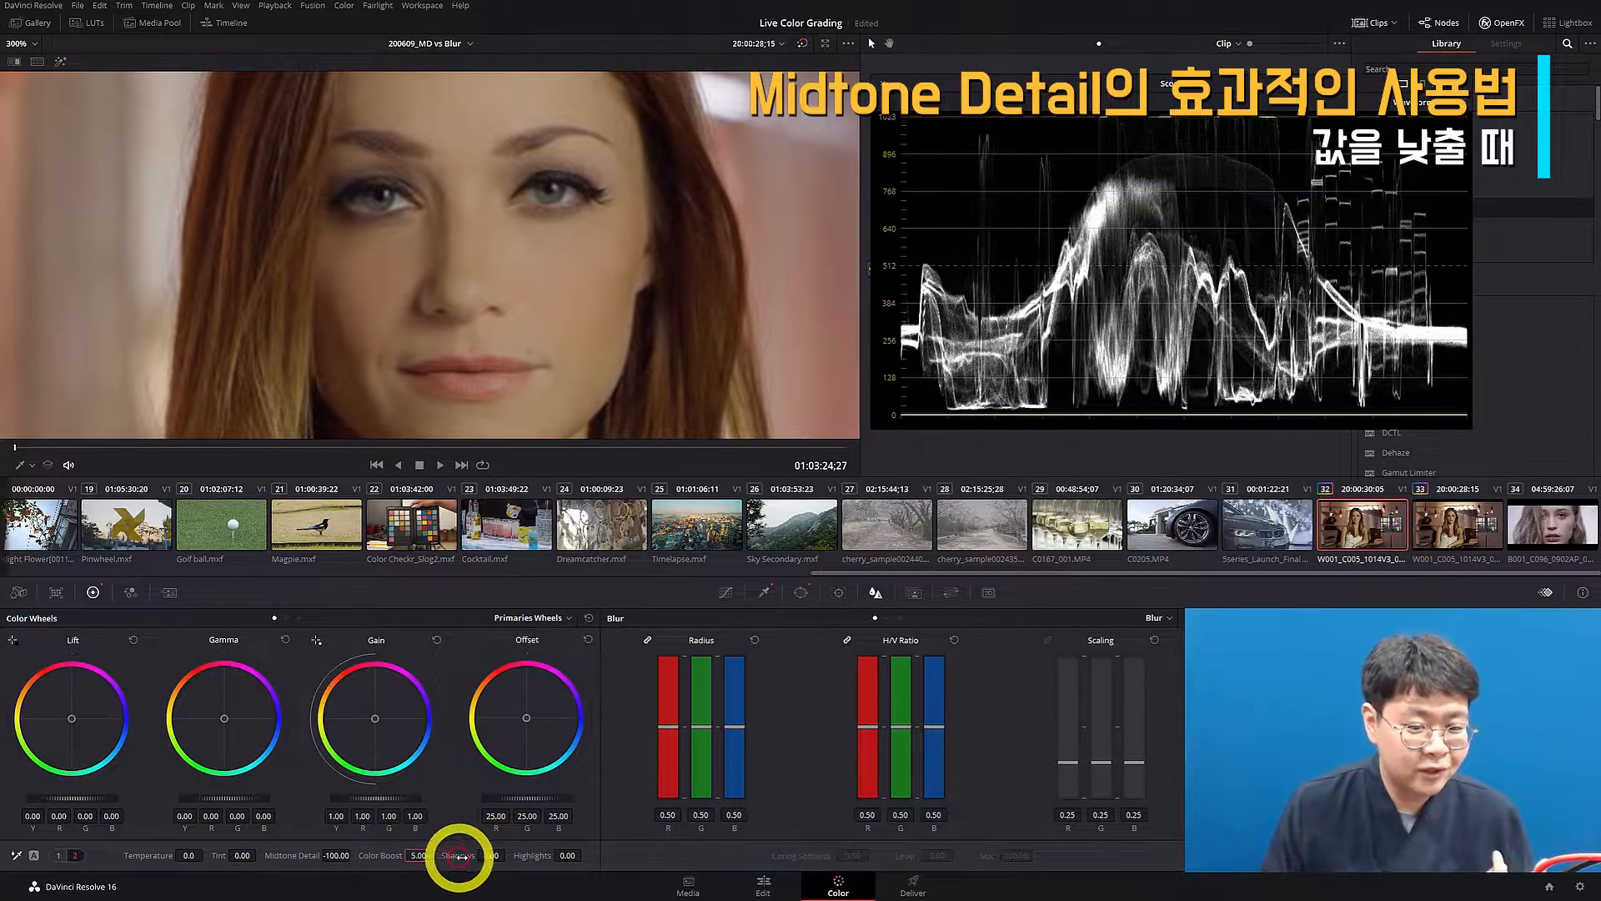
type("-5")
key("Return")
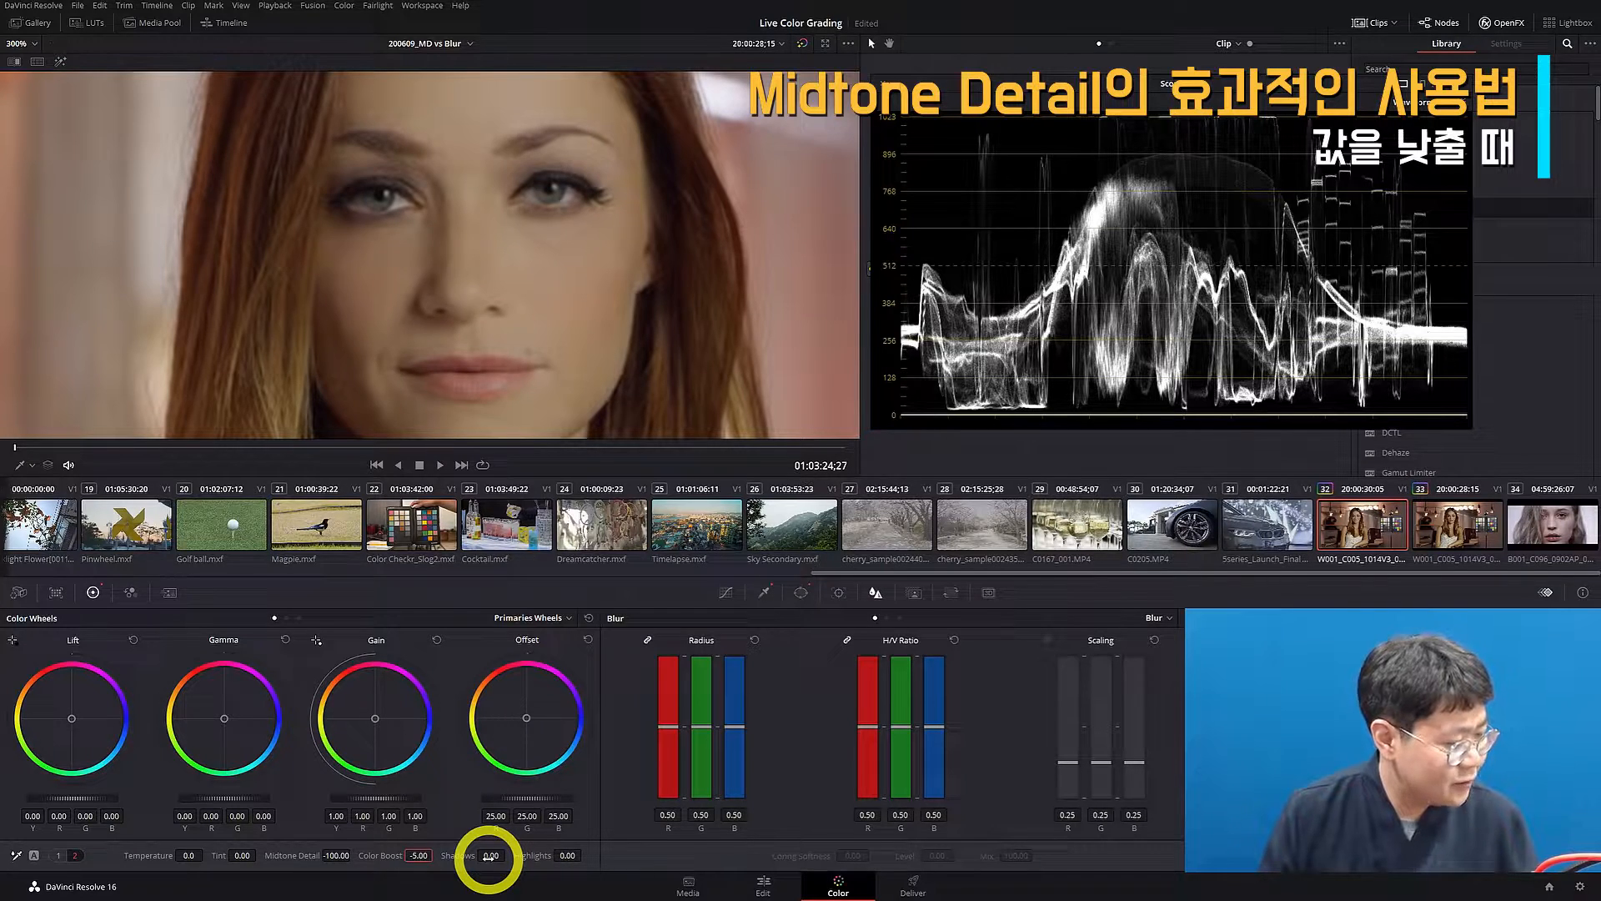
left_click(635, 338)
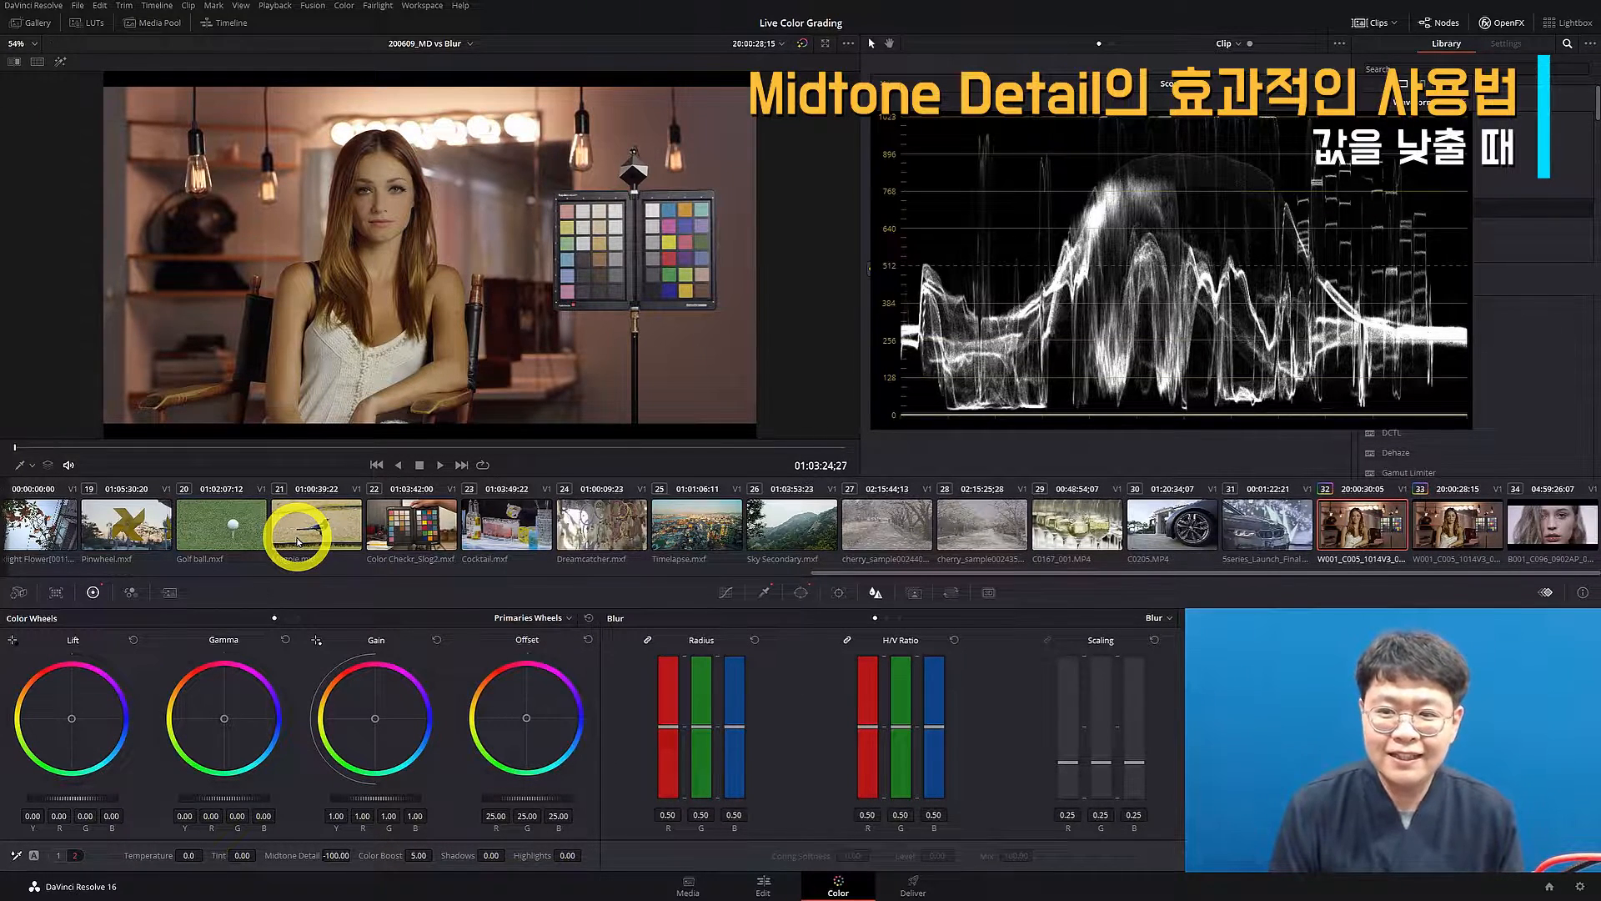
Step: Examine the skin texture around the nose and cheek in the blonde woman's close-up clip
scroll(486, 538, "up", 10)
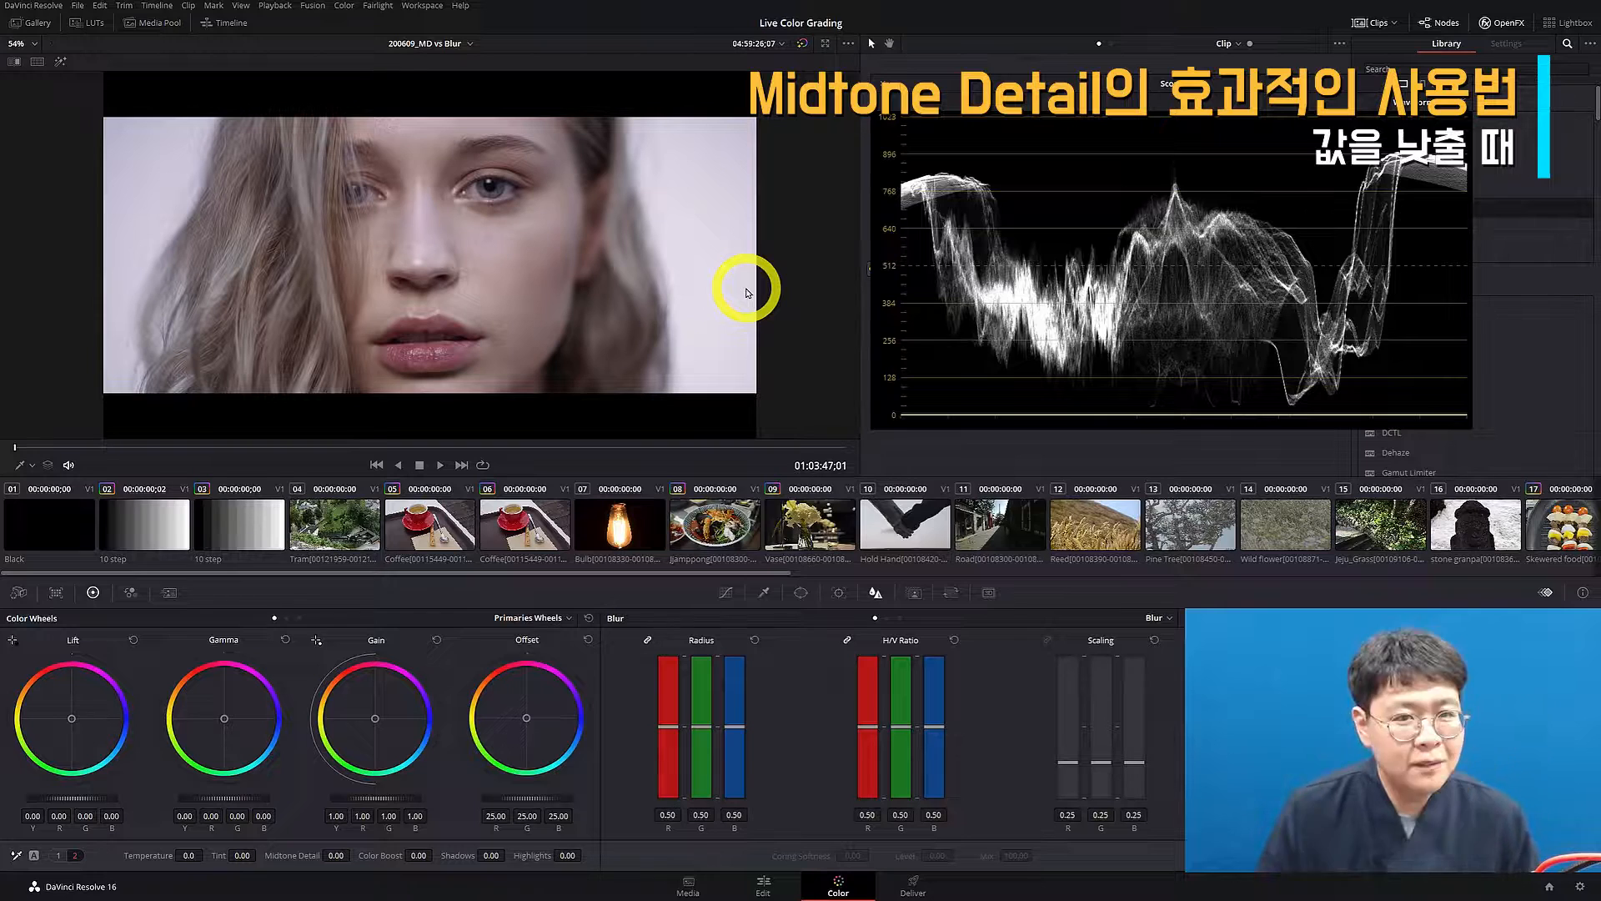
scroll(536, 311, "up", 5)
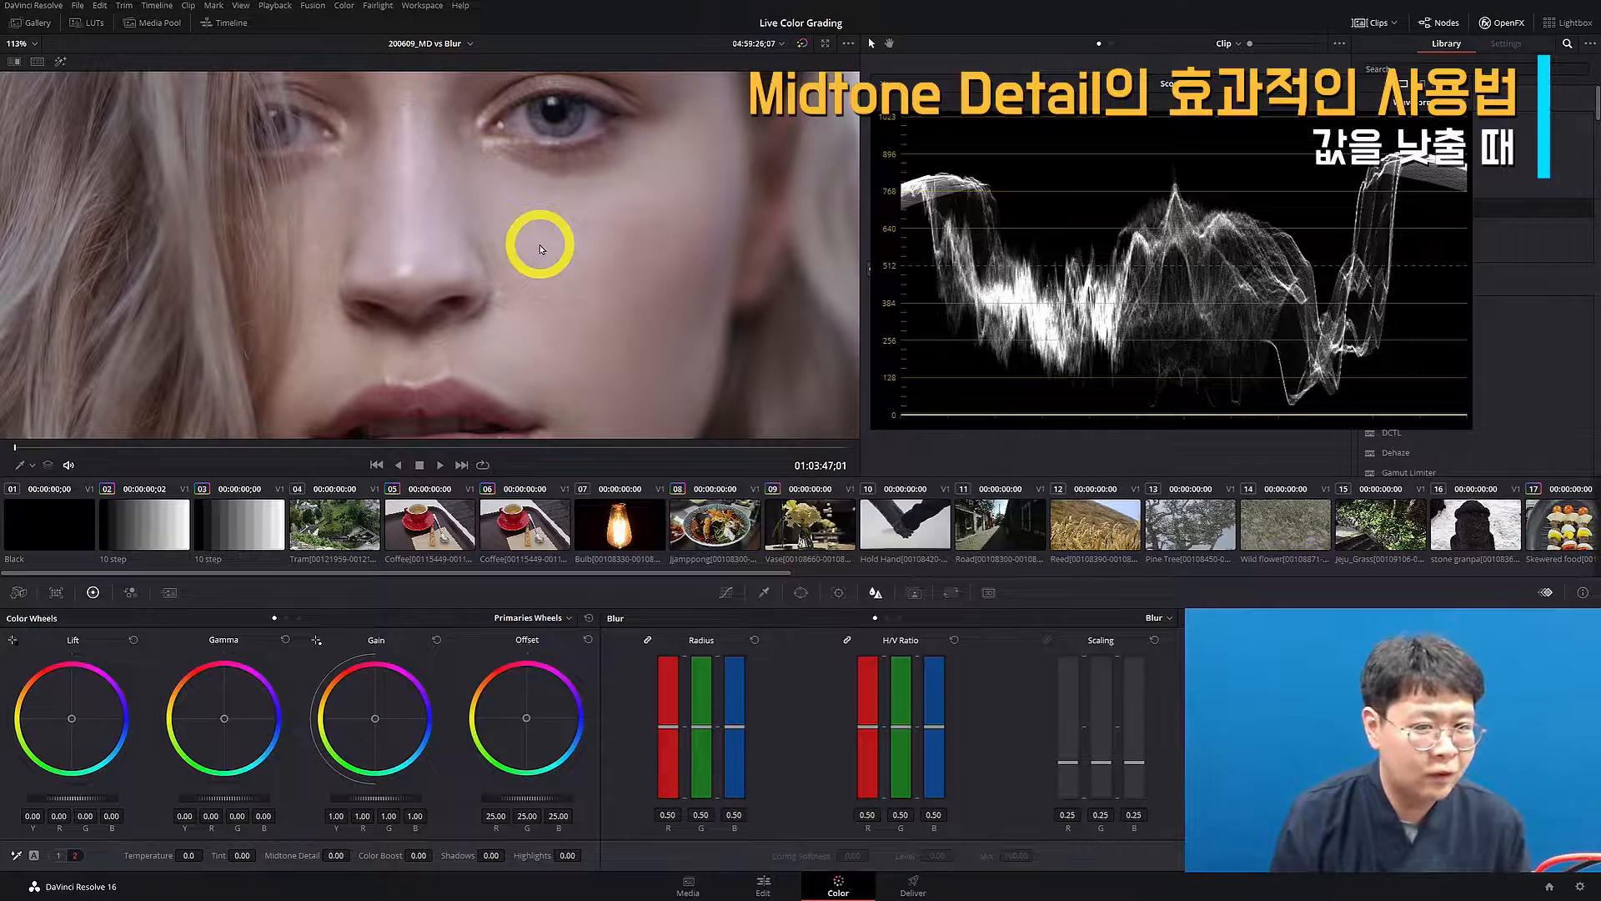
scroll(540, 249, "up", 5)
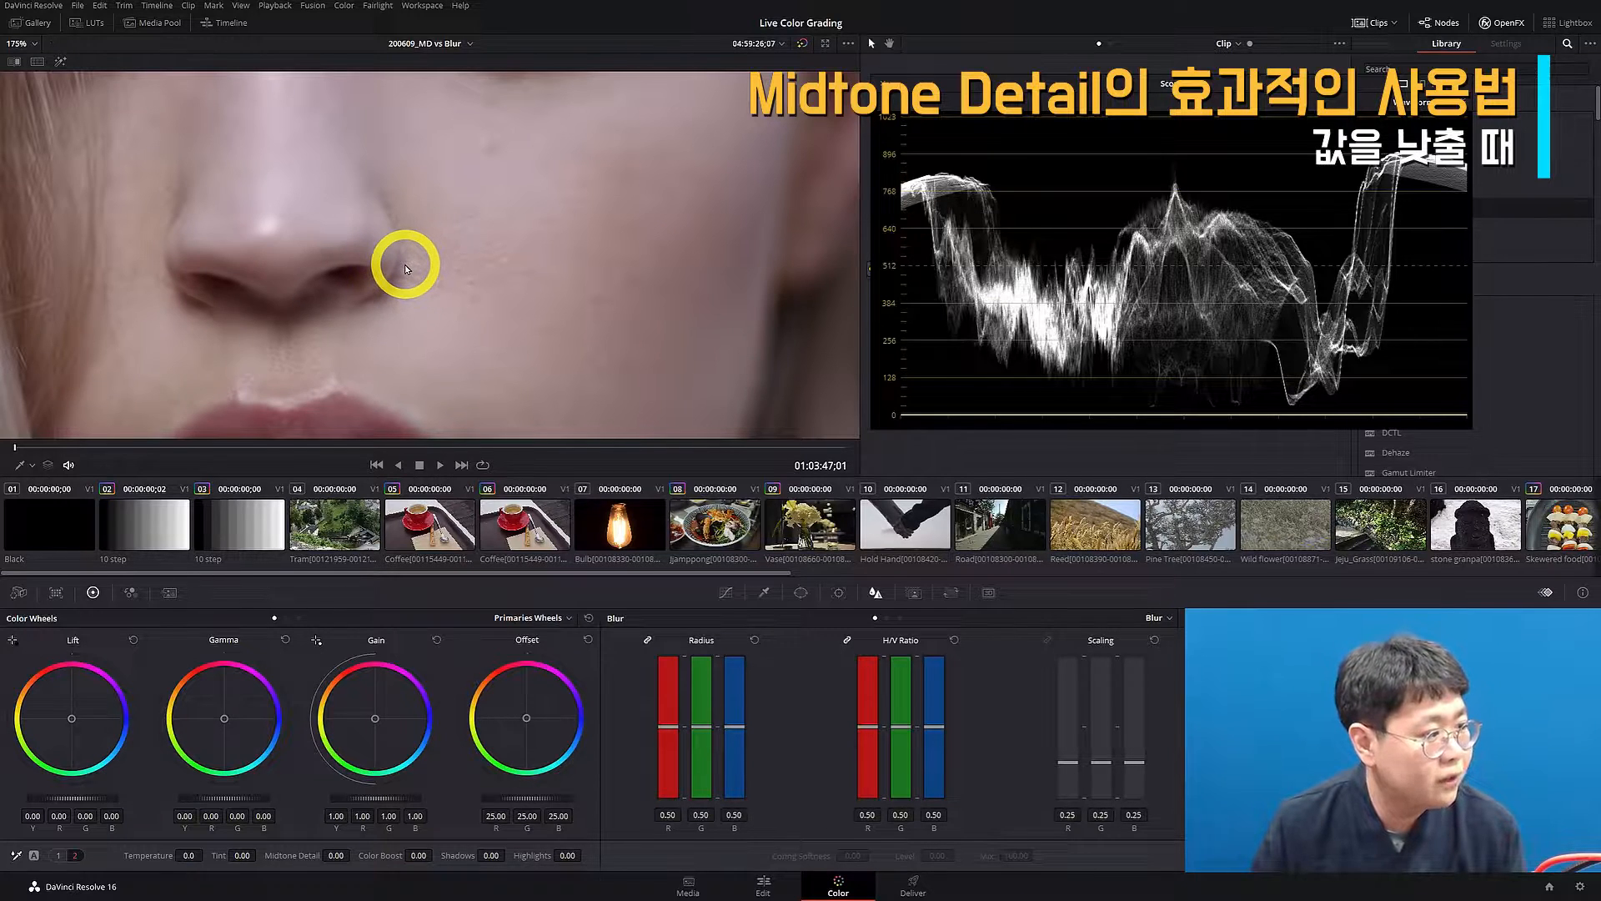
scroll(405, 267, "down", 8)
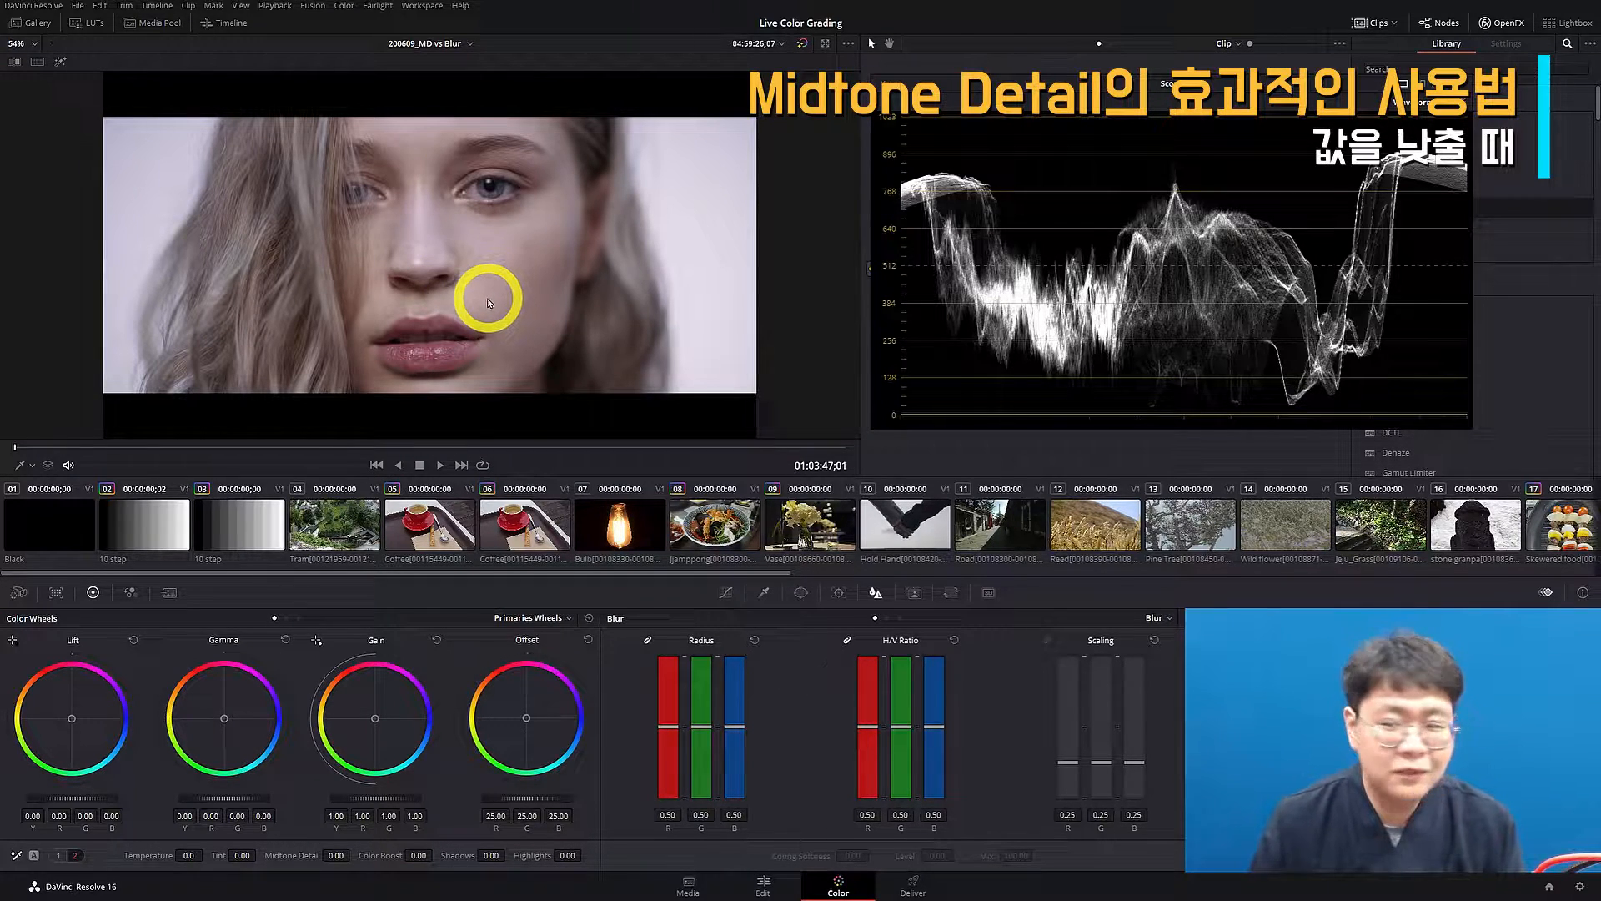
scroll(487, 298, "up", 4)
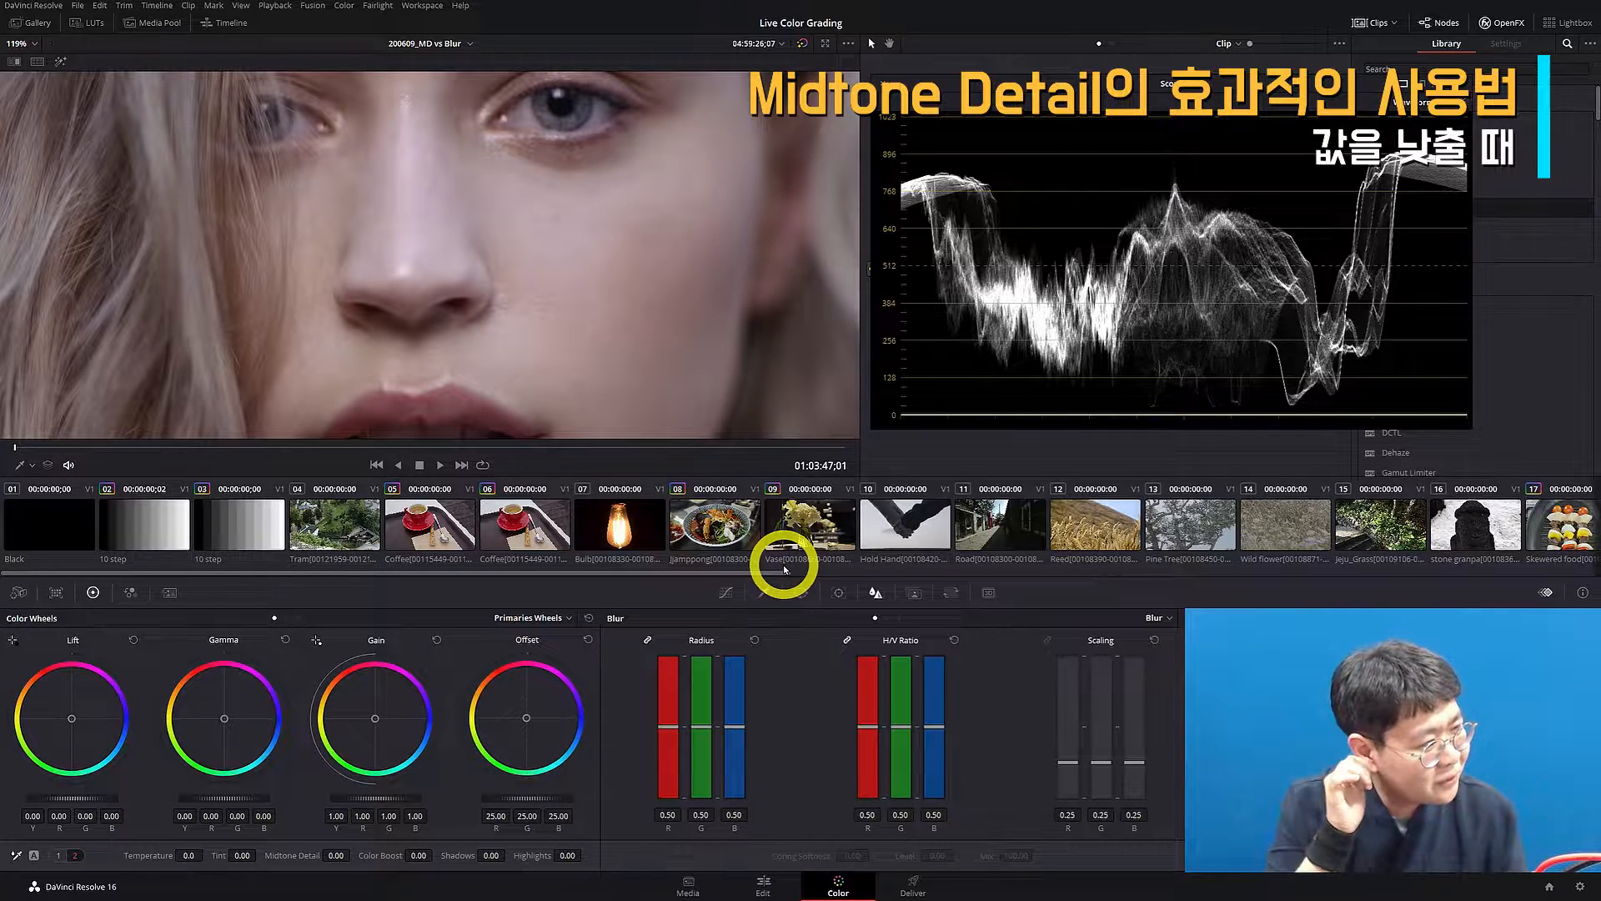
scroll(509, 250, "down", 3)
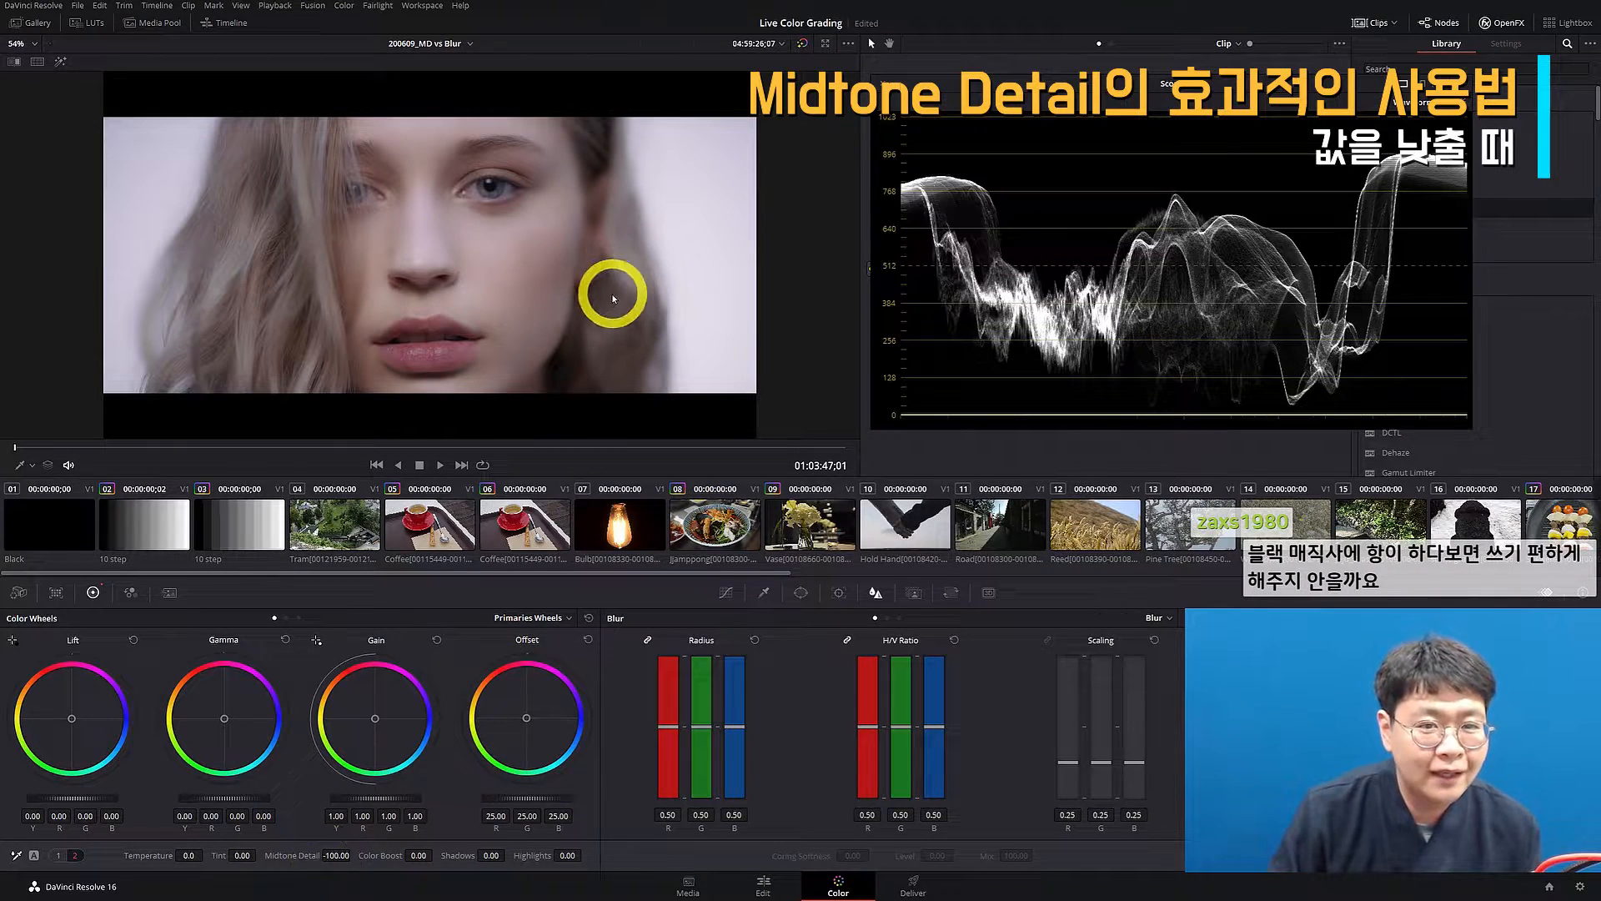
Step: Reset Midtone Detail on the blonde woman's clip and set the blur radius to 0.71
scroll(612, 299, "up", 3)
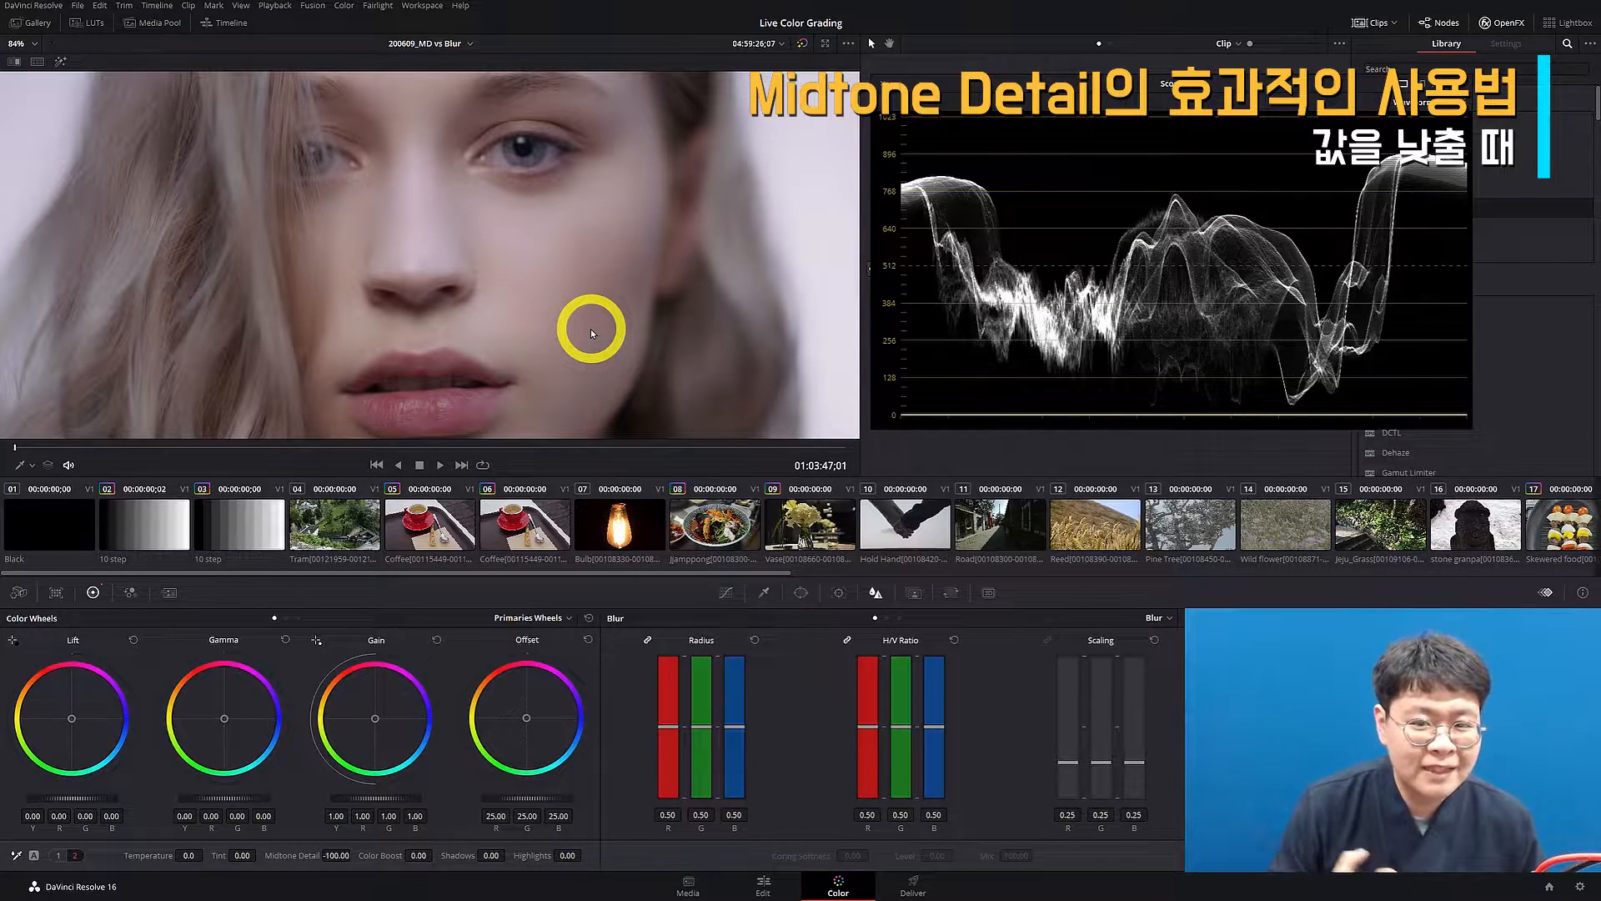
double_click(295, 855)
left_click_drag(704, 726, 702, 695)
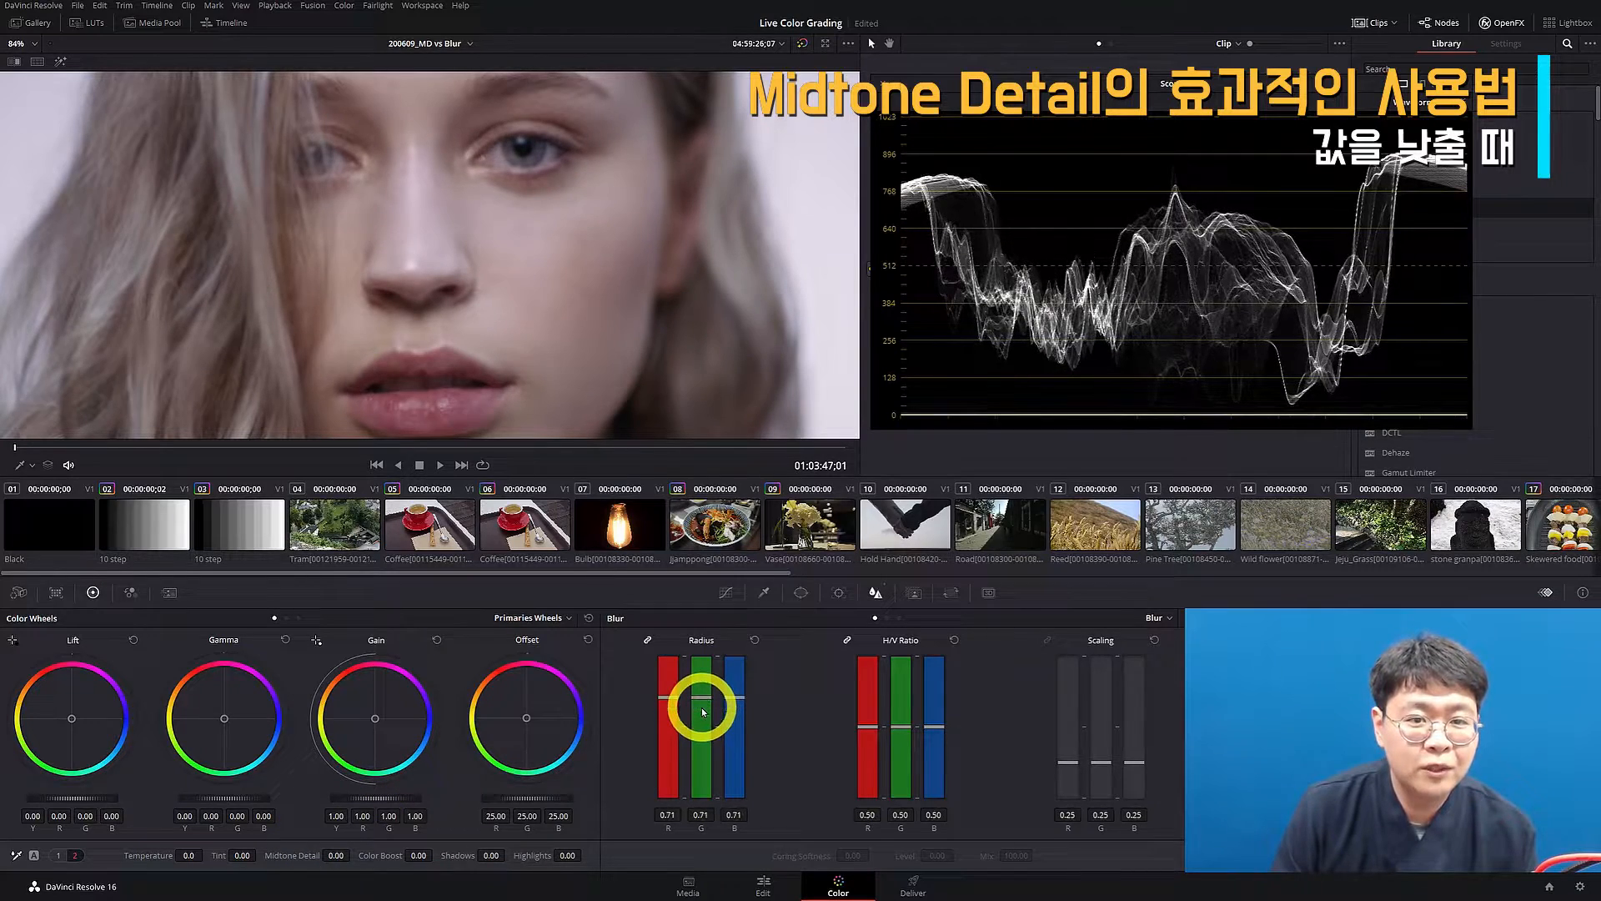
Step: Reset the blur radius on the blonde woman's clip and hide the scopes
left_click(754, 639)
key("ctrl+shift+w")
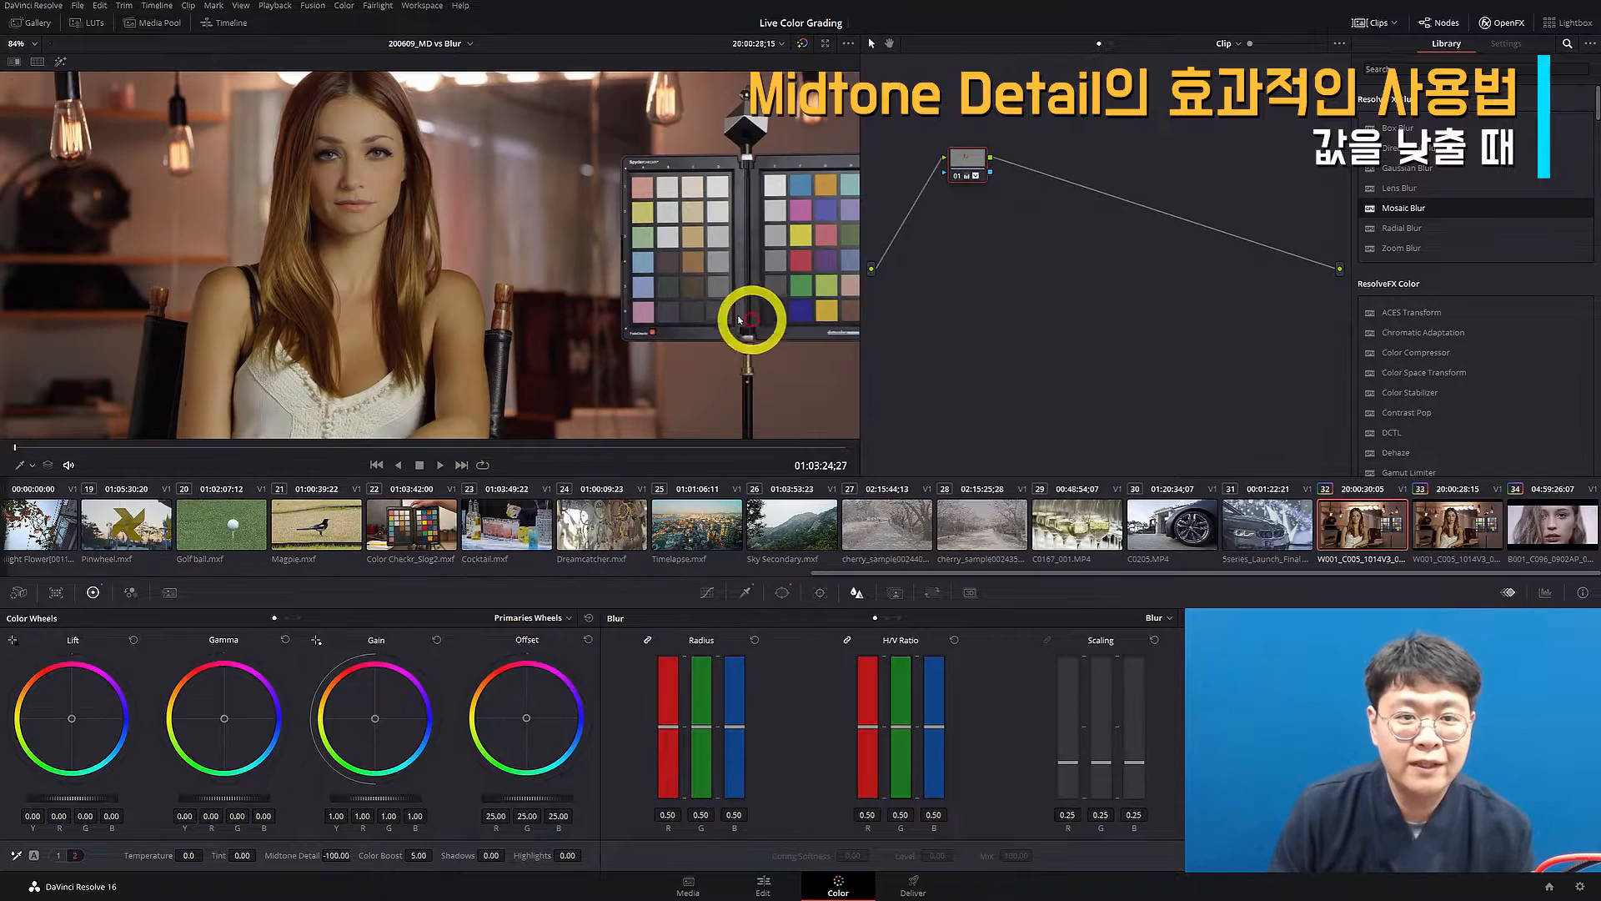
Step: On the red-haired woman's clip, reset Midtone Detail and try a blur radius of 0.68 on the face
scroll(425, 218, "up", 5)
double_click(338, 853)
left_click_drag(700, 721, 701, 702)
scroll(577, 312, "up", 1)
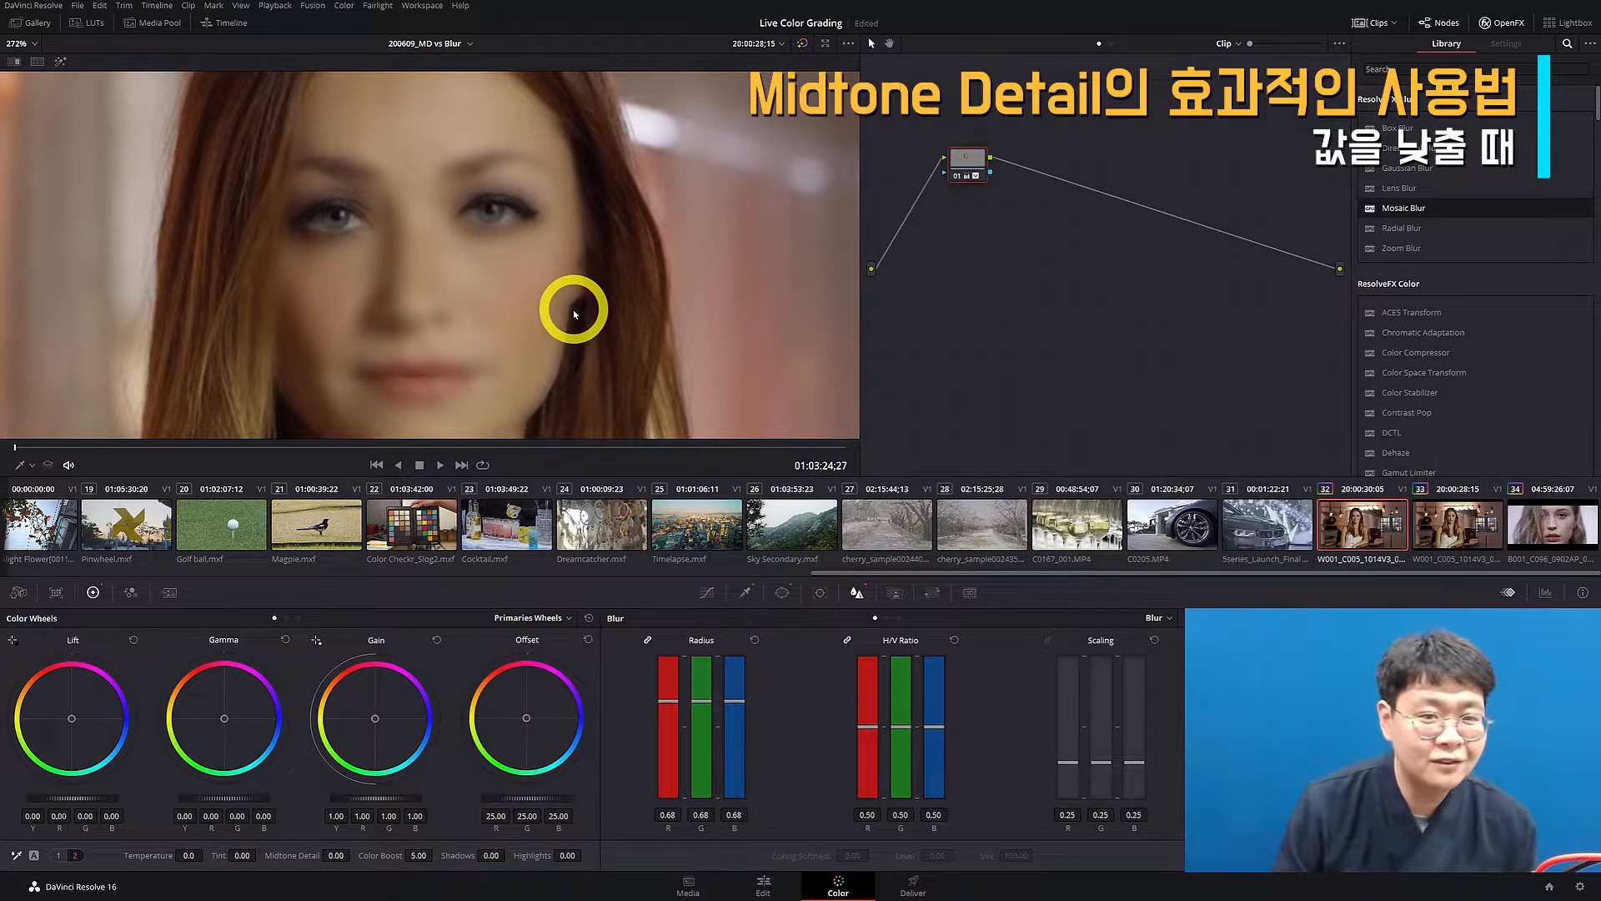
left_click(754, 640)
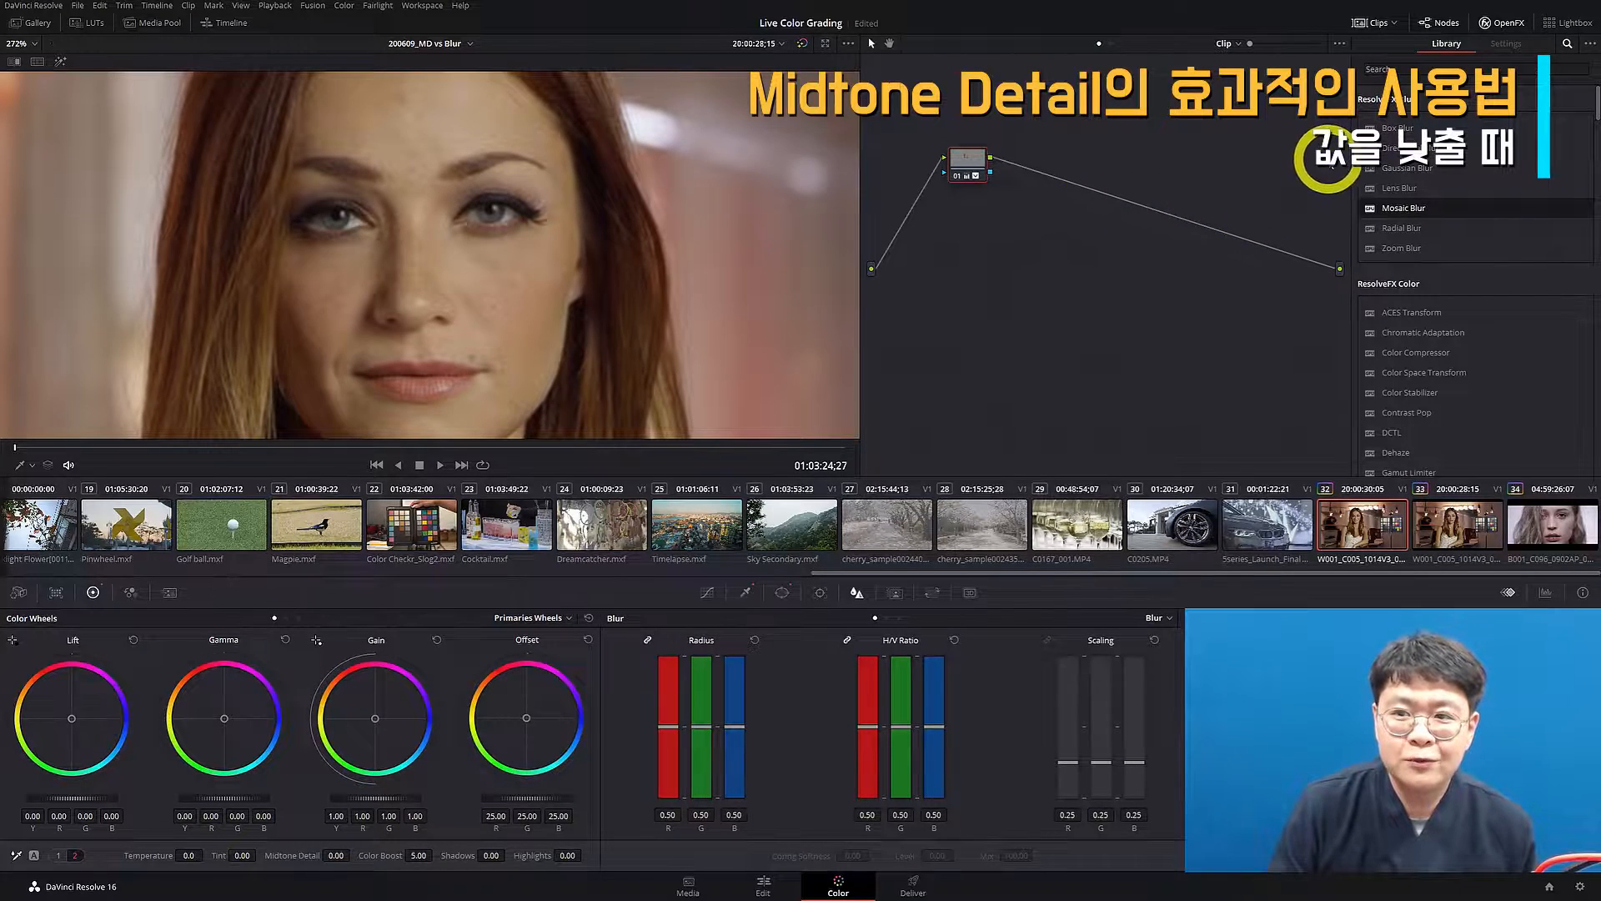
Step: Try the Gaussian Blur effect on the face node at a strength of about 0.145, then remove the plugin
left_click_drag(1418, 170, 974, 175)
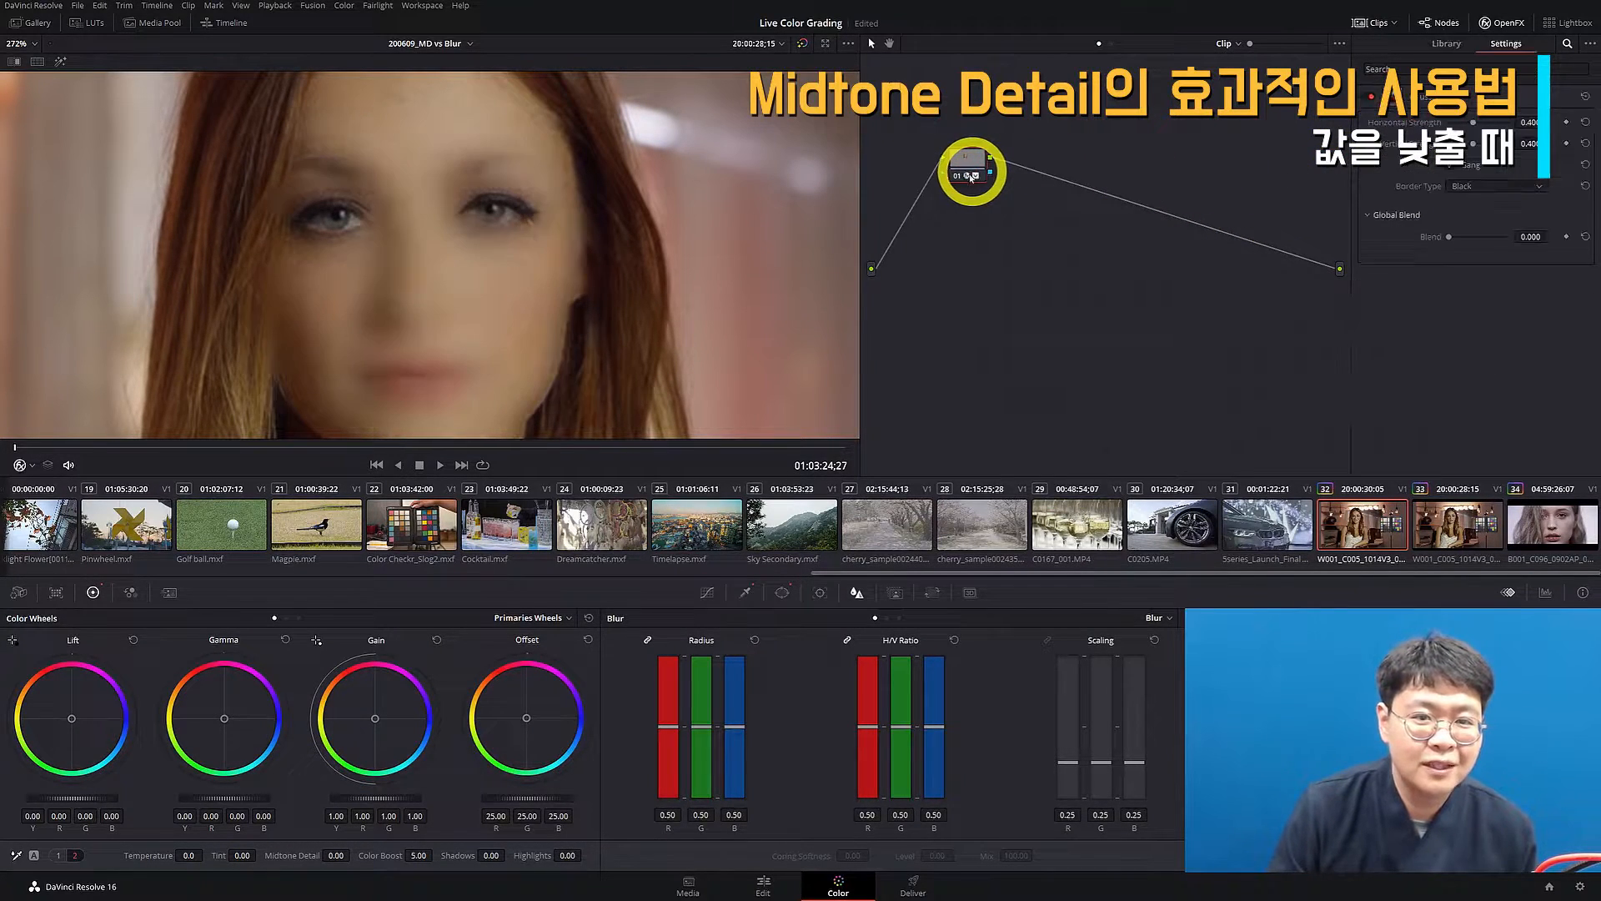
left_click_drag(1523, 122, 1481, 122)
key("ctrl+d")
key("ctrl+d")
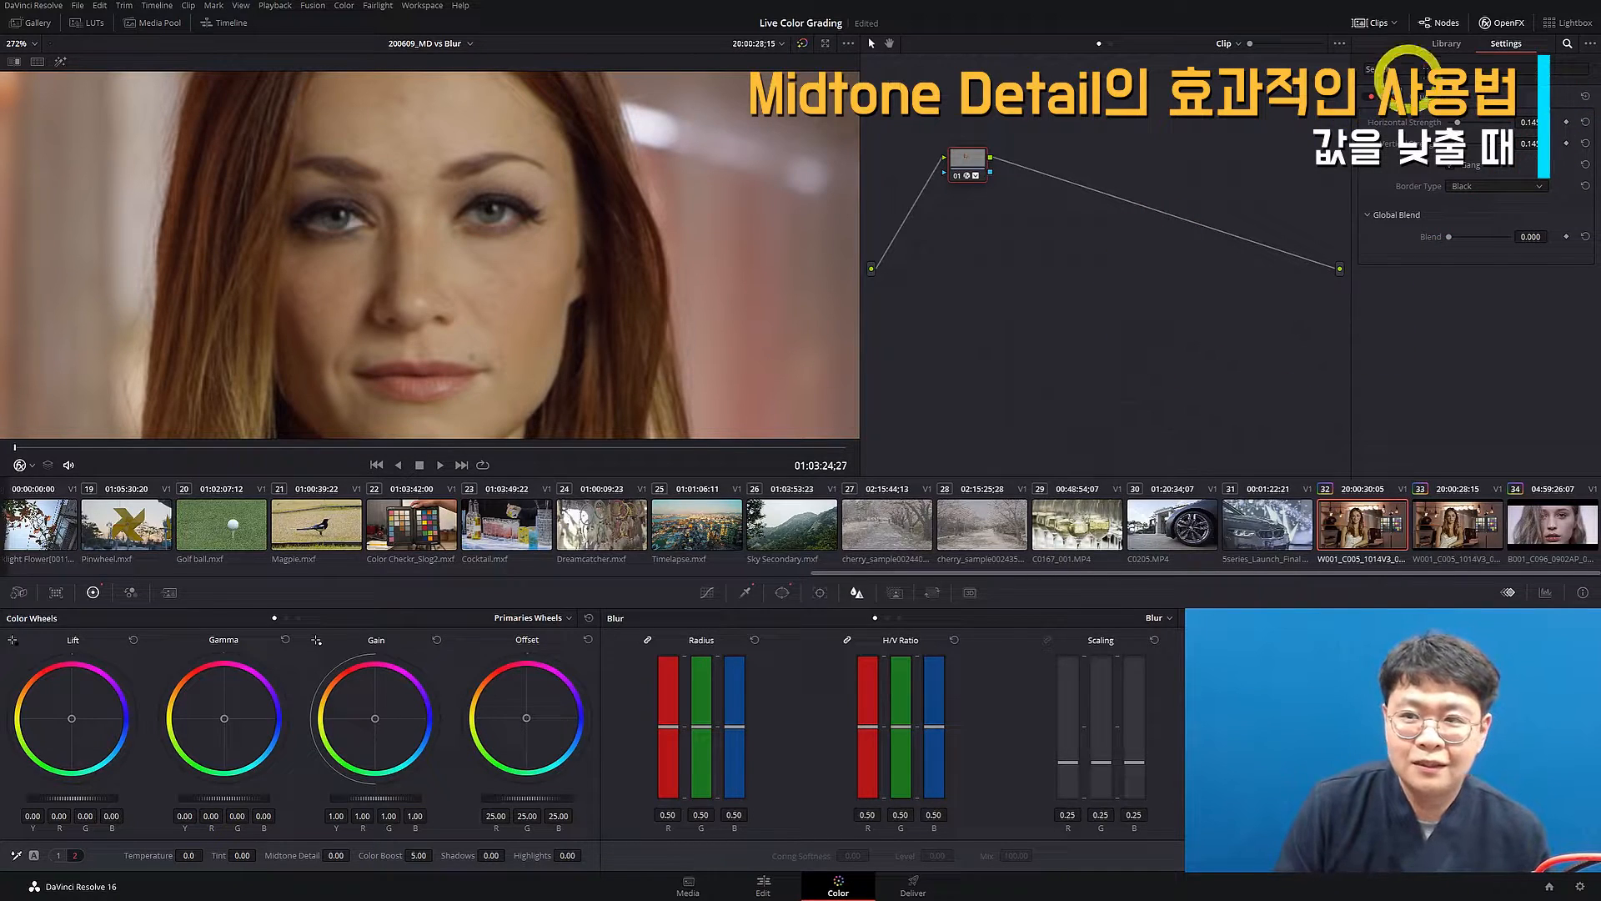
right_click(971, 162)
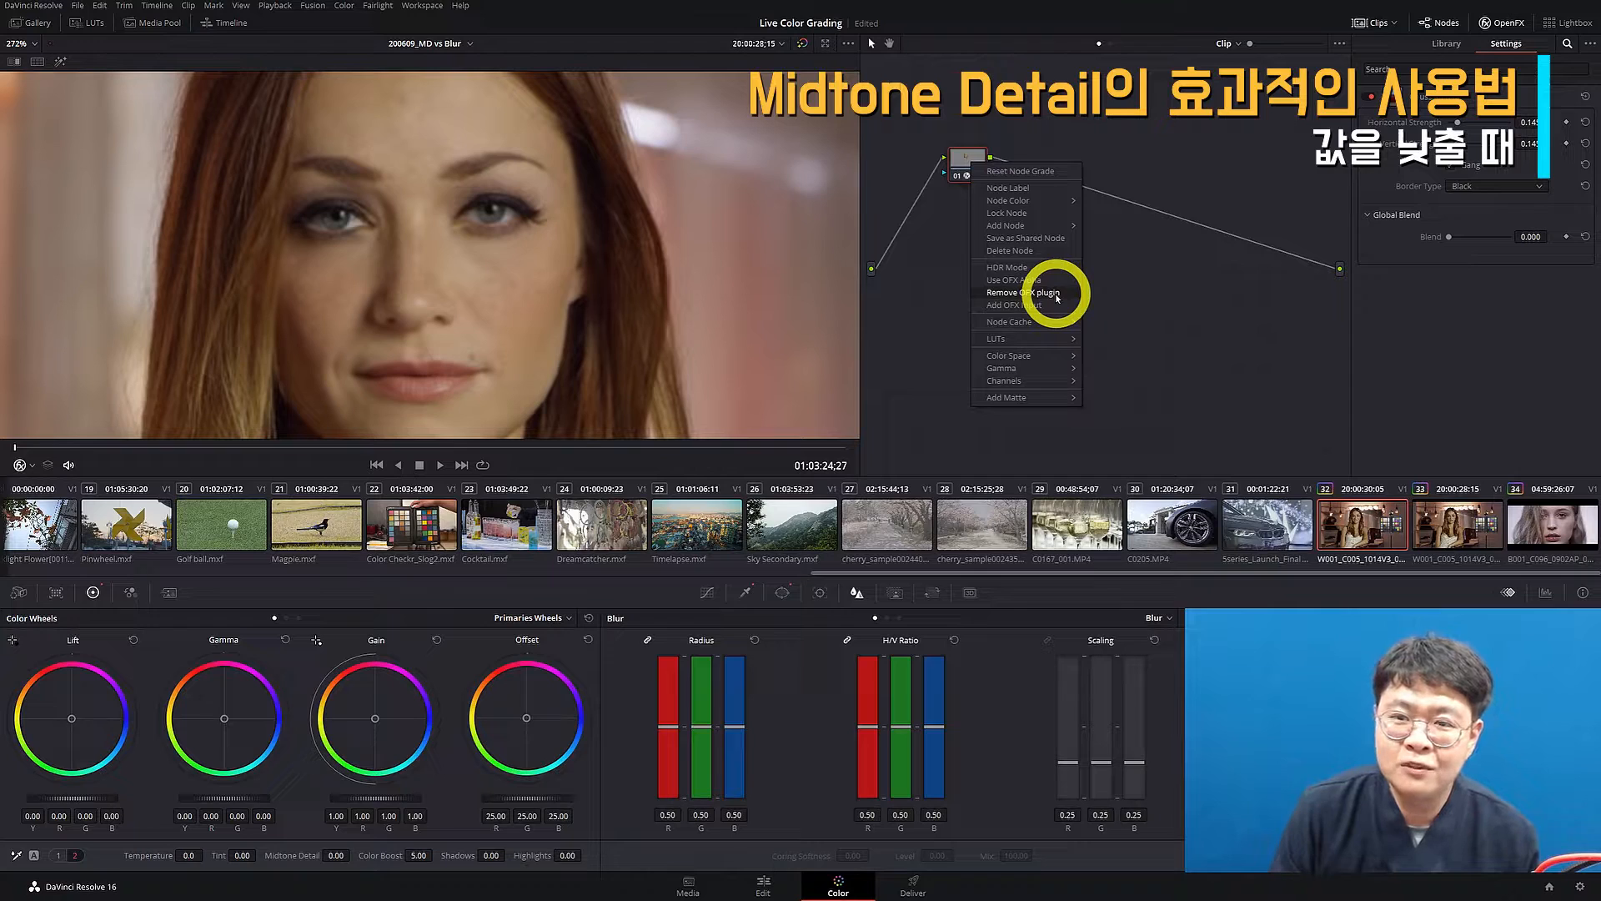
left_click(1057, 294)
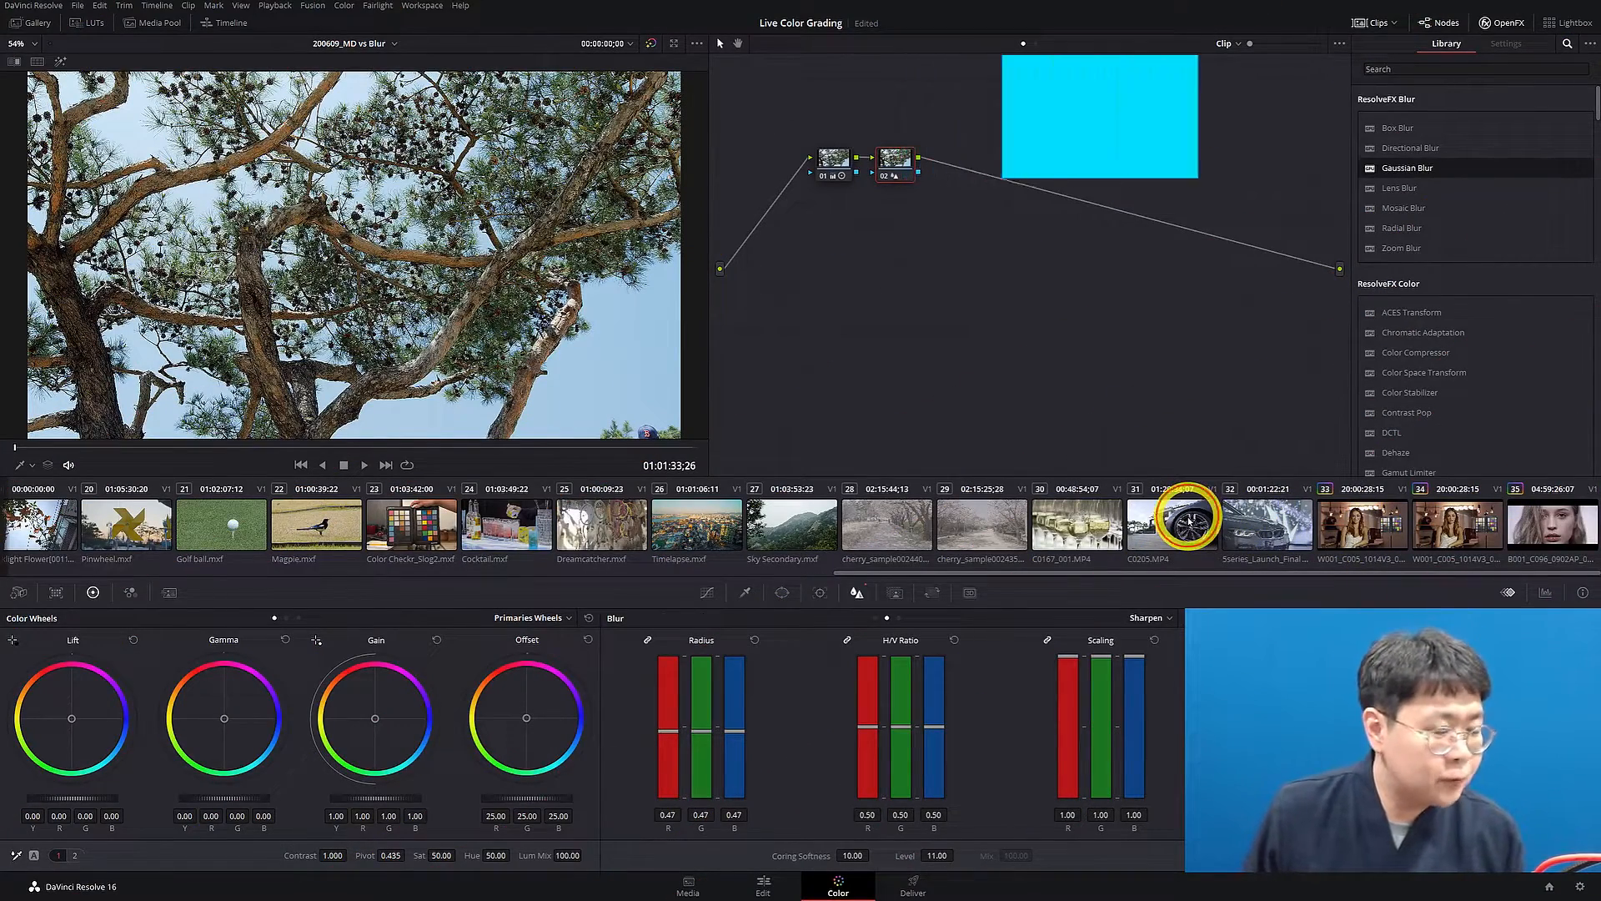
Step: Raise Midtone Detail on the wine glasses clip
left_click(1189, 519)
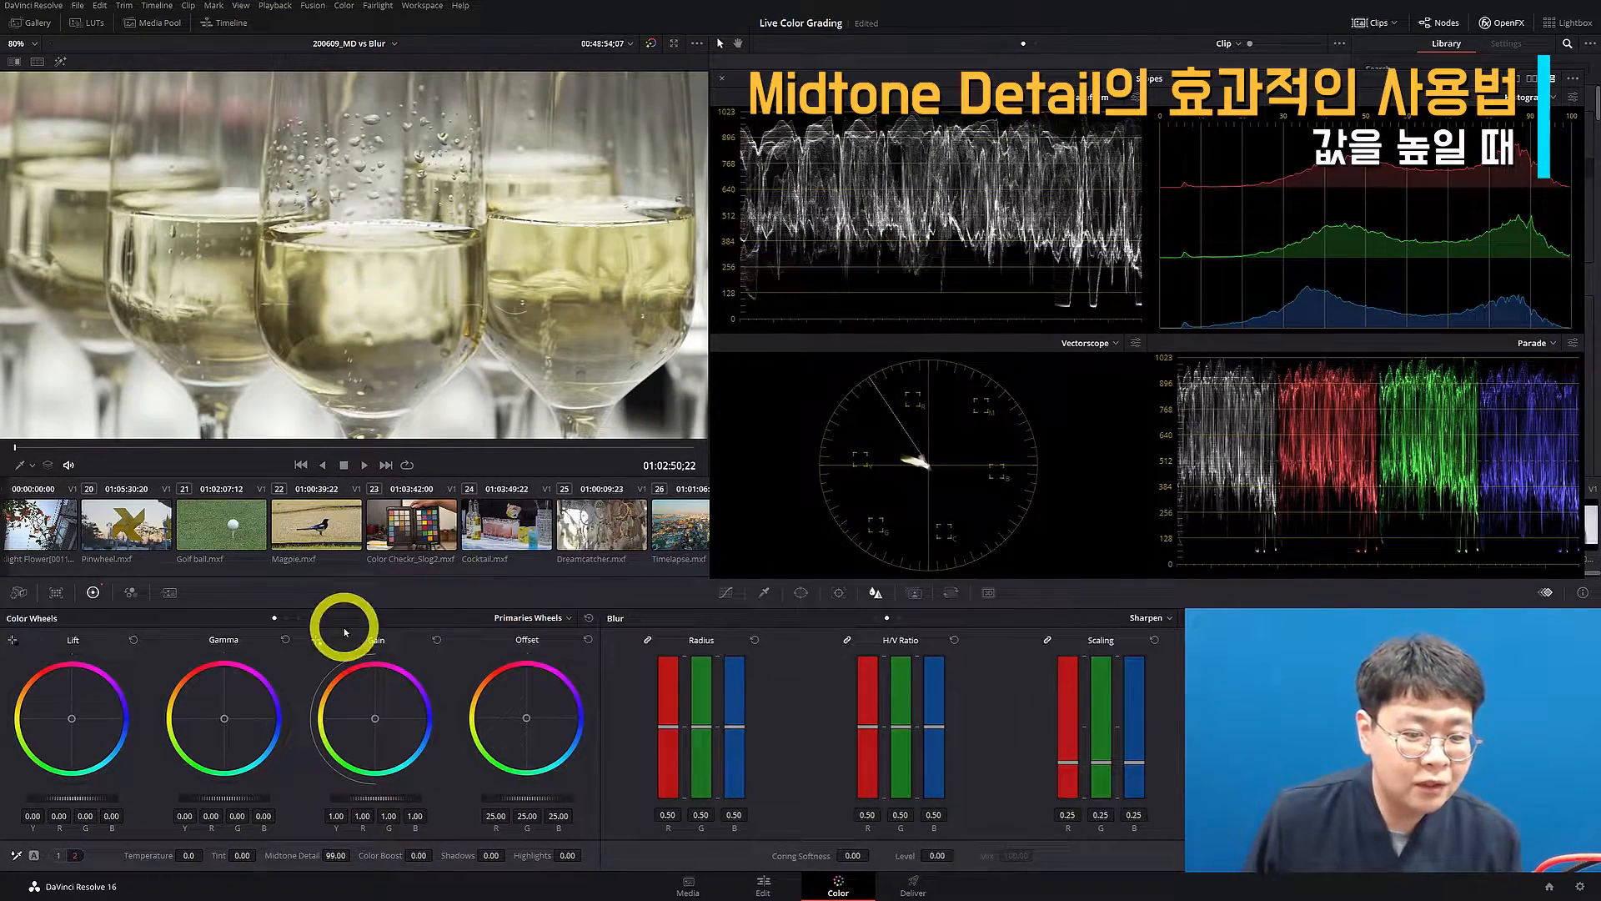
left_click_drag(340, 854, 400, 856)
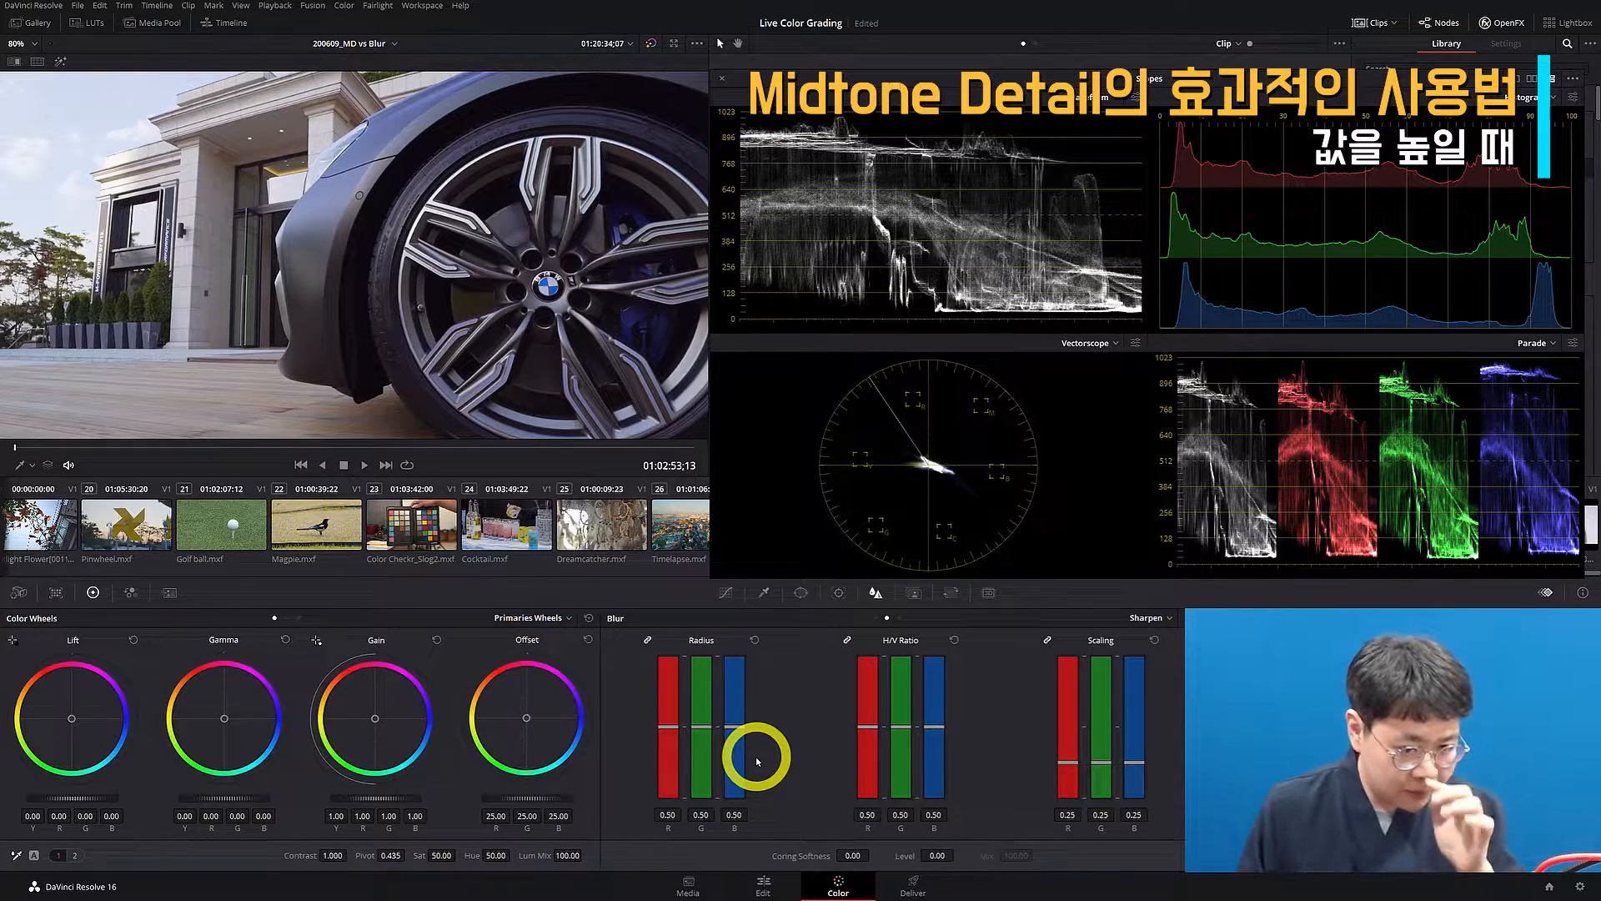
Step: Open the car wheel clip and fit a circular window around the wheel, checking its coverage with the highlight view
left_click(480, 556)
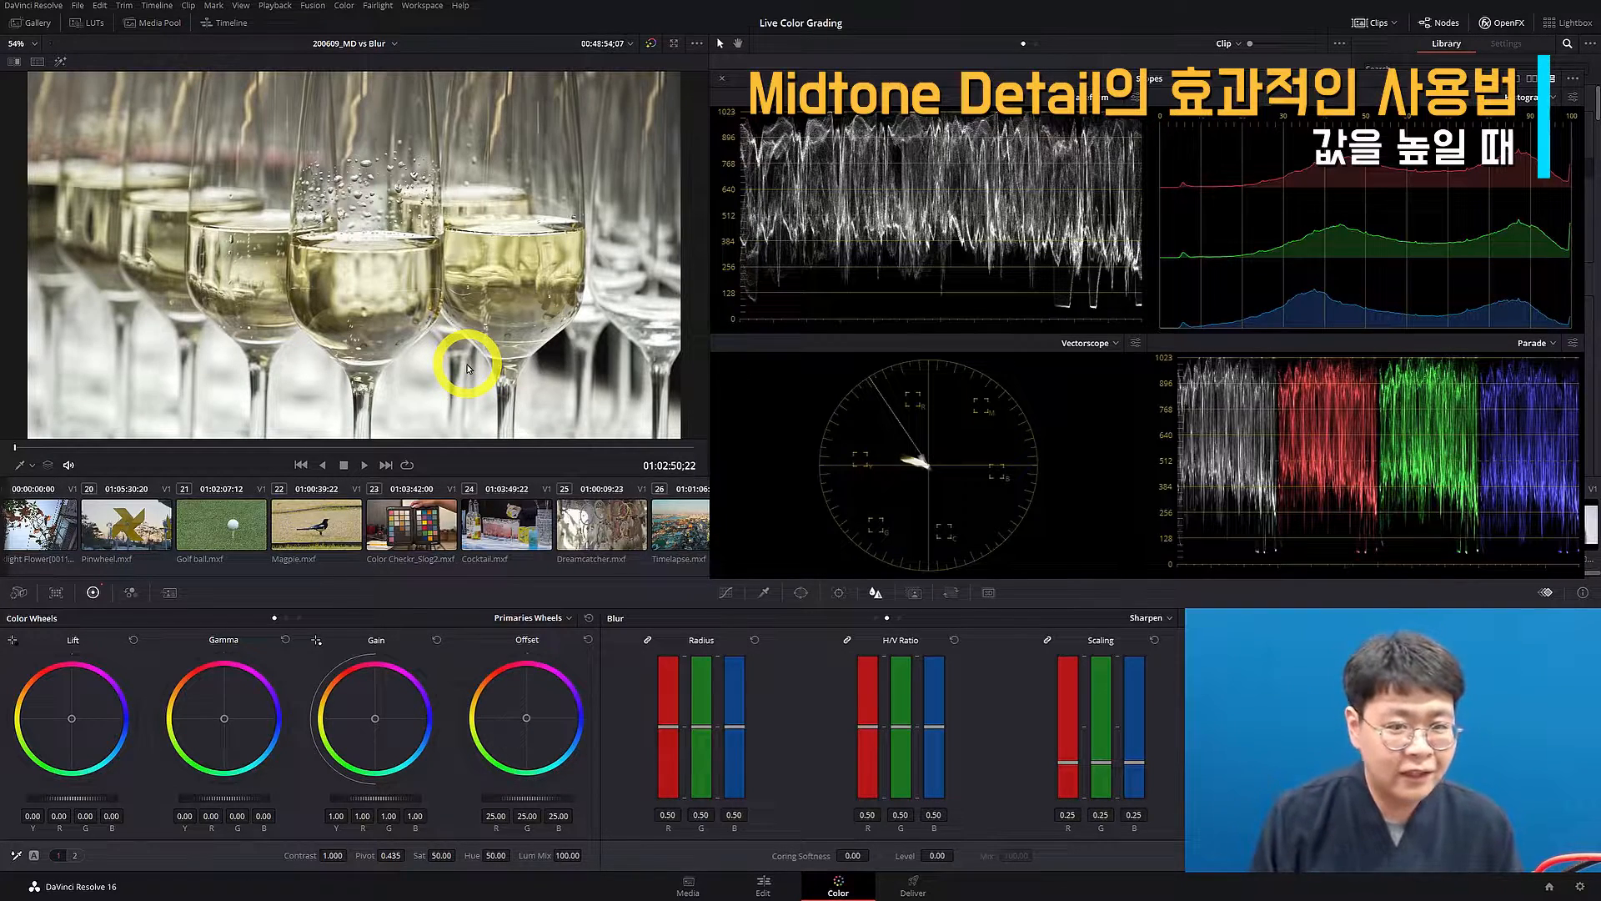
key("Down")
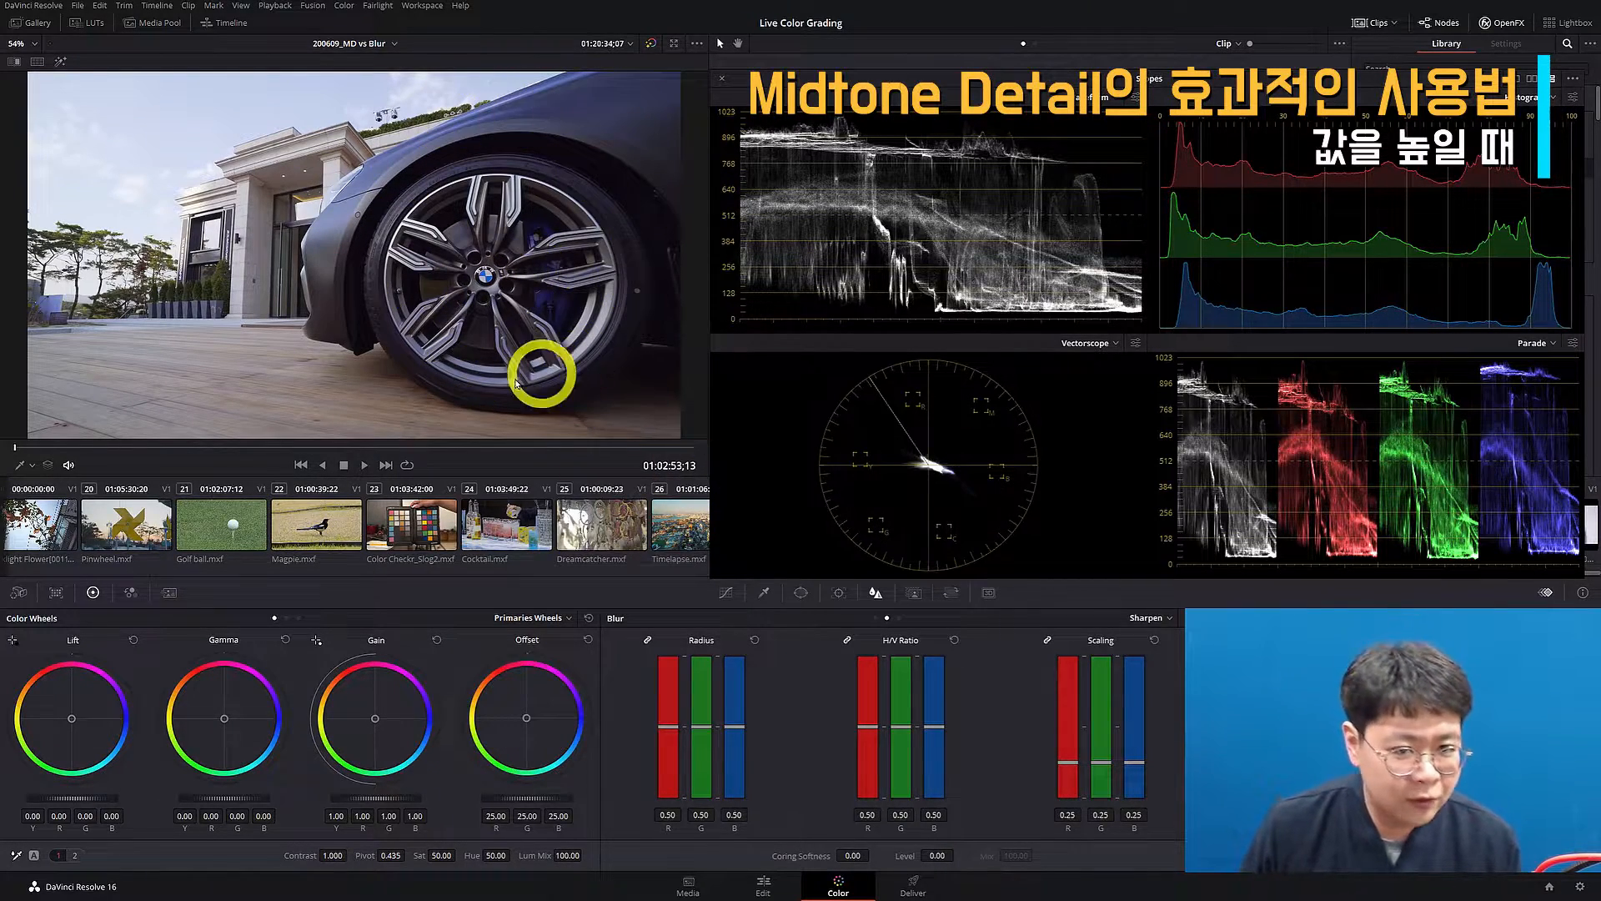
left_click(801, 593)
left_click(627, 710)
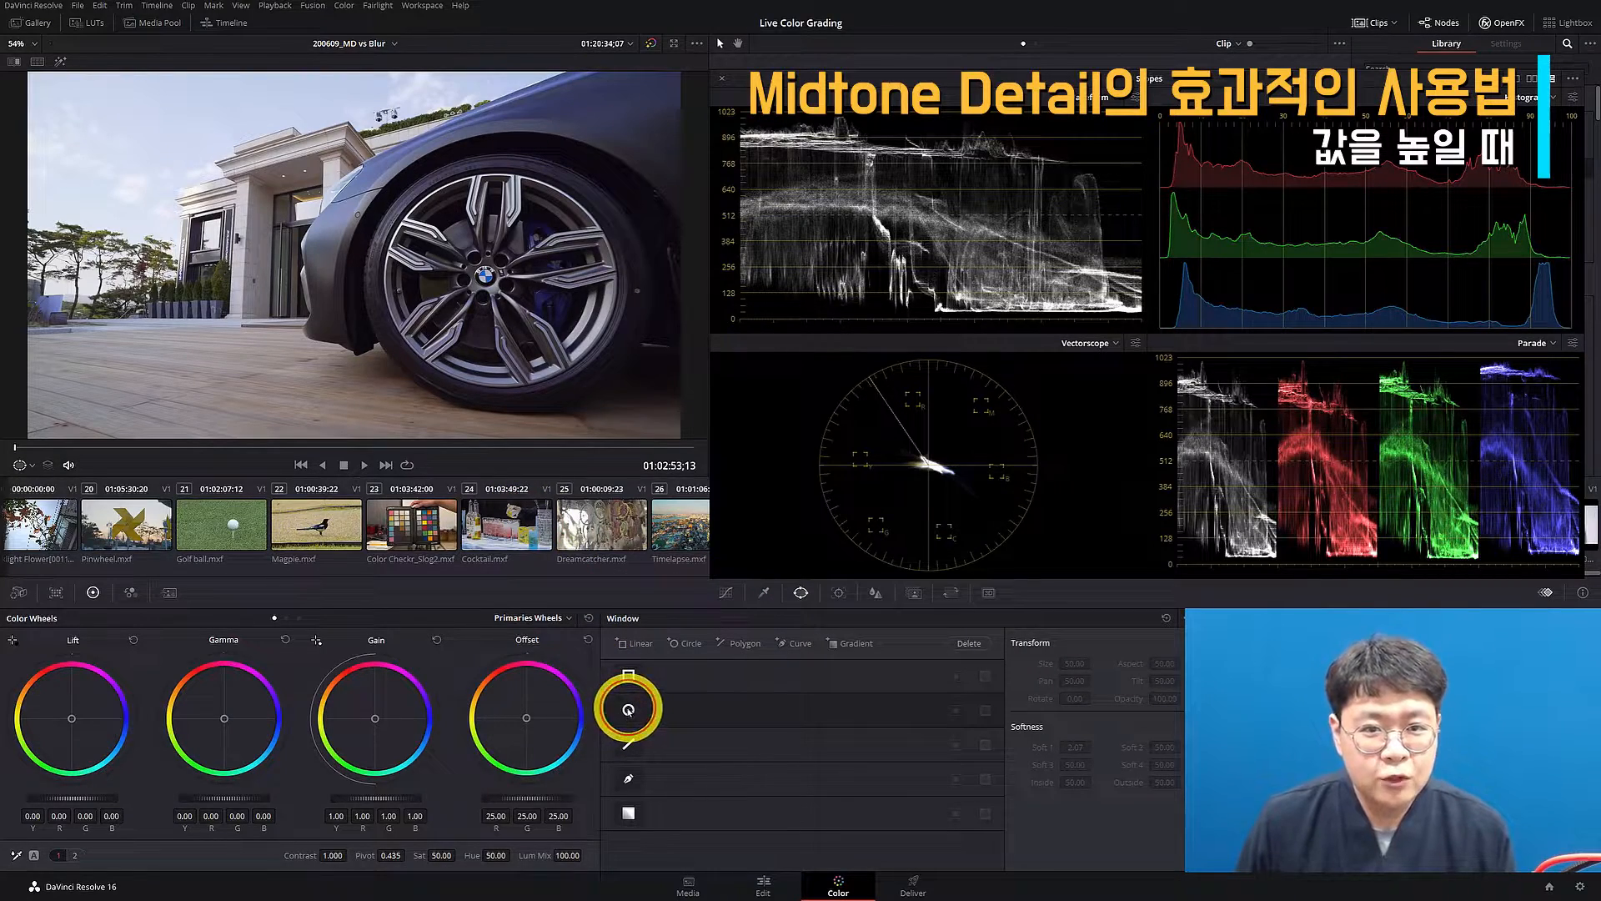
left_click_drag(339, 243, 481, 269)
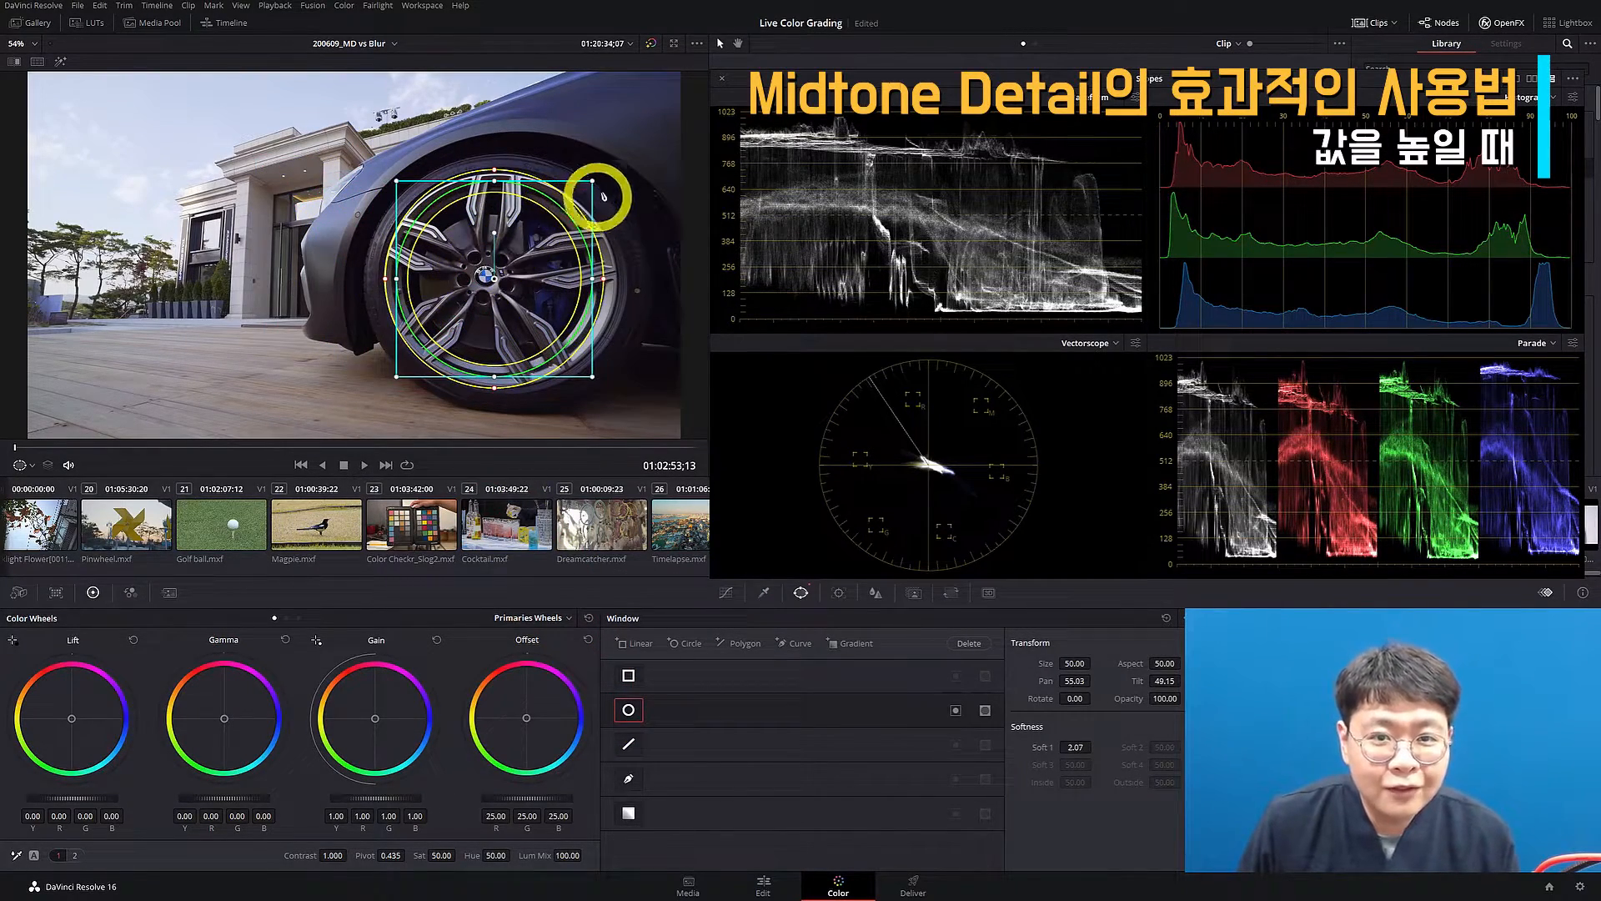
left_click_drag(597, 183, 629, 186)
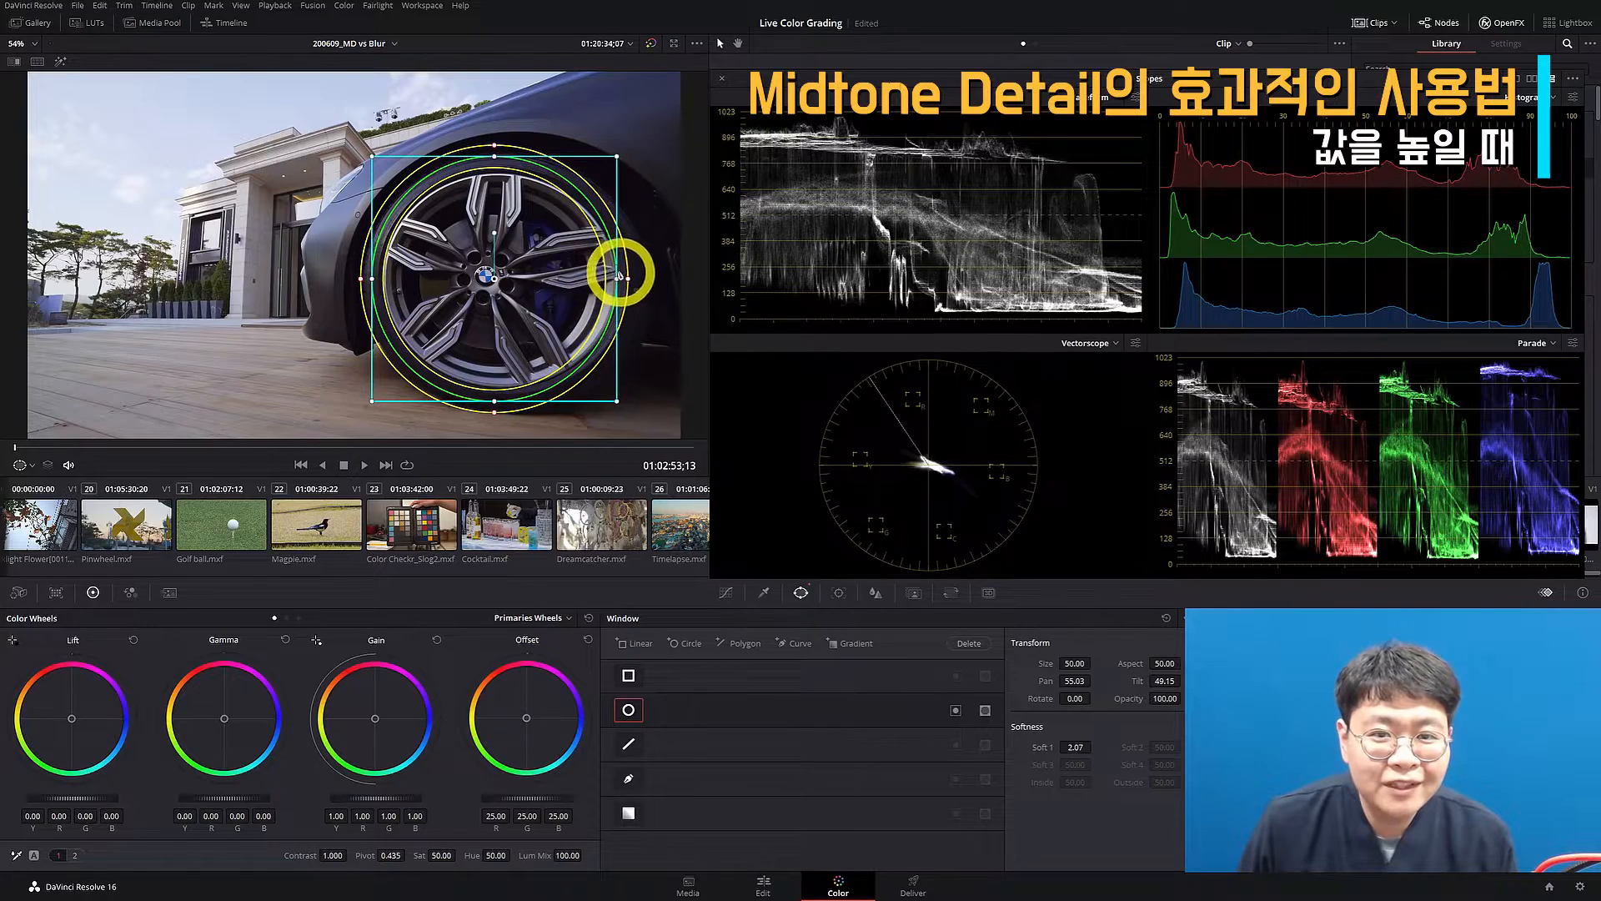
left_click_drag(602, 278, 618, 281)
left_click_drag(555, 297, 647, 286)
key("shift+h")
key("shift+h")
left_click(725, 593)
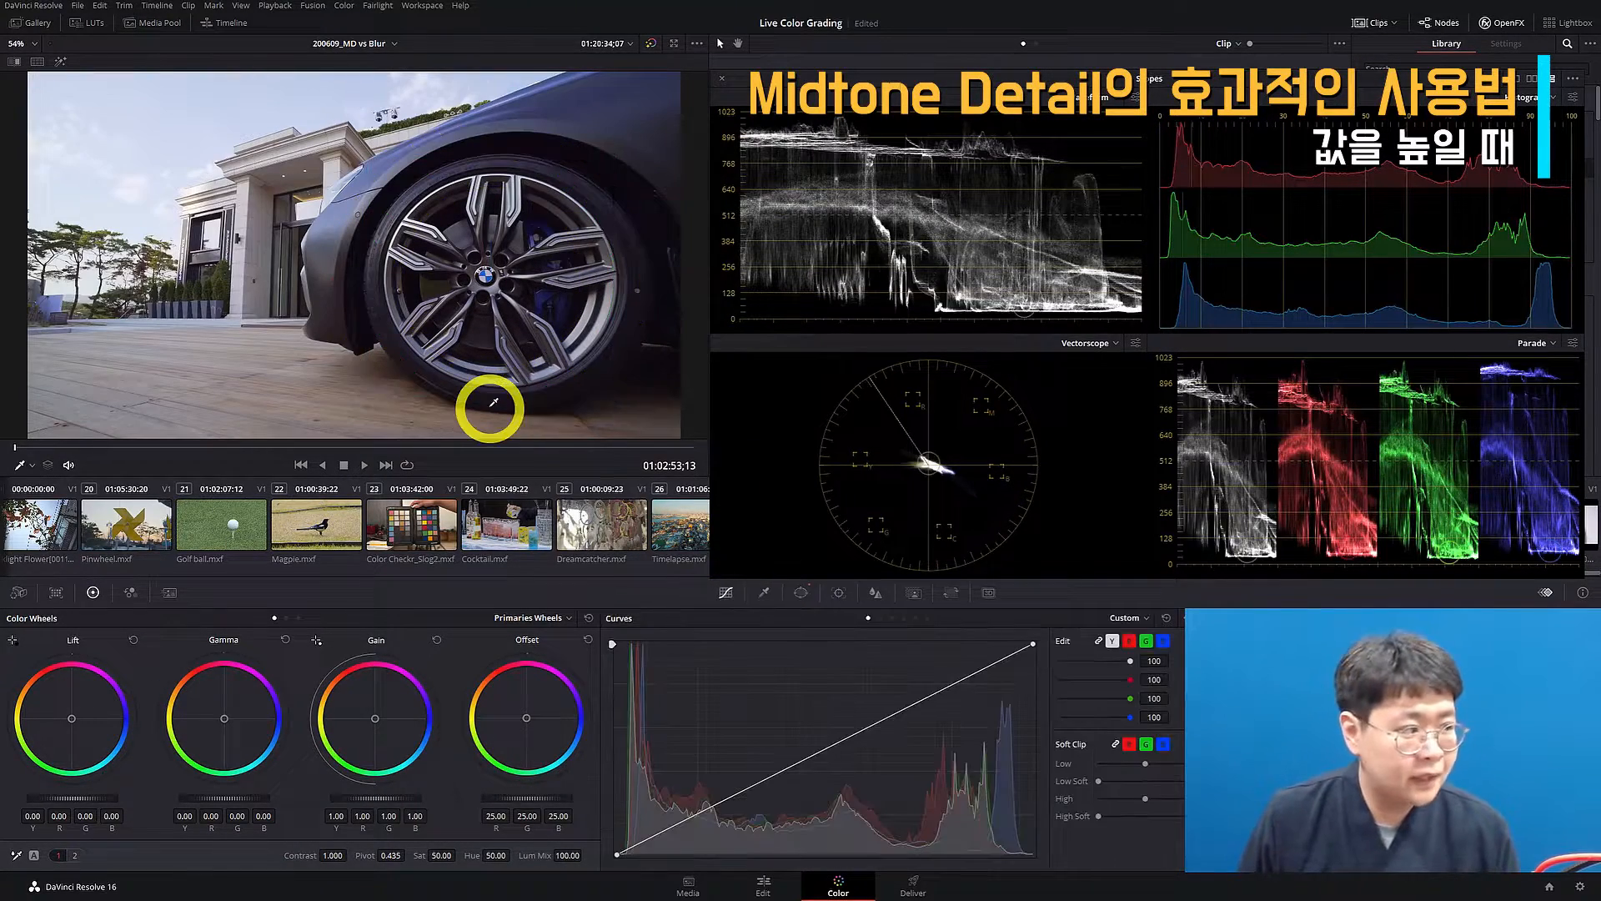
Step: Raise Midtone Detail to 100 on the masked wheel and inspect the rim up close
left_click(74, 855)
left_click_drag(337, 859, 780, 867)
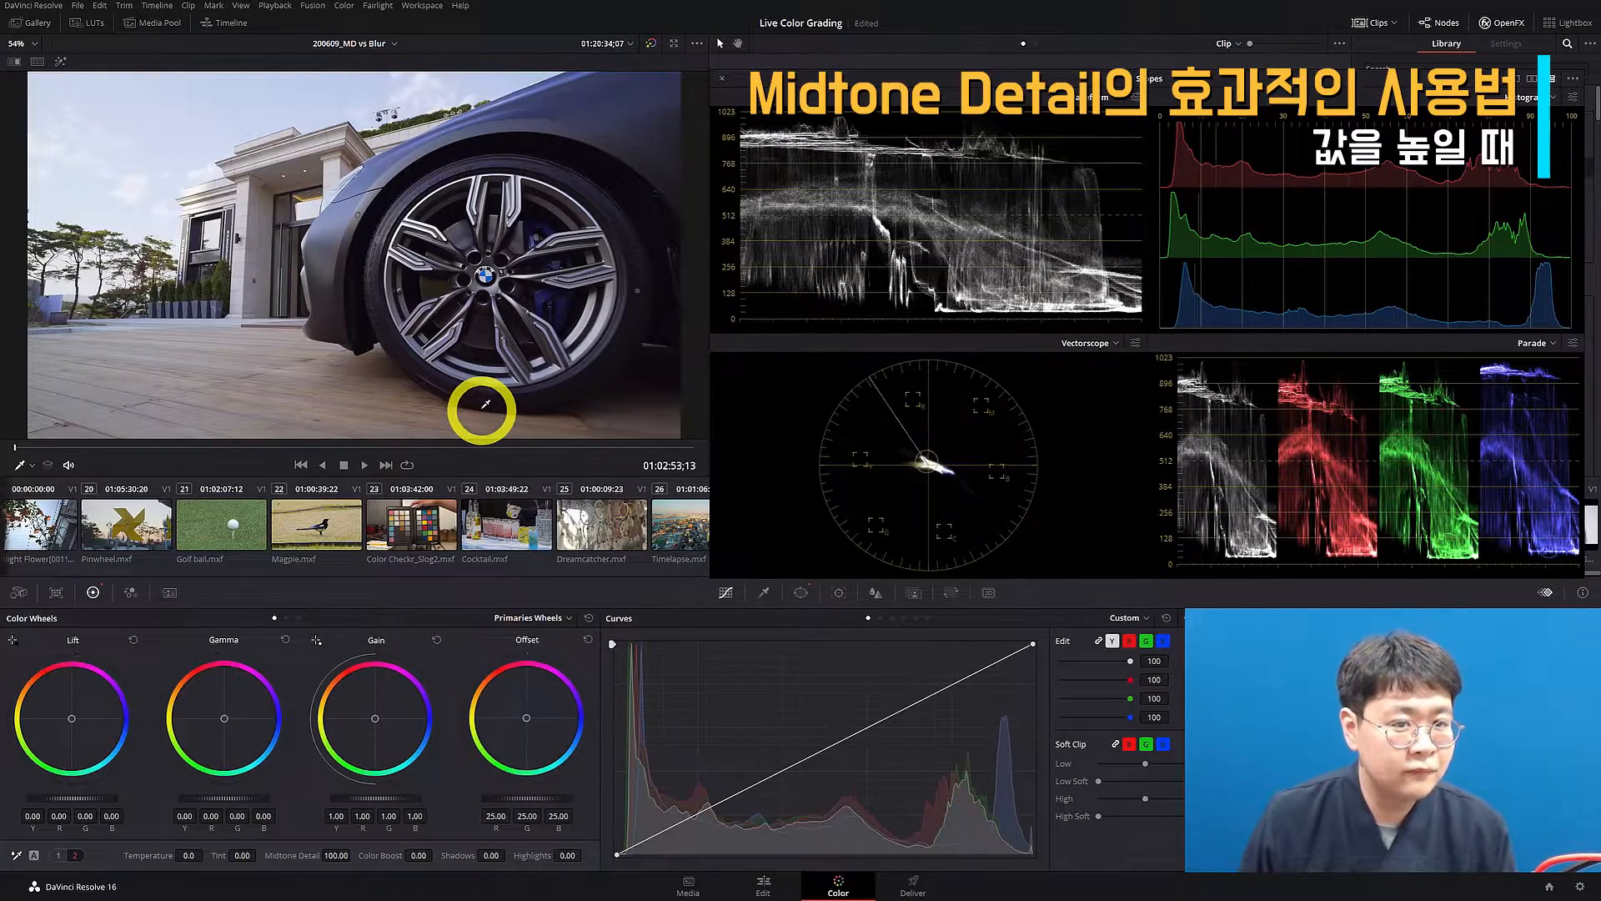
scroll(487, 402, "up", 5)
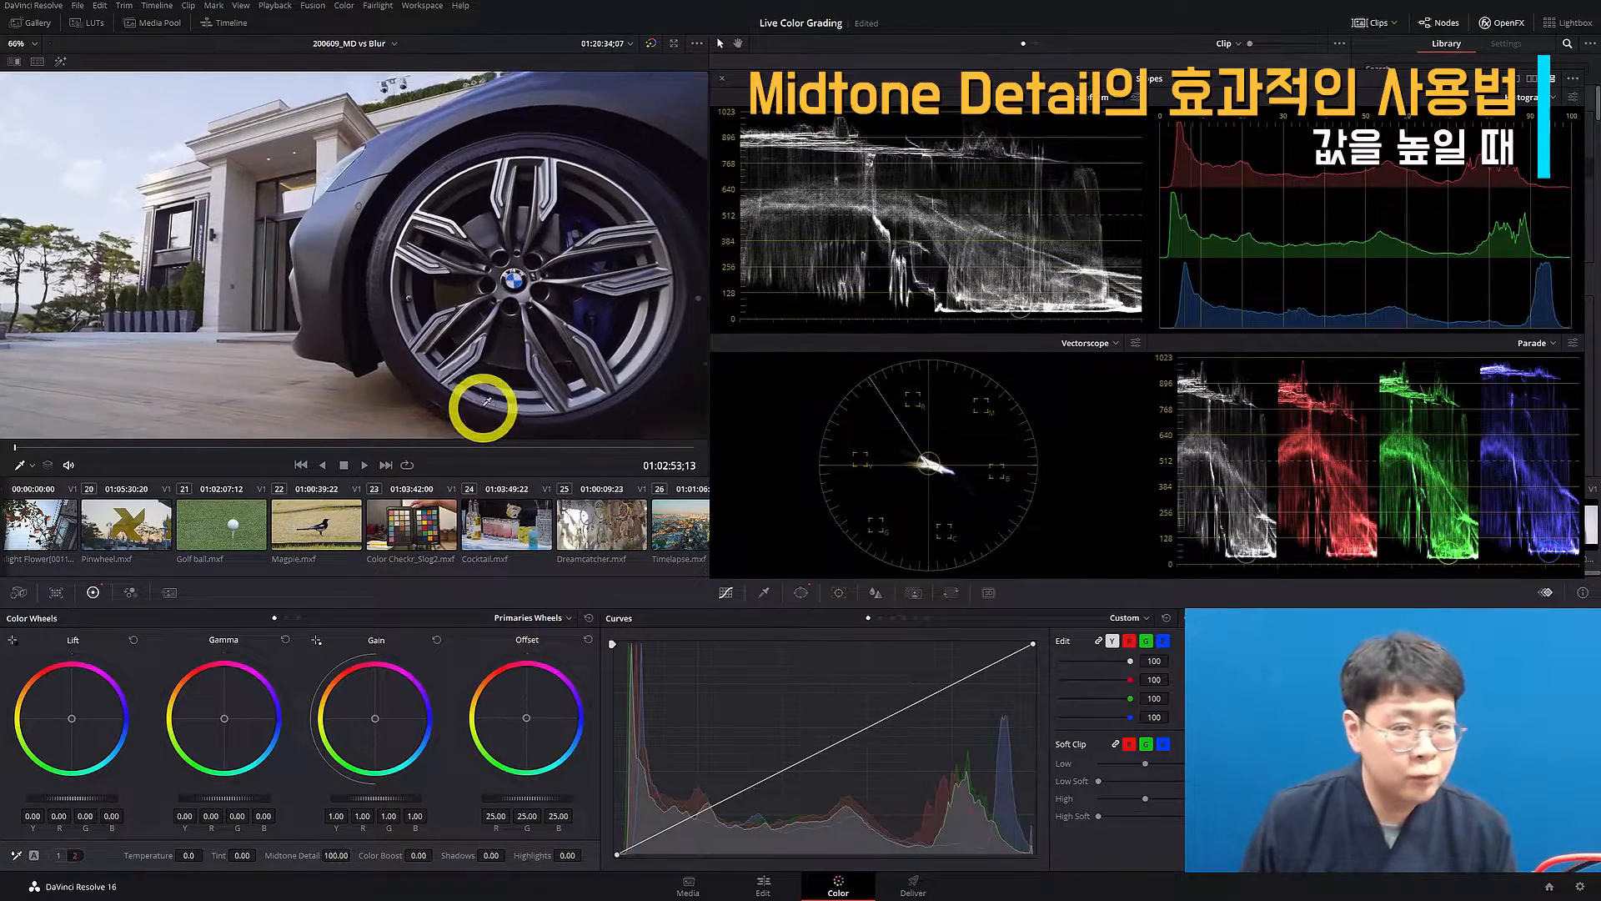
left_click_drag(375, 342, 418, 370)
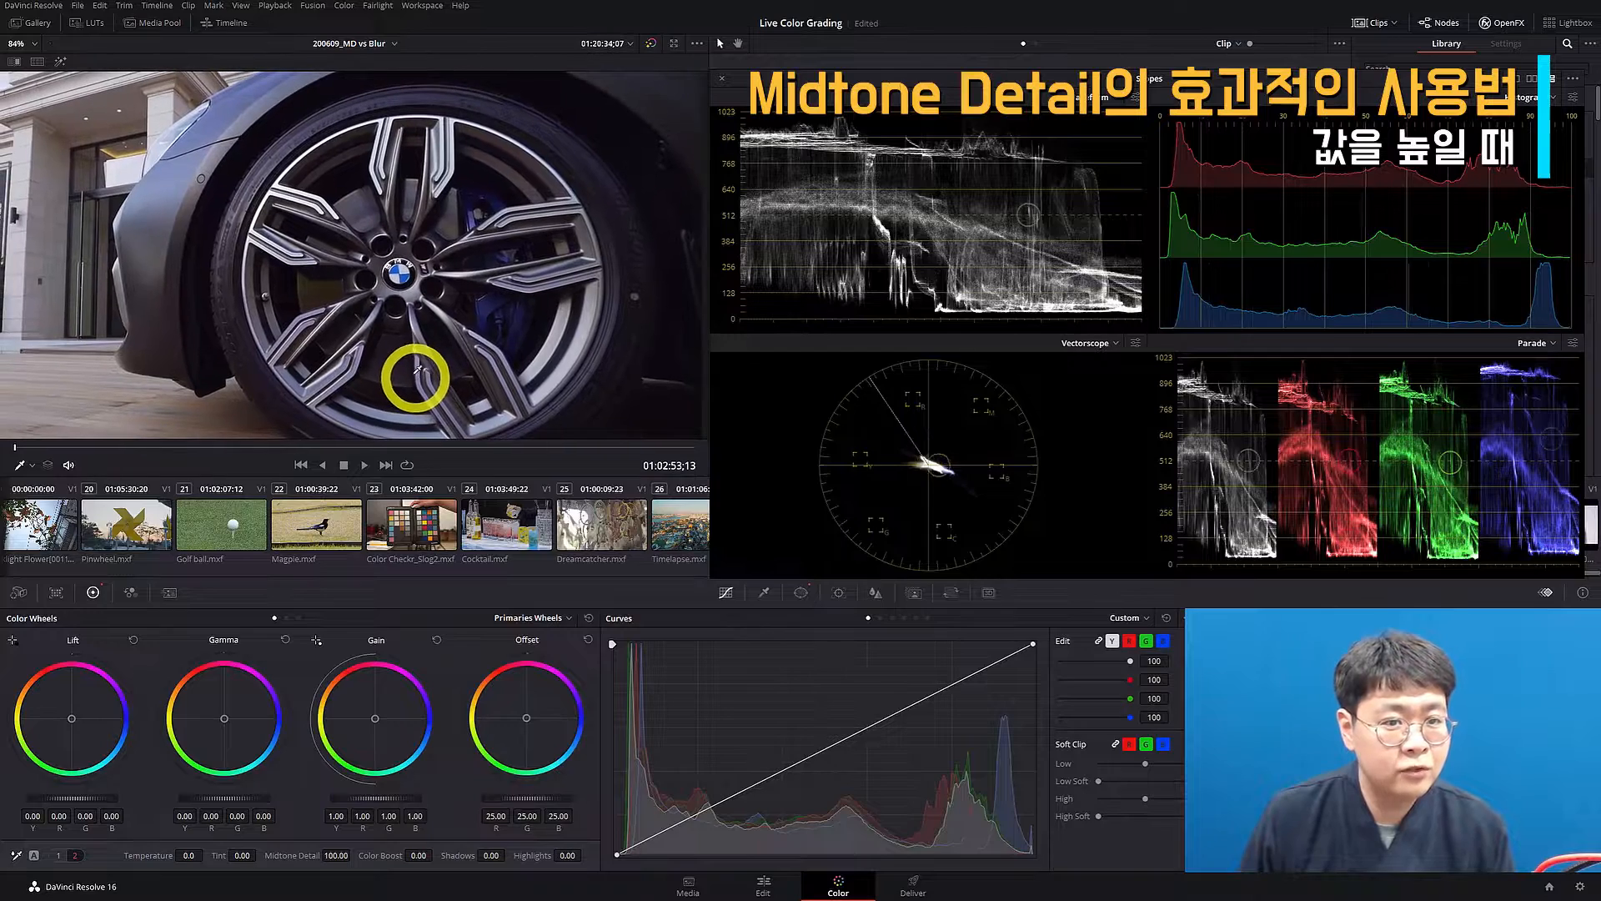
scroll(418, 370, "up", 1)
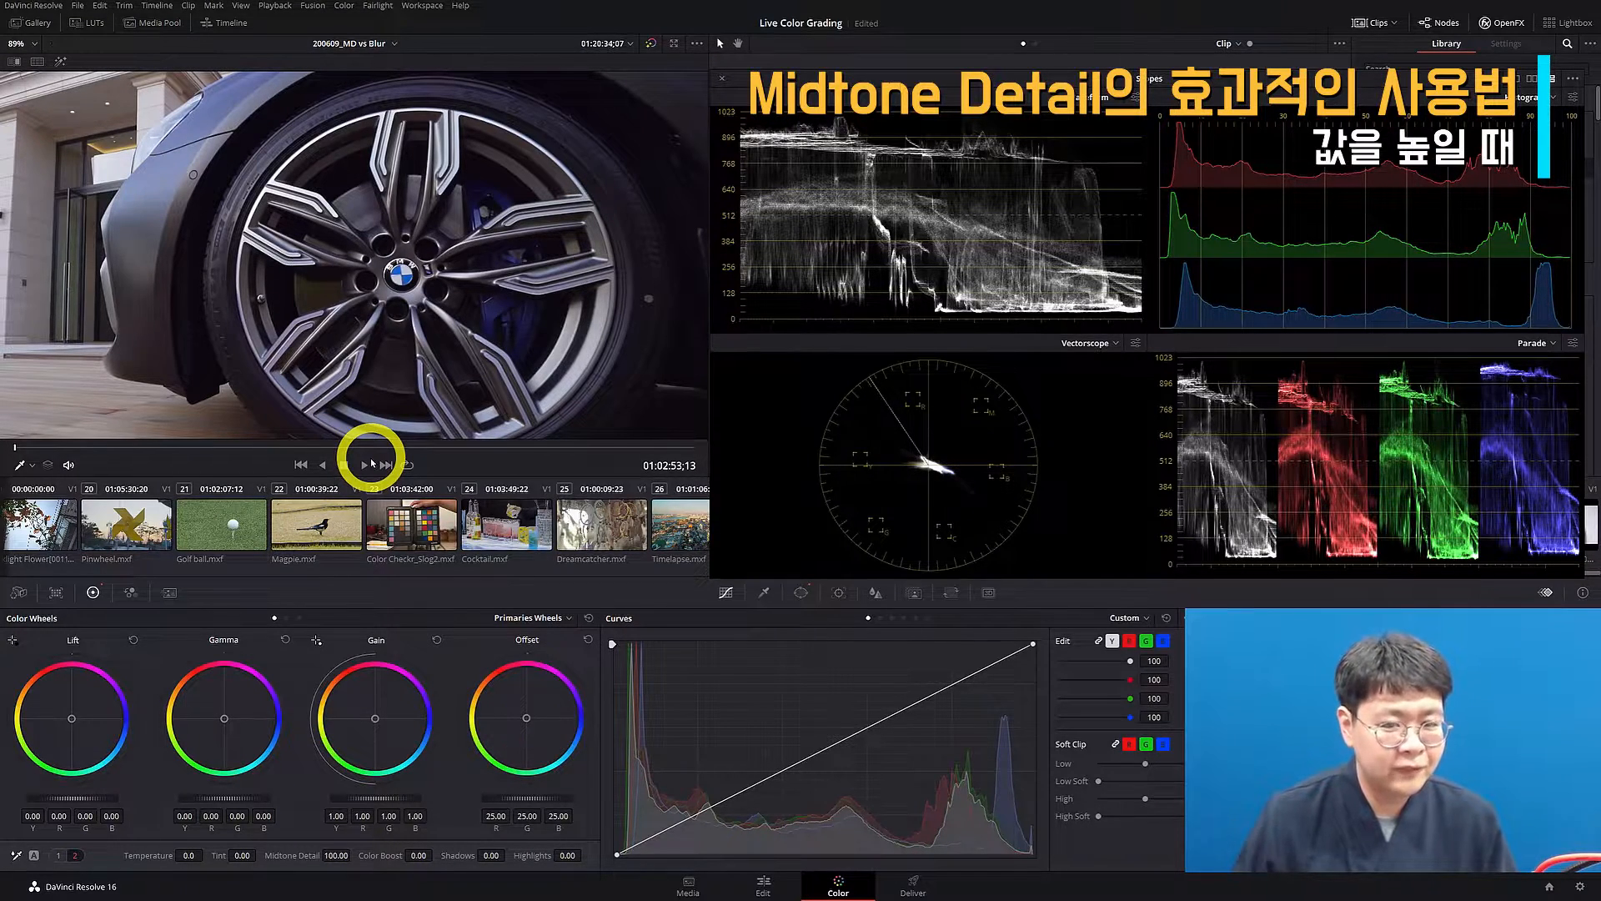
Step: Open the 5 Series launch clip and fit the whole frame in the viewer with the scopes displayed
key("ctrl+shift+w")
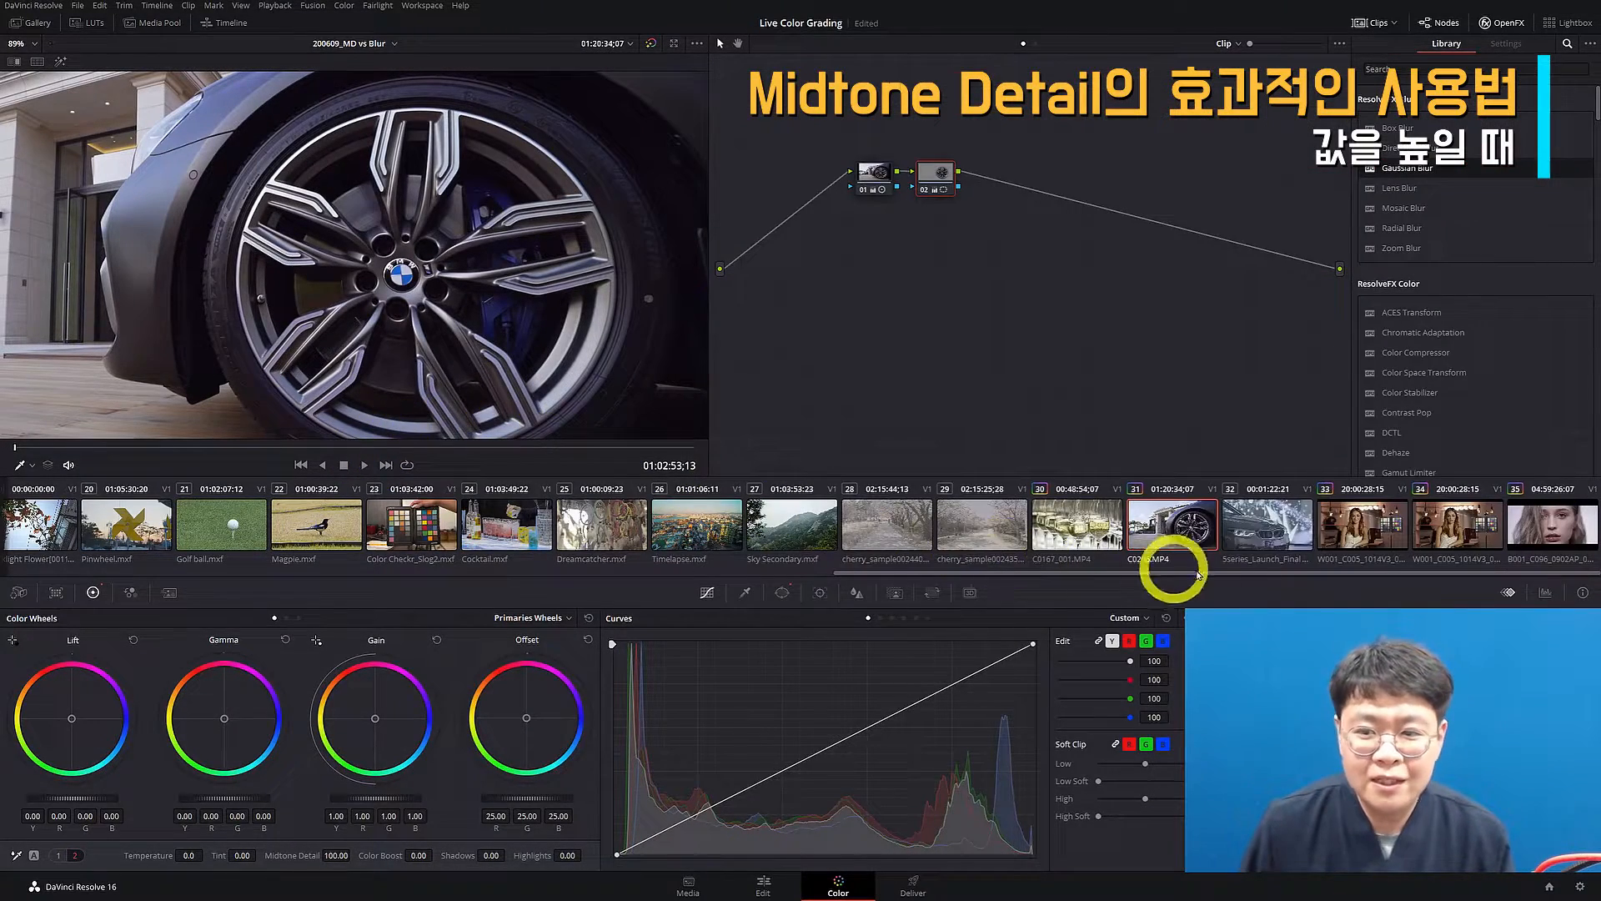
left_click(1268, 531)
key("ctrl+shift+w")
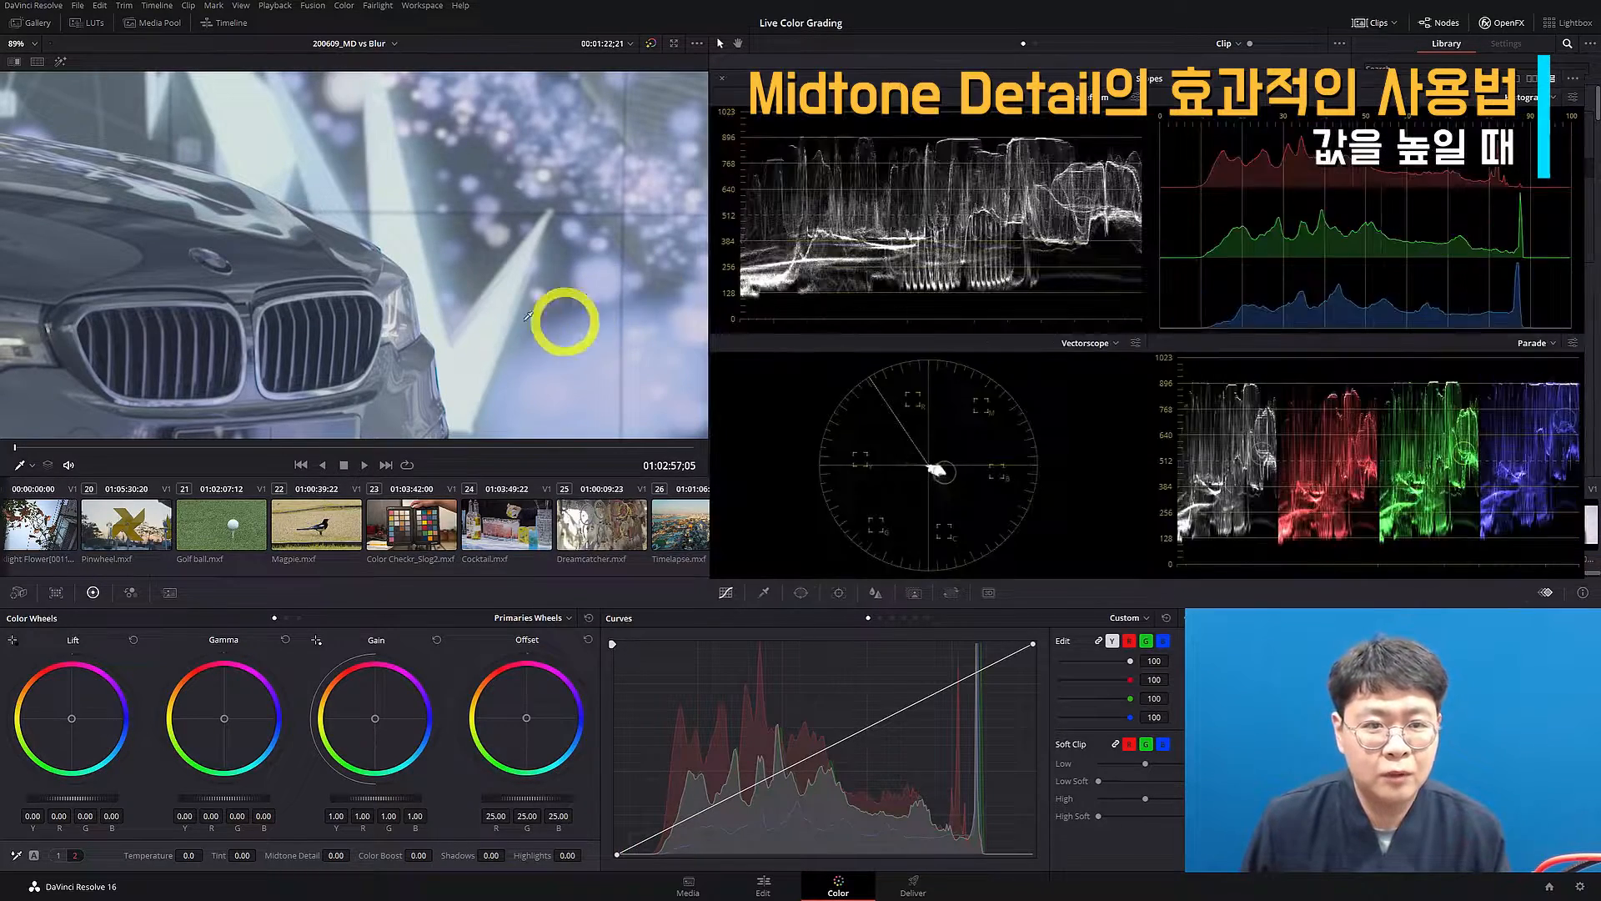
key("shift+z")
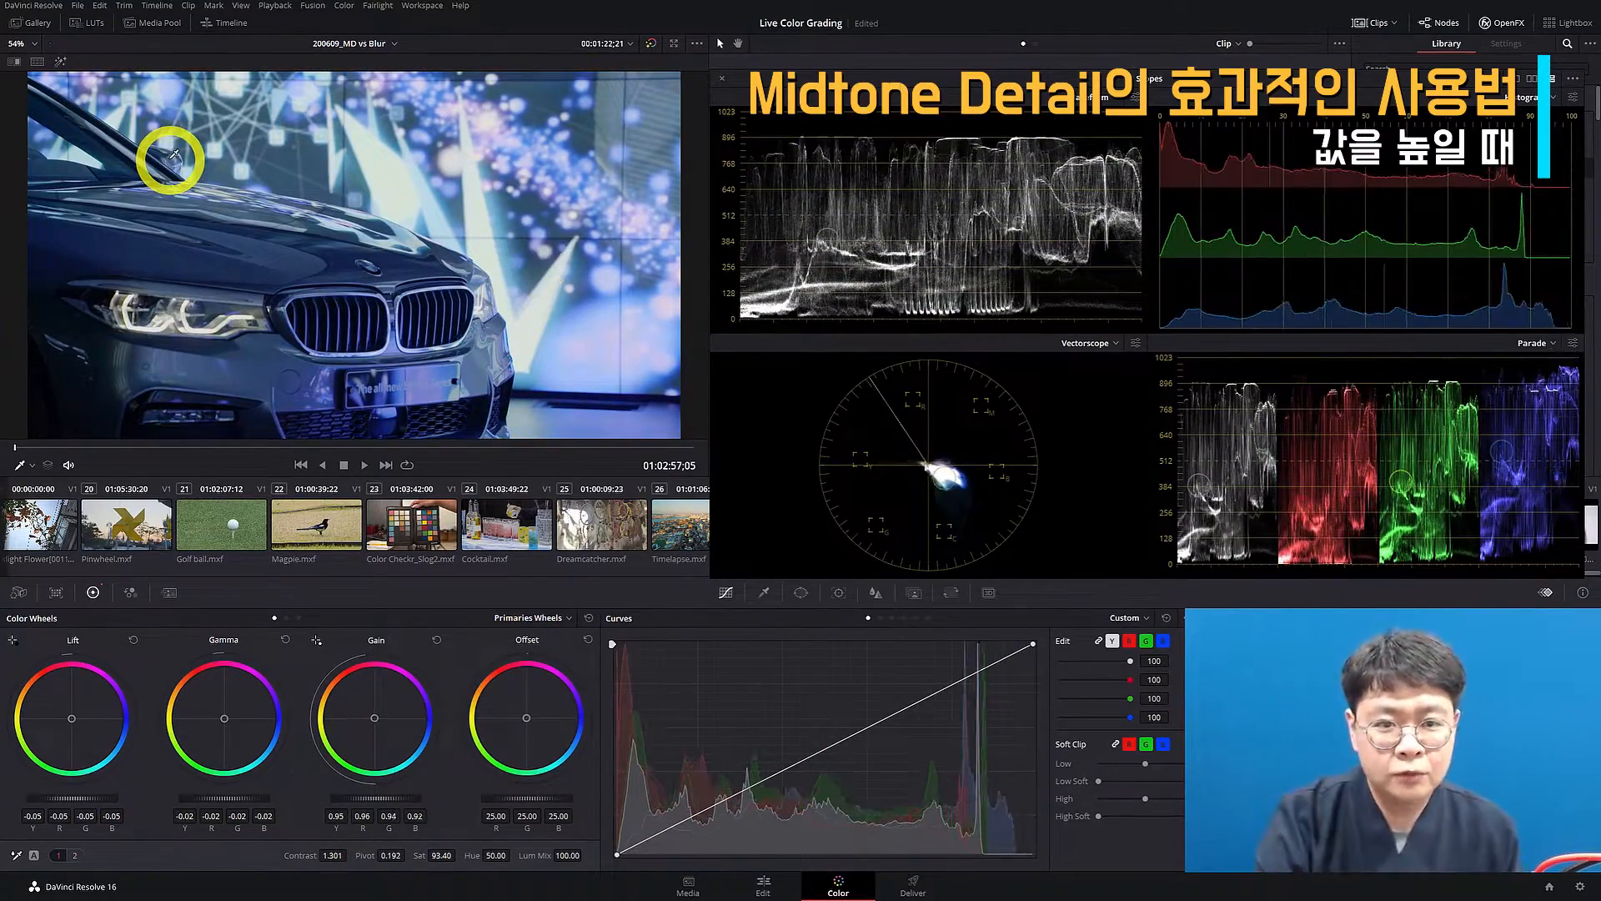
Step: Add a serial node to the car launch clip and raise its Midtone Detail to 100
left_click(915, 618)
key("alt+s")
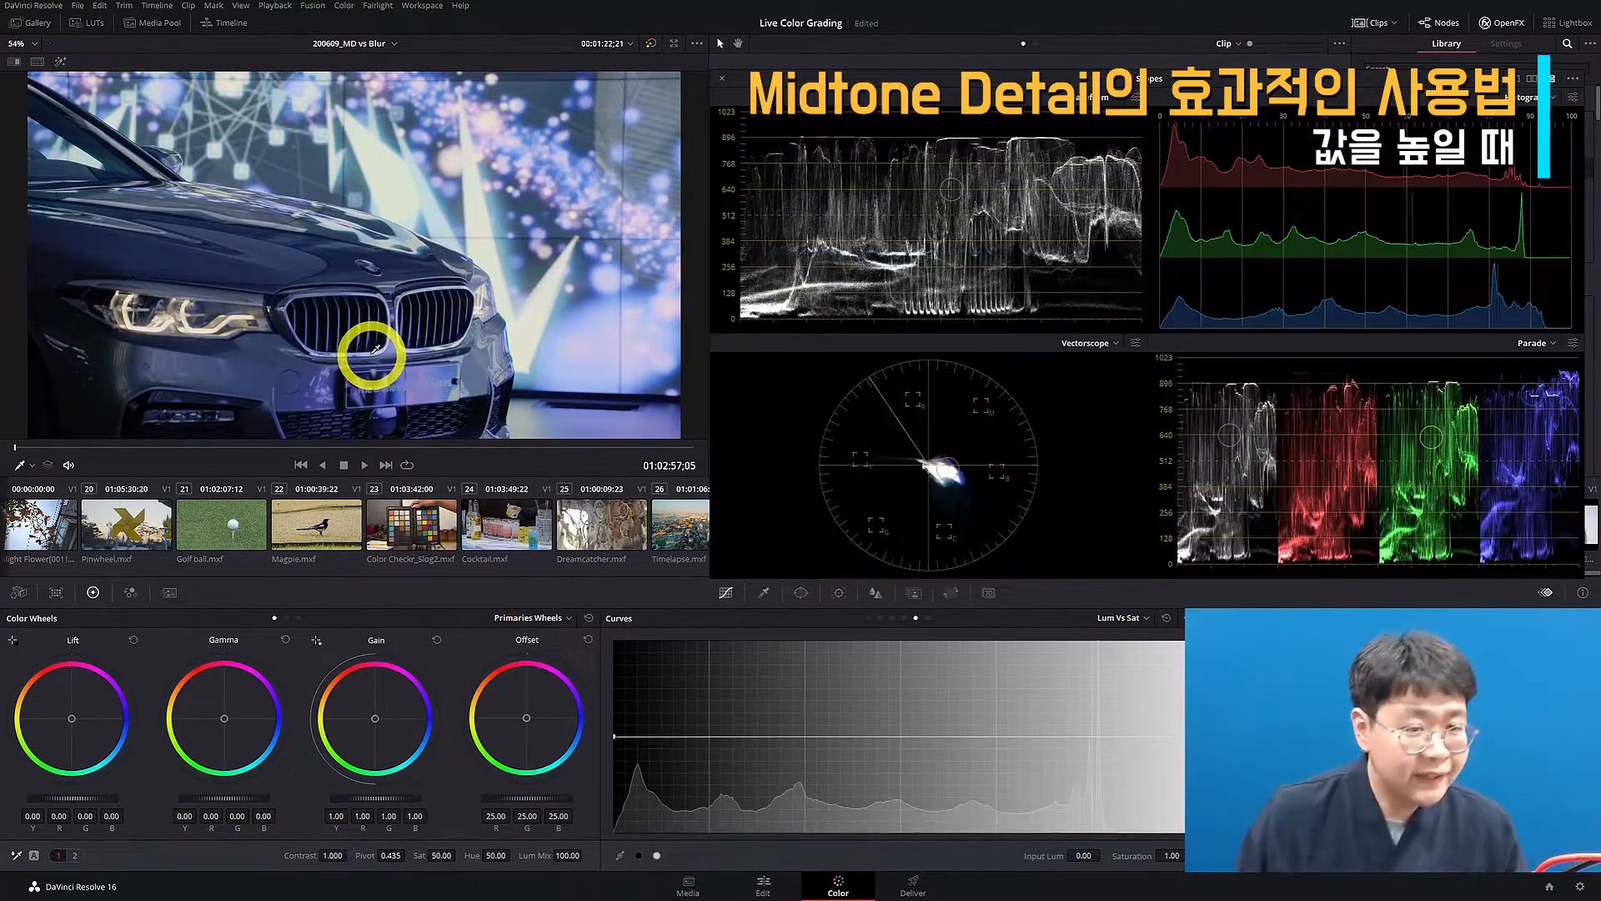
left_click(74, 855)
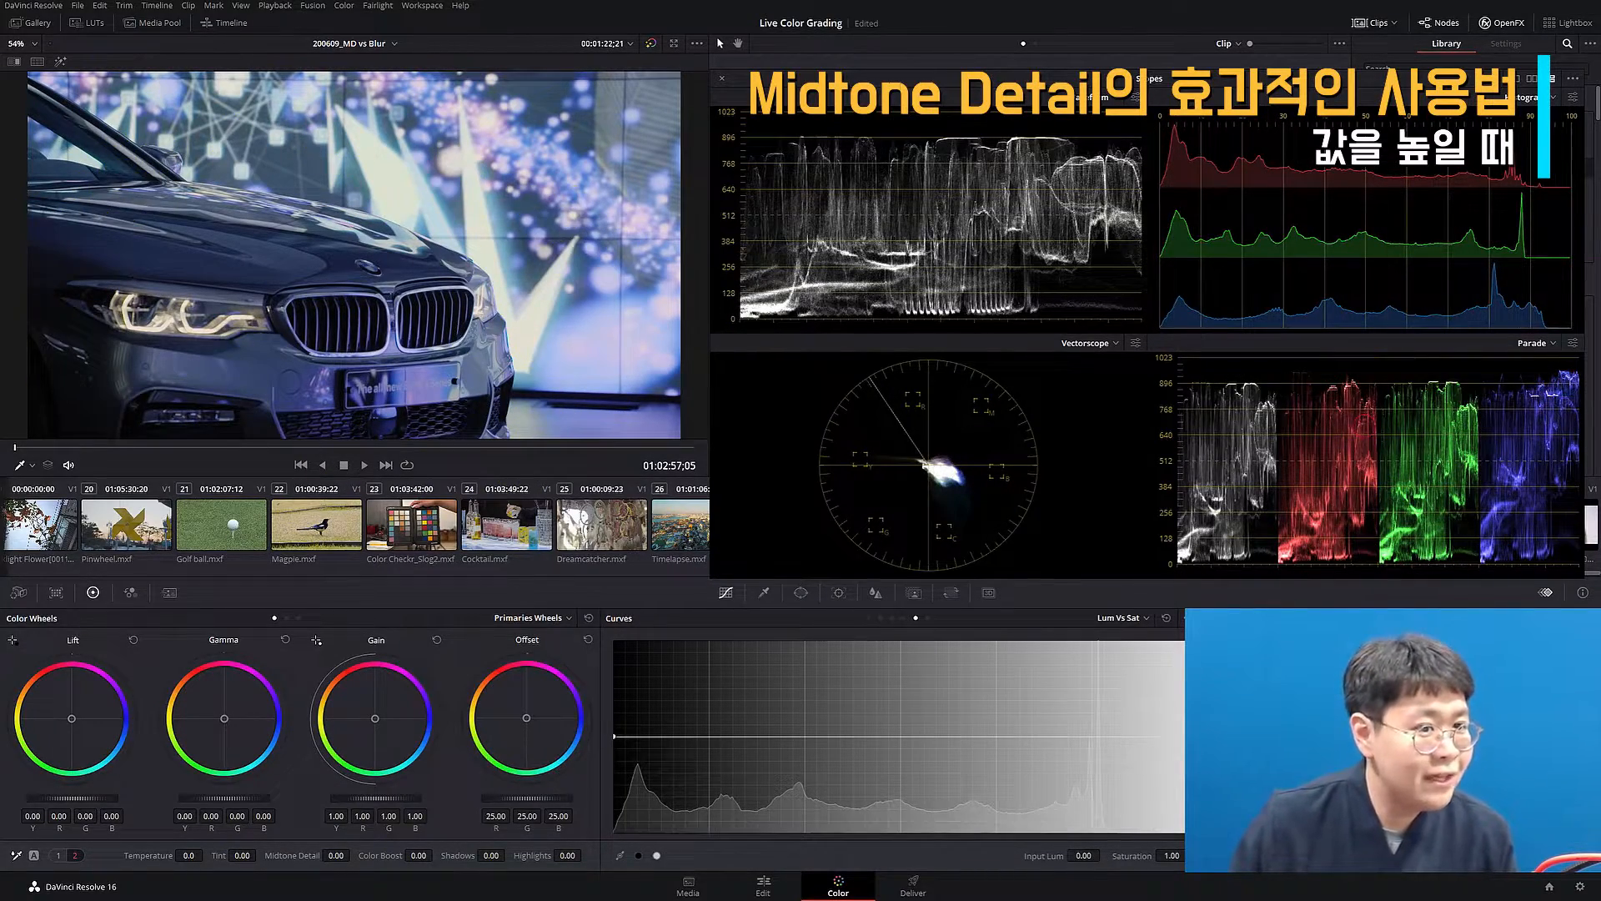
left_click_drag(336, 856, 1051, 868)
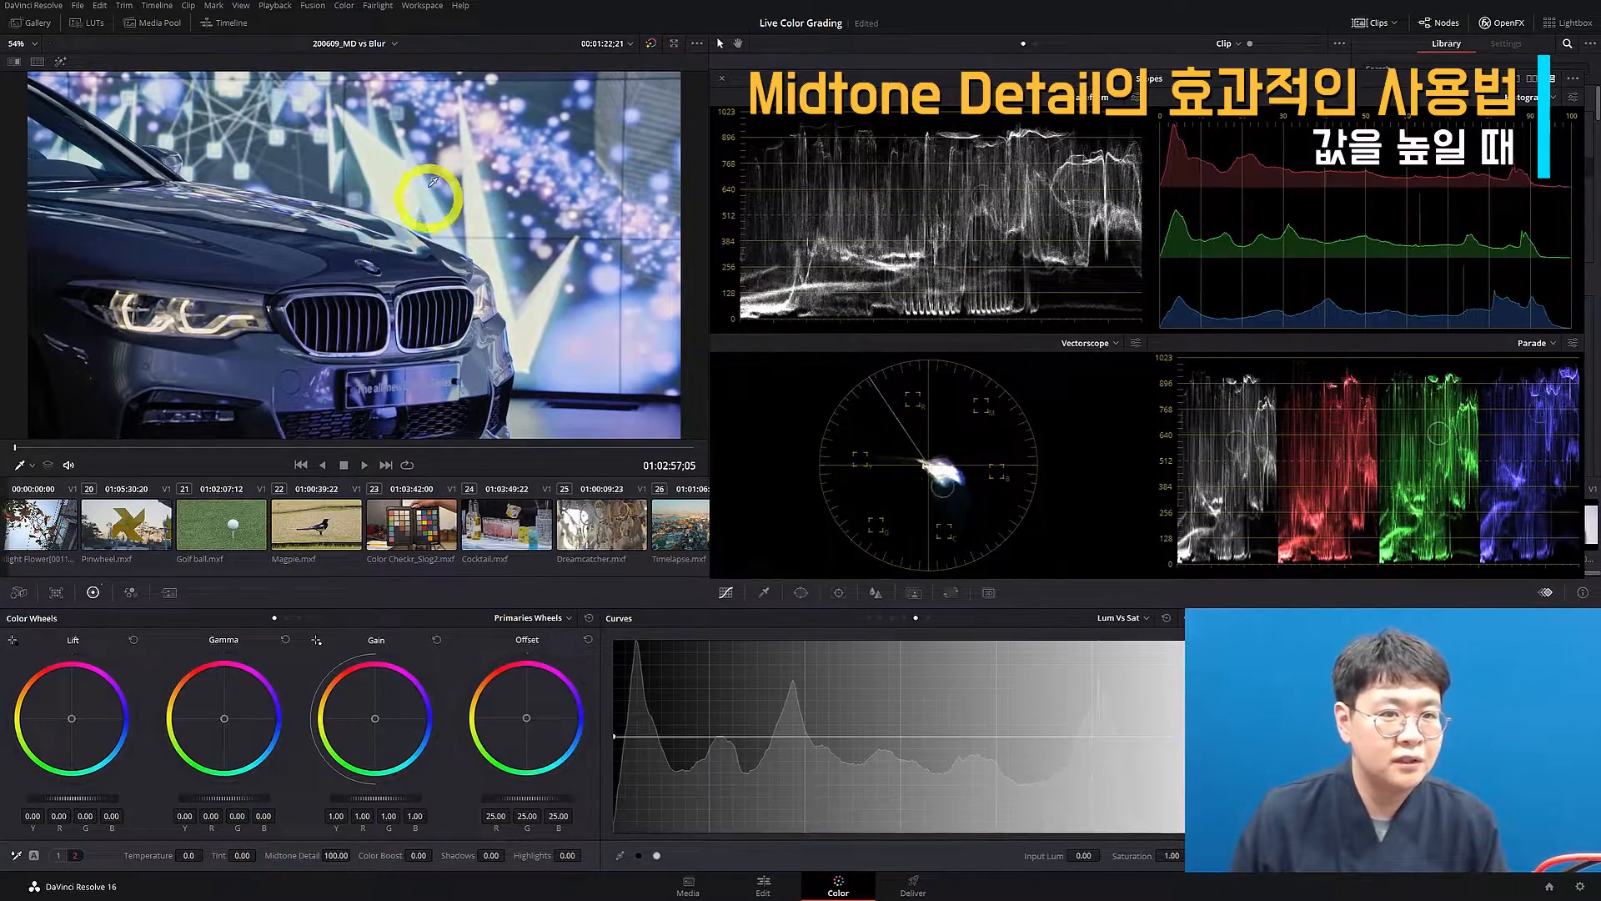
Step: Add a circular window over the car's front and stretch it into a wide ellipse with softness 7.39
left_click(800, 592)
left_click(627, 710)
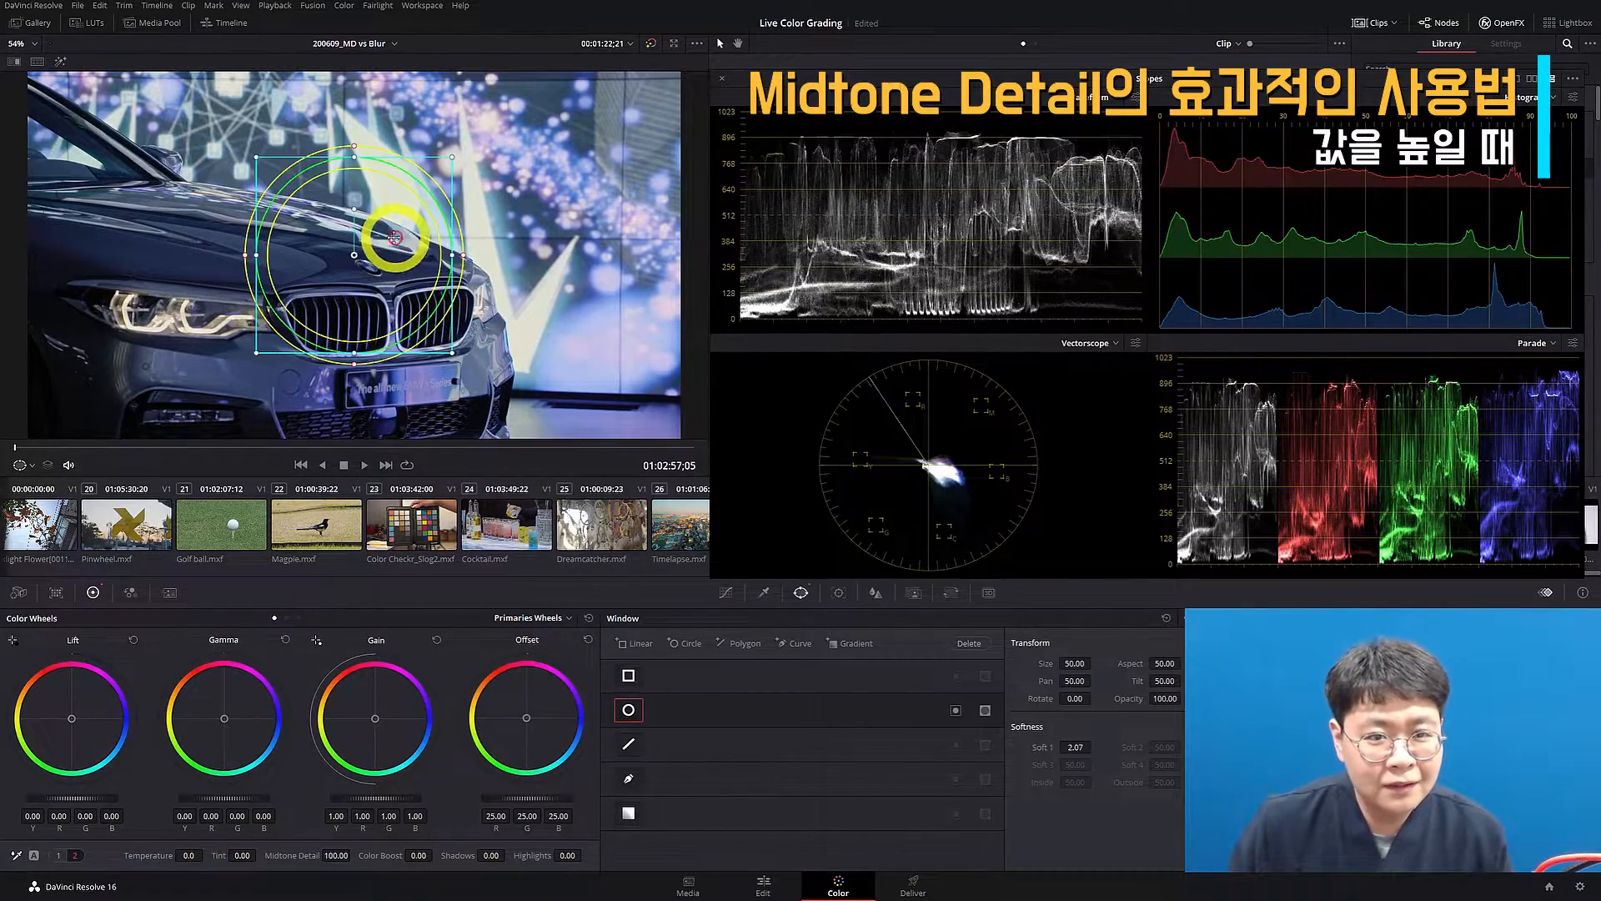
left_click_drag(401, 243, 346, 317)
left_click_drag(446, 343, 374, 353)
left_click_drag(297, 224, 297, 203)
mouse_move(296, 327)
left_mouse_down()
mouse_move(272, 320)
mouse_move(289, 321)
left_mouse_up()
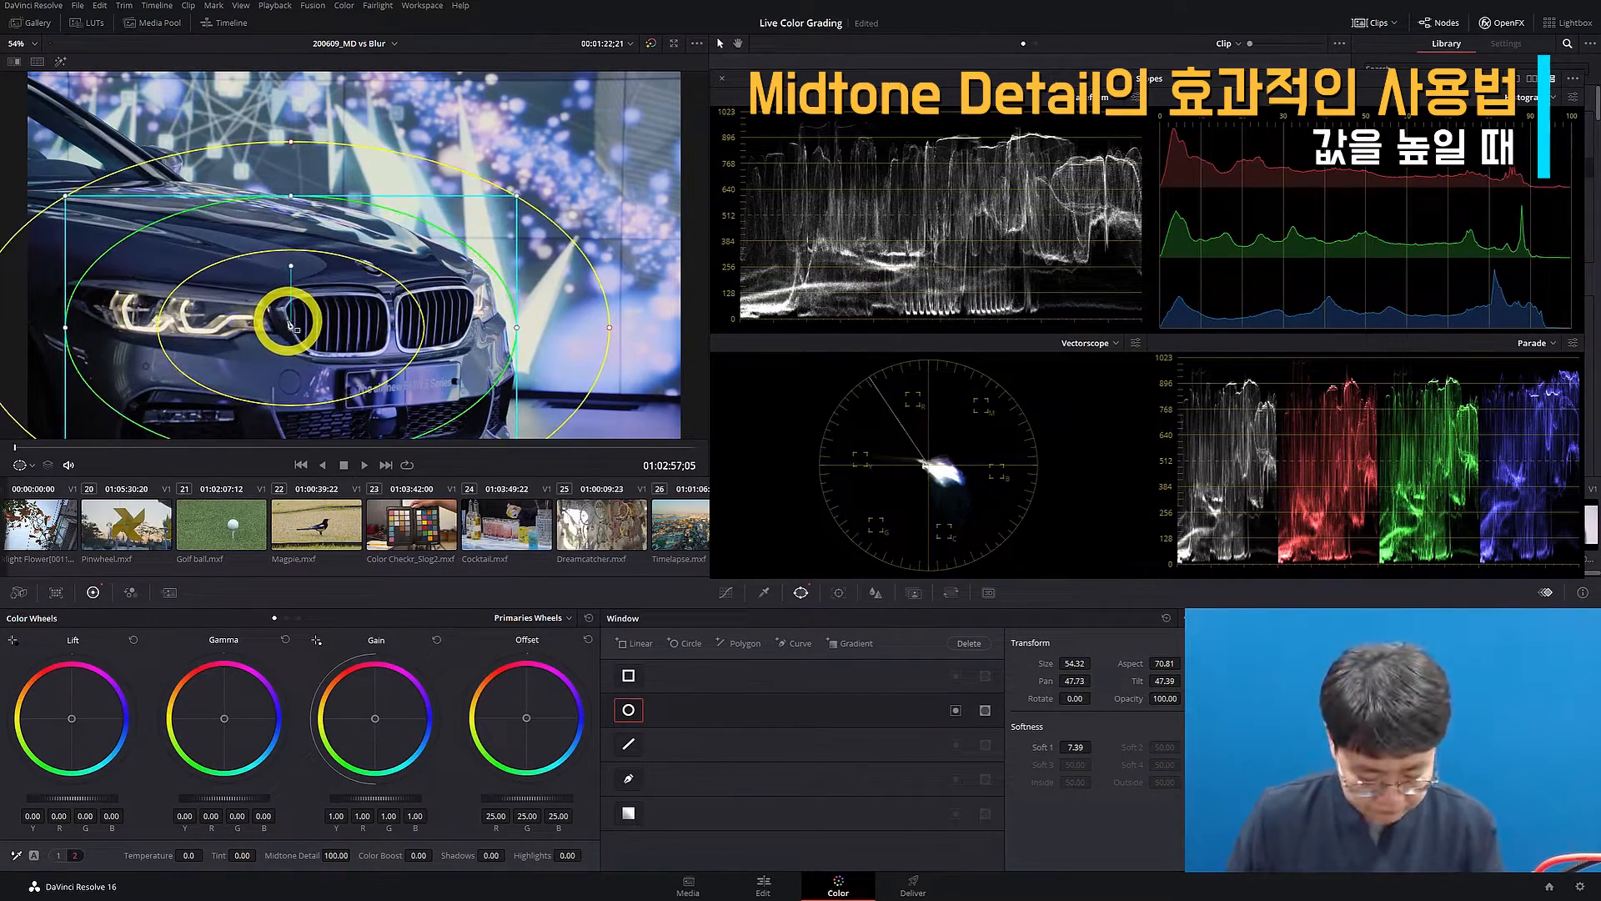
Step: Refine the elliptical window in the highlight view to size 56.55, aspect 66.85 and rotation 8.39, following the car's hood
key("shift+h")
left_click_drag(294, 203, 296, 189)
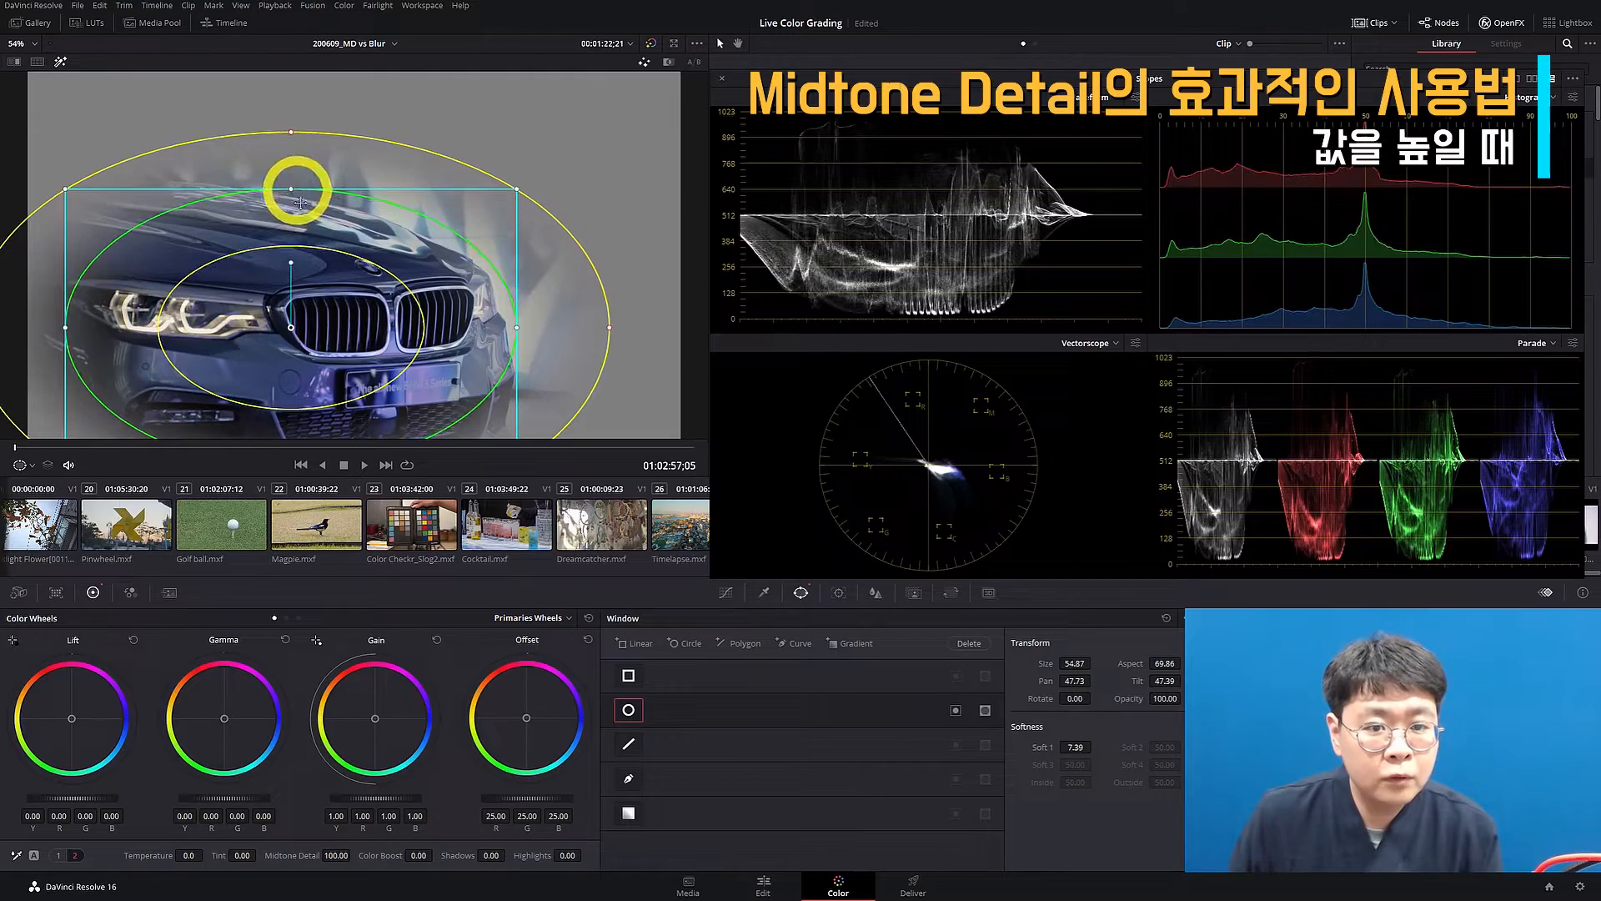
left_click_drag(301, 323, 297, 333)
left_click_drag(288, 199, 287, 190)
left_click_drag(288, 267, 300, 264)
left_click_drag(272, 340, 285, 334)
key("shift+h")
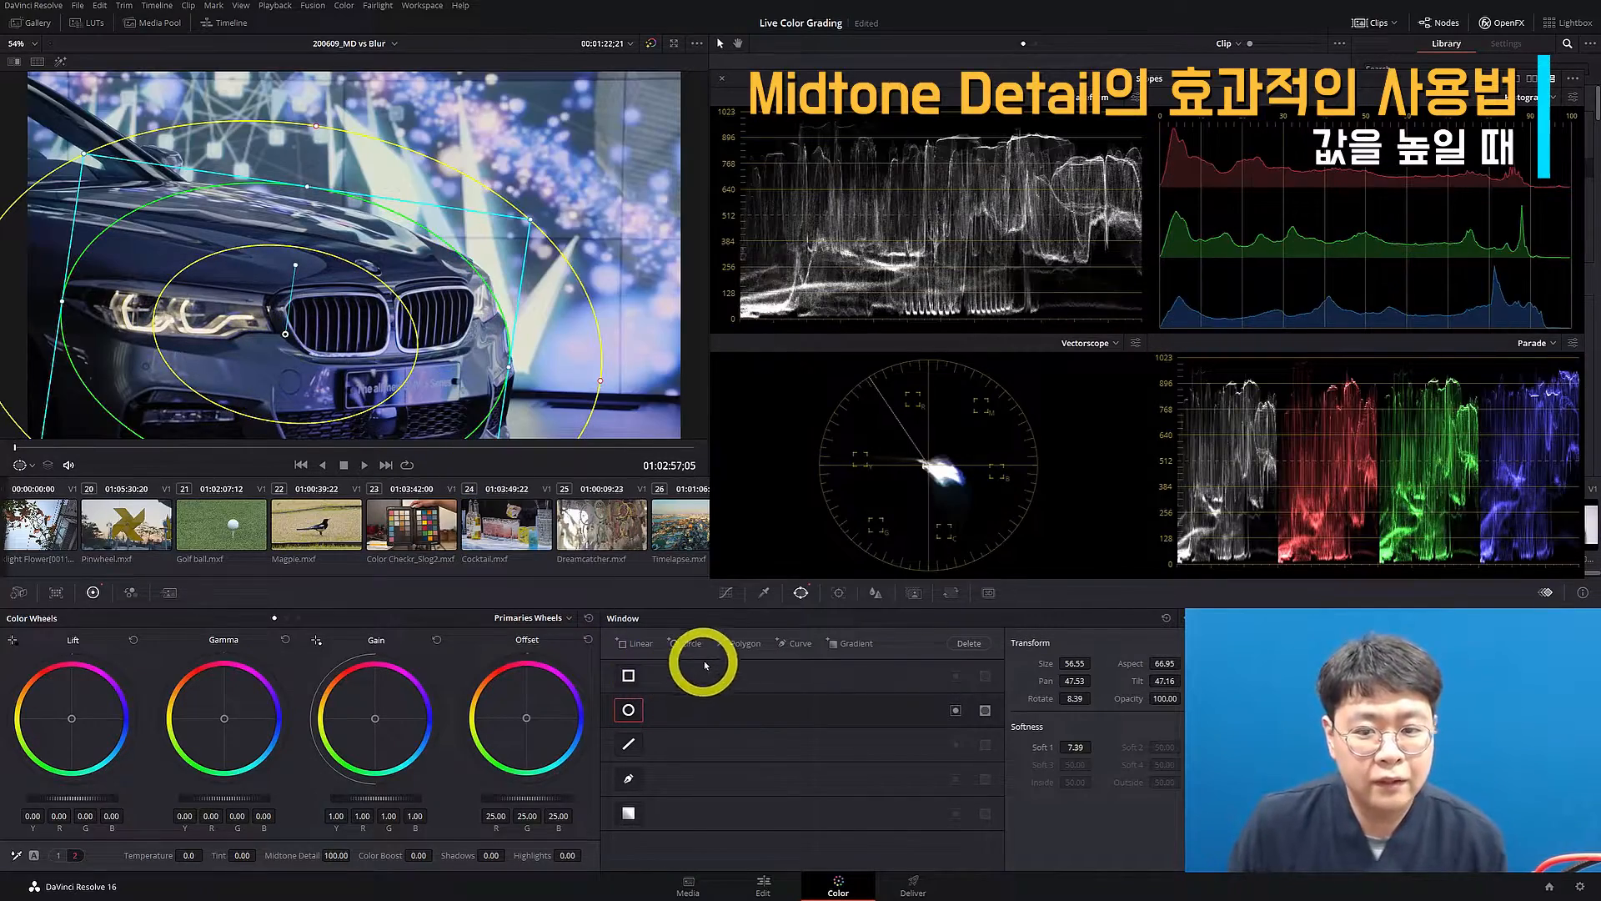
left_click(725, 592)
Step: Compare the car's front grille and headlights with the Midtone Detail node switched on and off
key("ctrl+d")
key("ctrl+d")
key("ctrl+d")
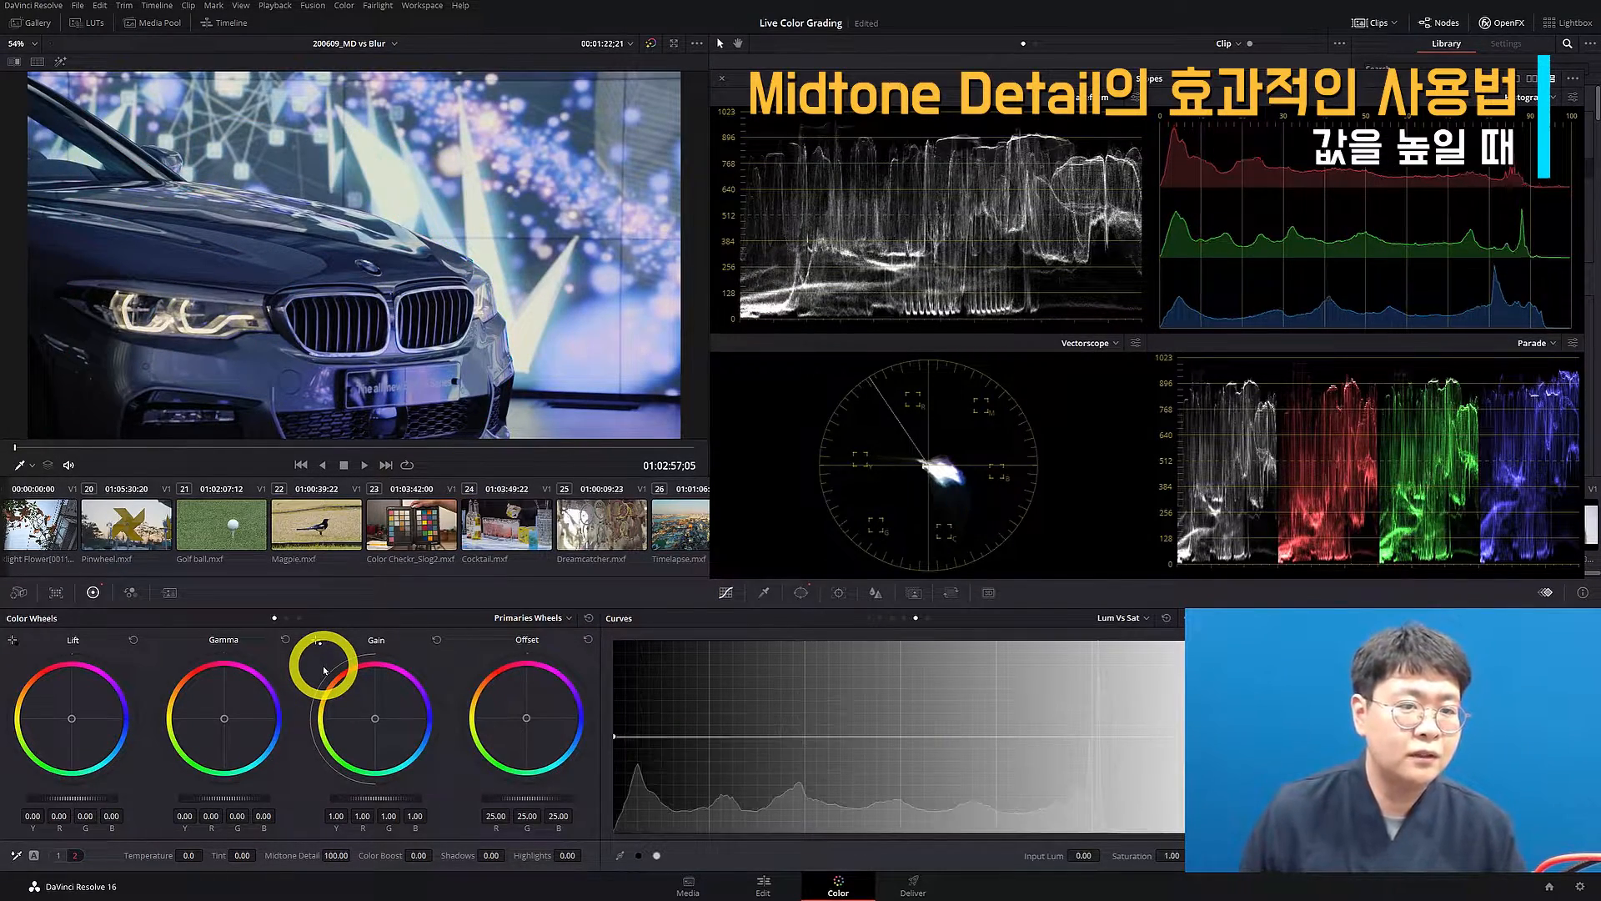
key("ctrl+d")
key("ctrl+d")
key("ctrl+d")
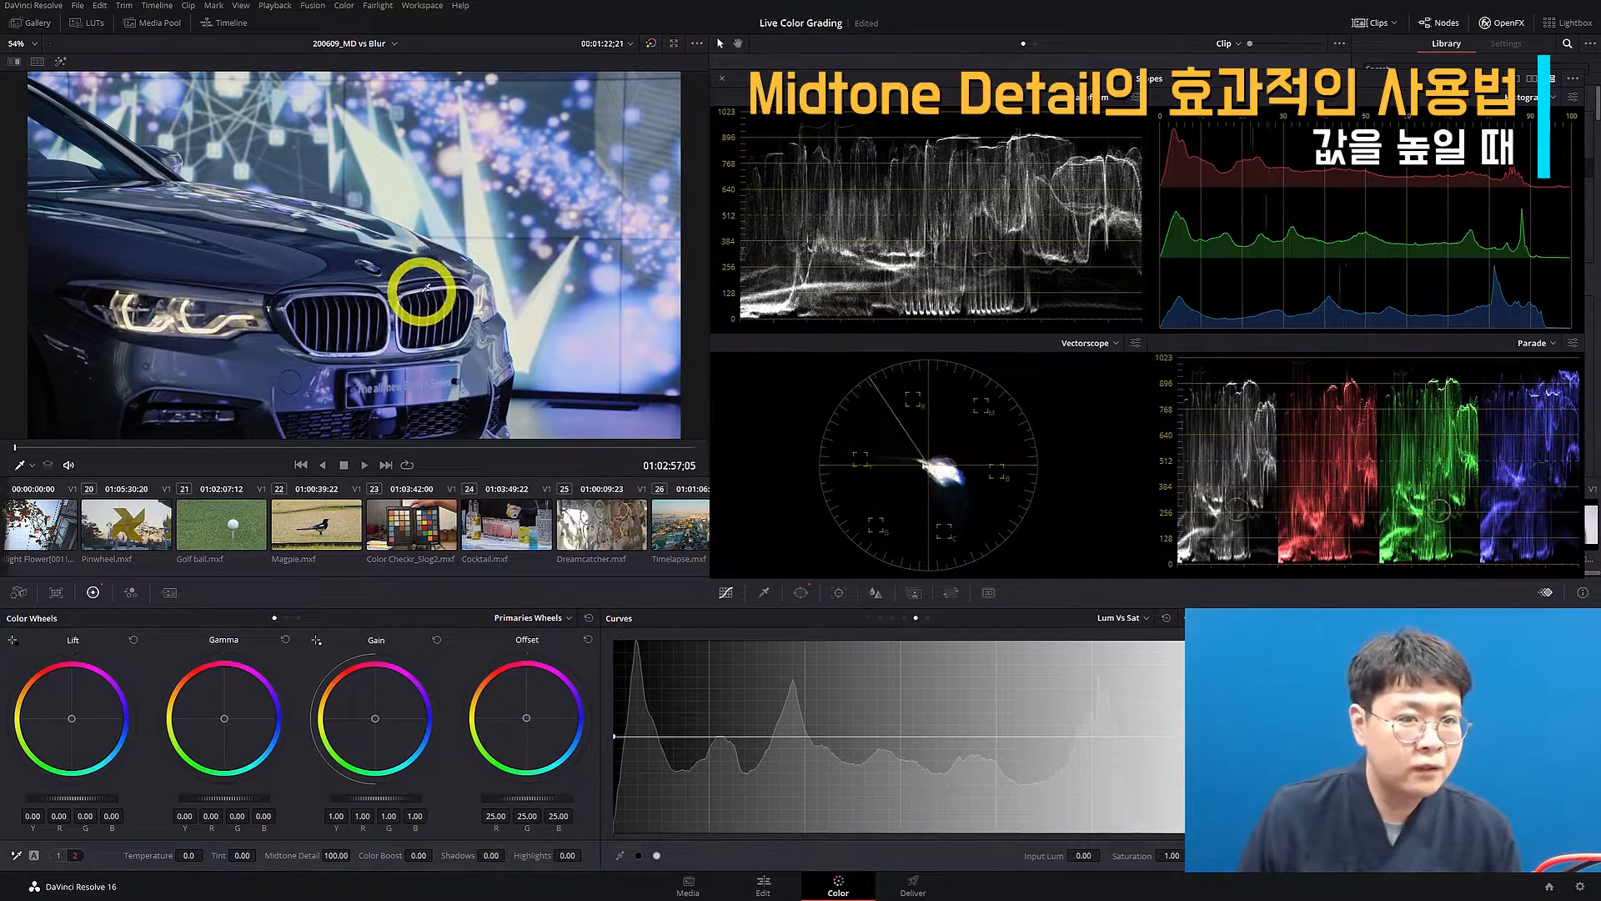
key("ctrl+d")
key("ctrl+d")
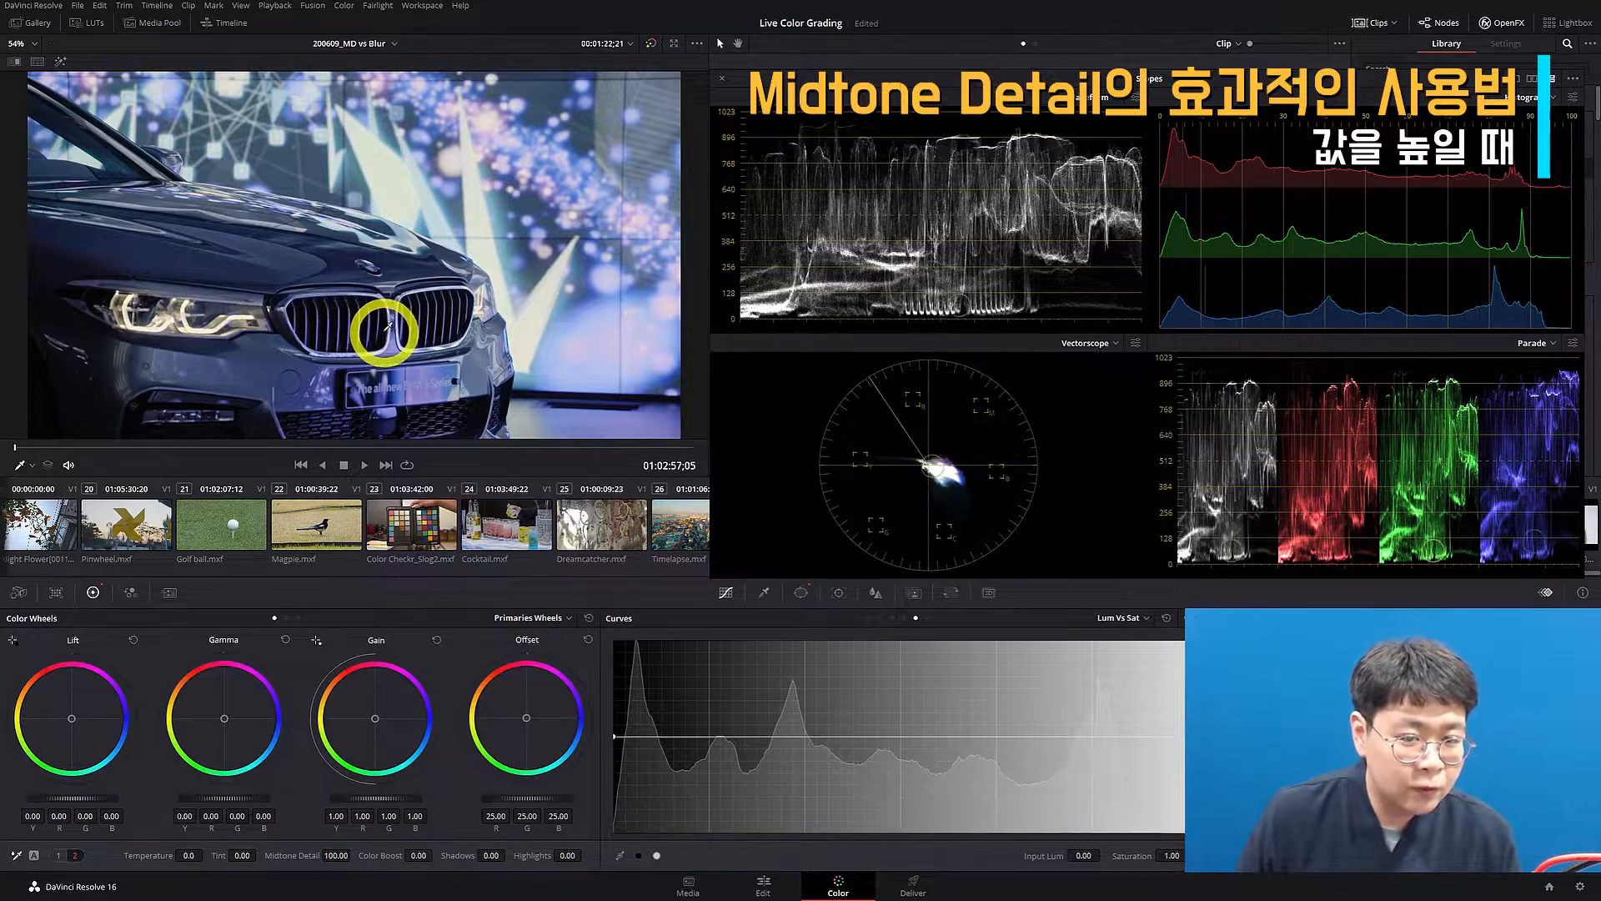
key("ctrl+d")
key("ctrl+d")
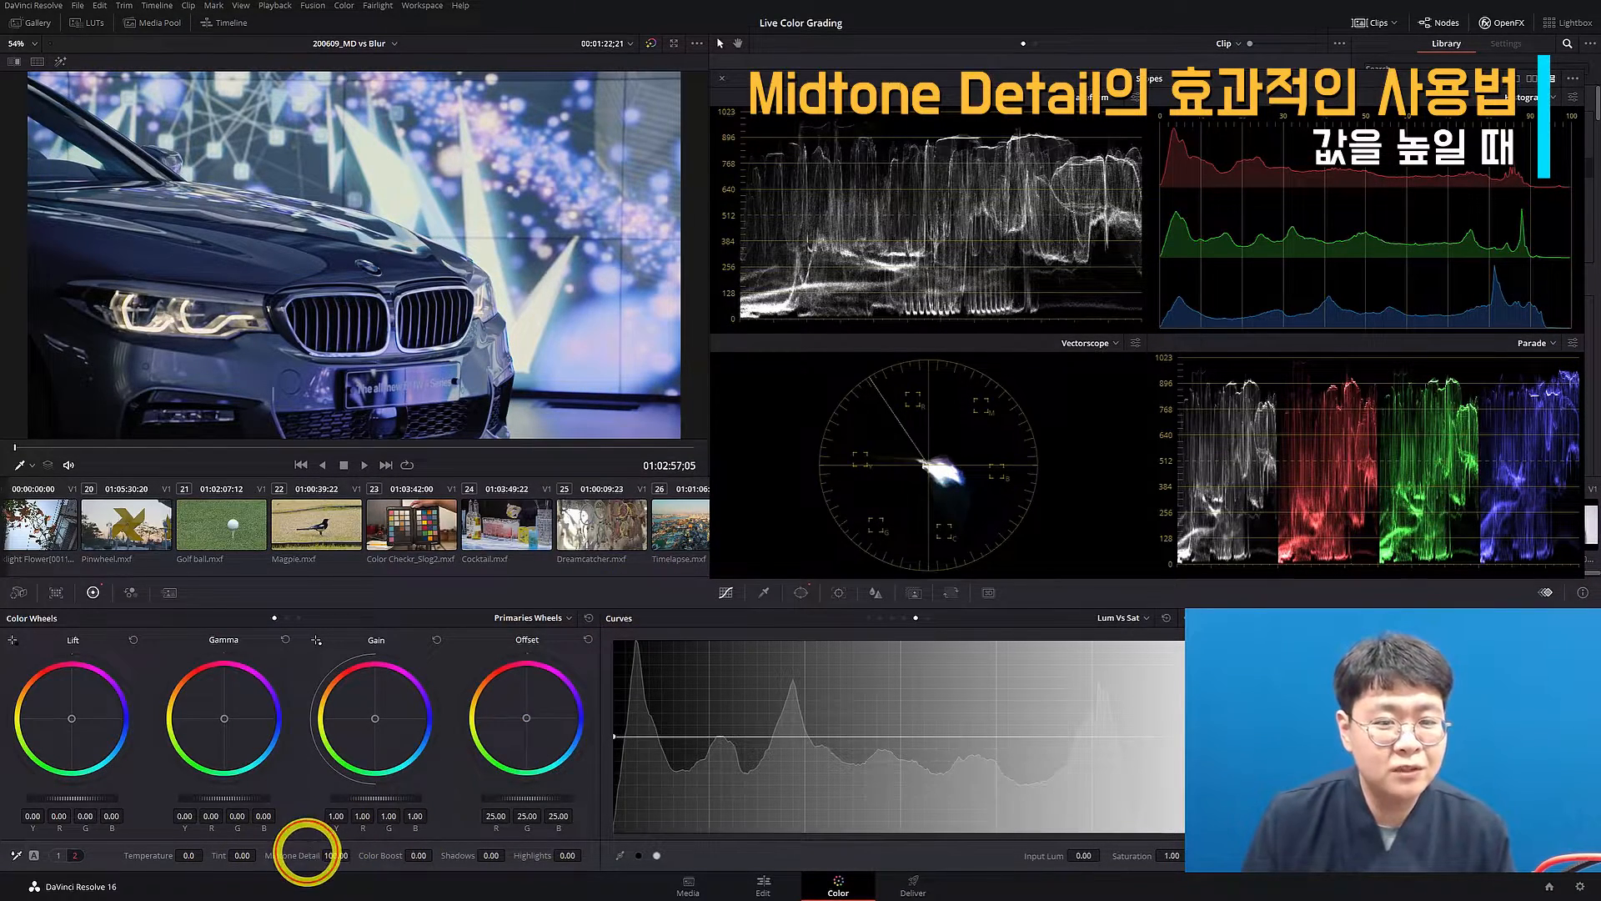
Step: Reset Midtone Detail on the car node and try sharpening with a lower radius before restoring the default
double_click(306, 852)
left_click(875, 592)
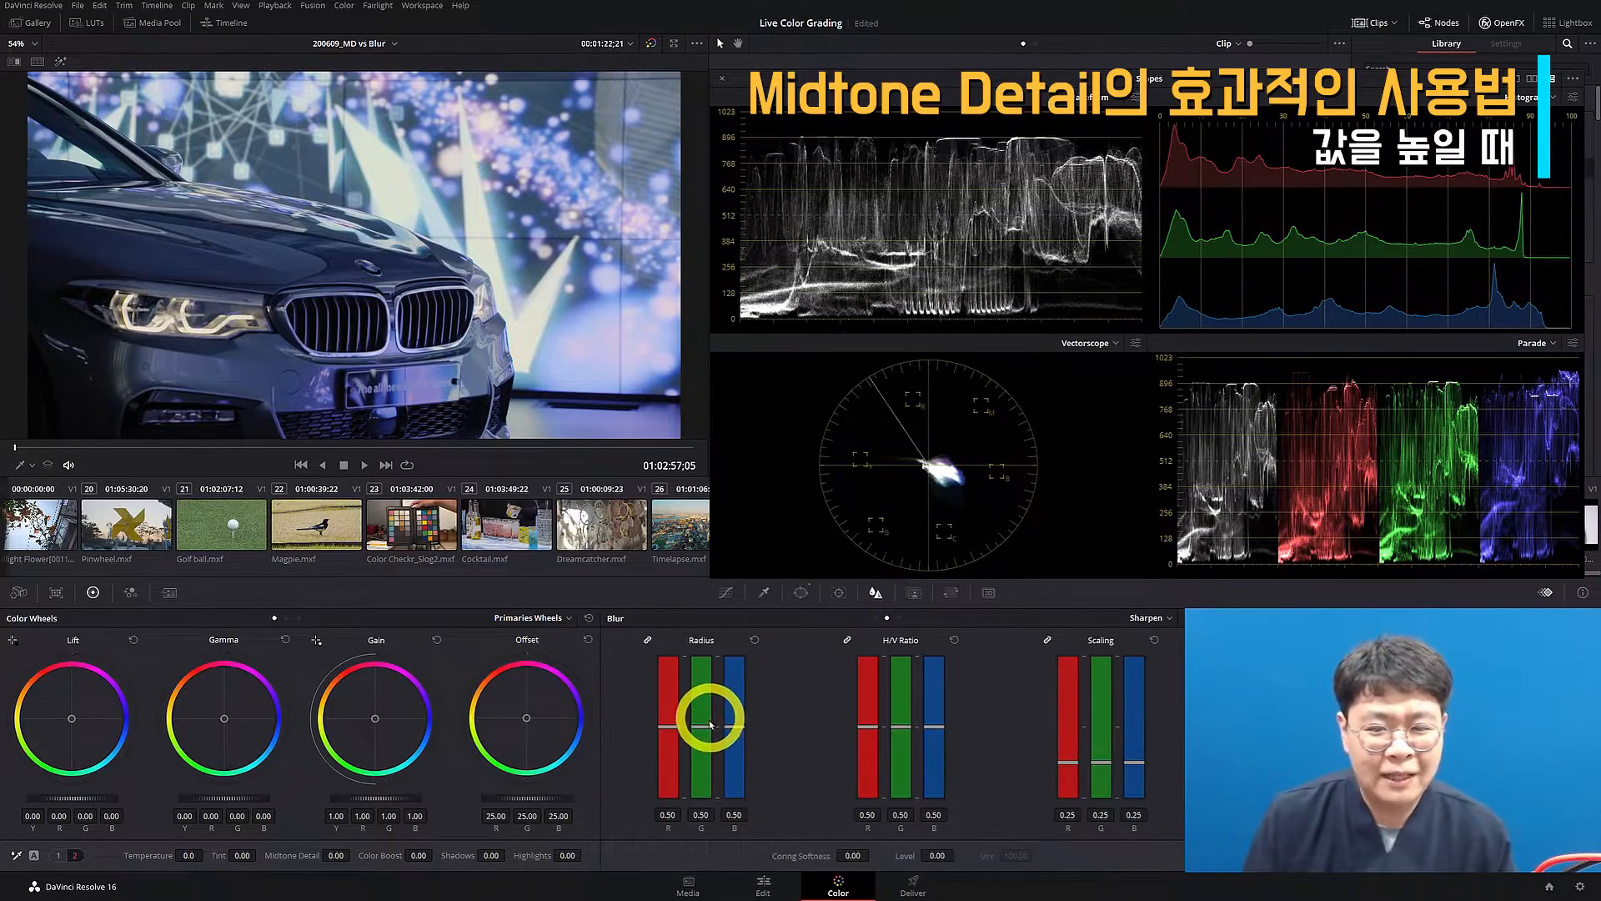
left_click_drag(704, 722, 703, 731)
left_click(755, 640)
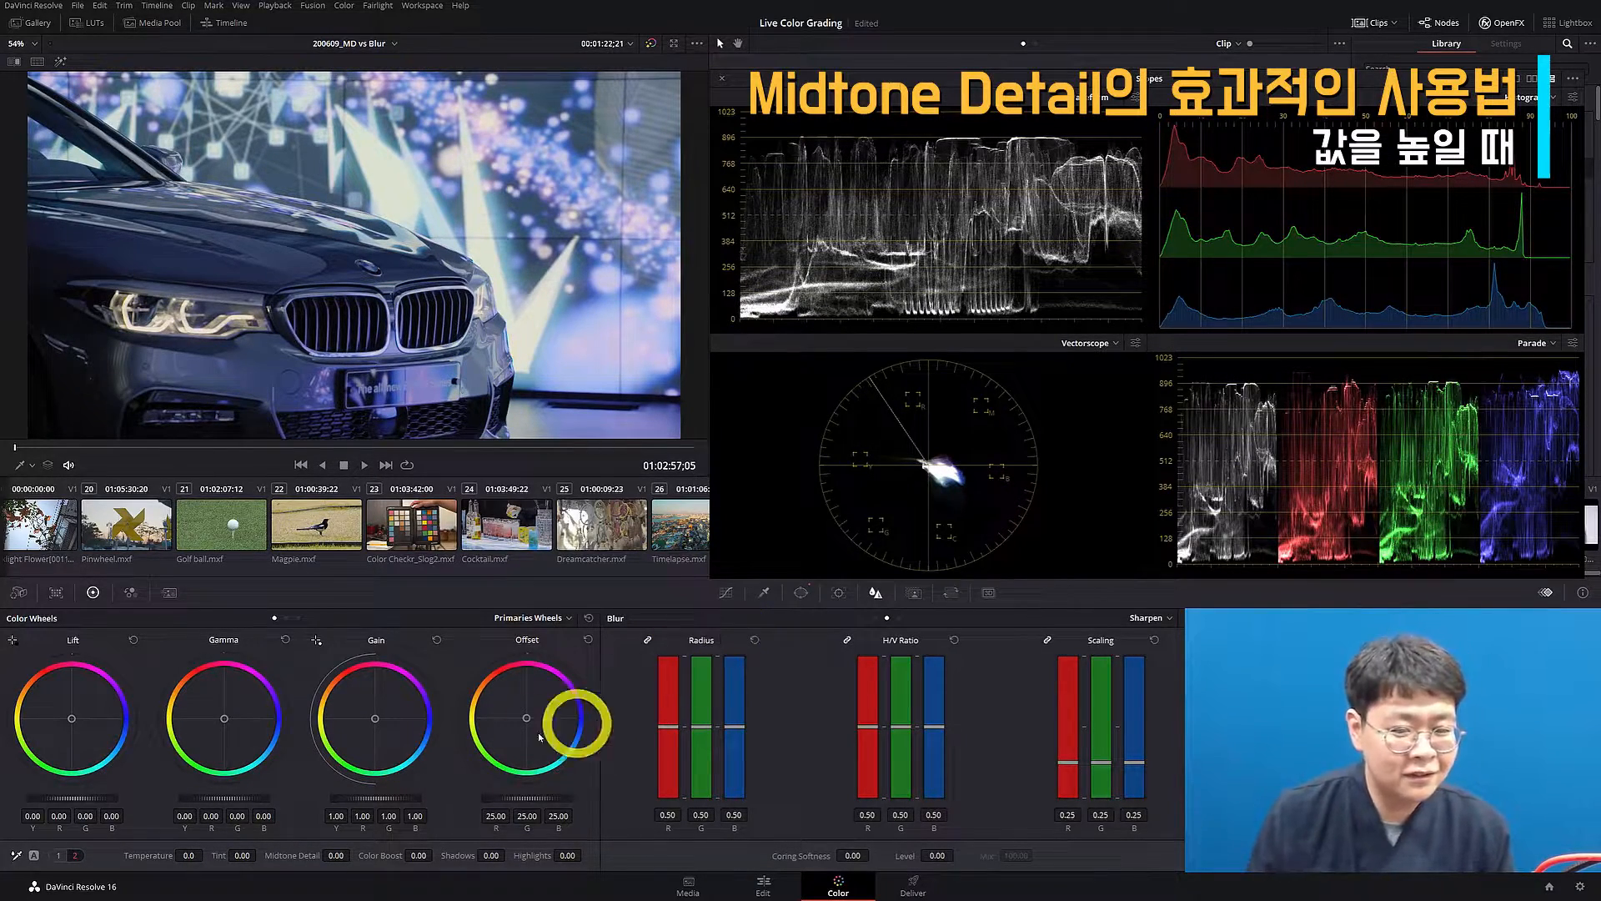
Step: Raise Midtone Detail to 100 on the car clip's node
left_click_drag(342, 856, 758, 874)
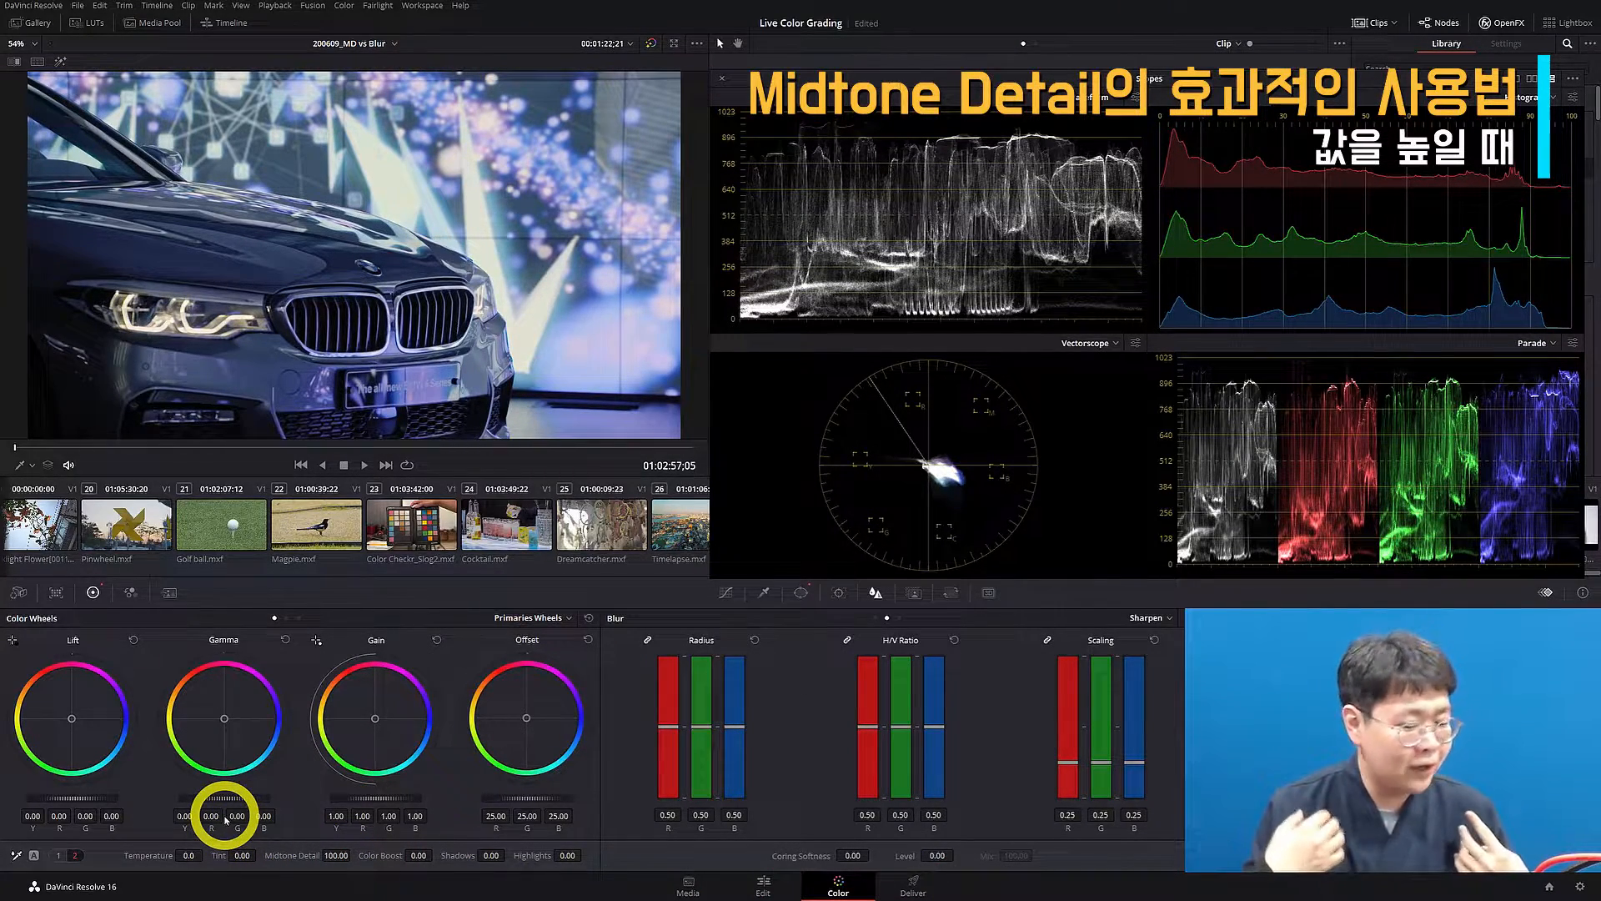
Step: Open the first clip of the woman beside the color chart with the video scopes shown, and frame her face closely
left_click(1359, 513)
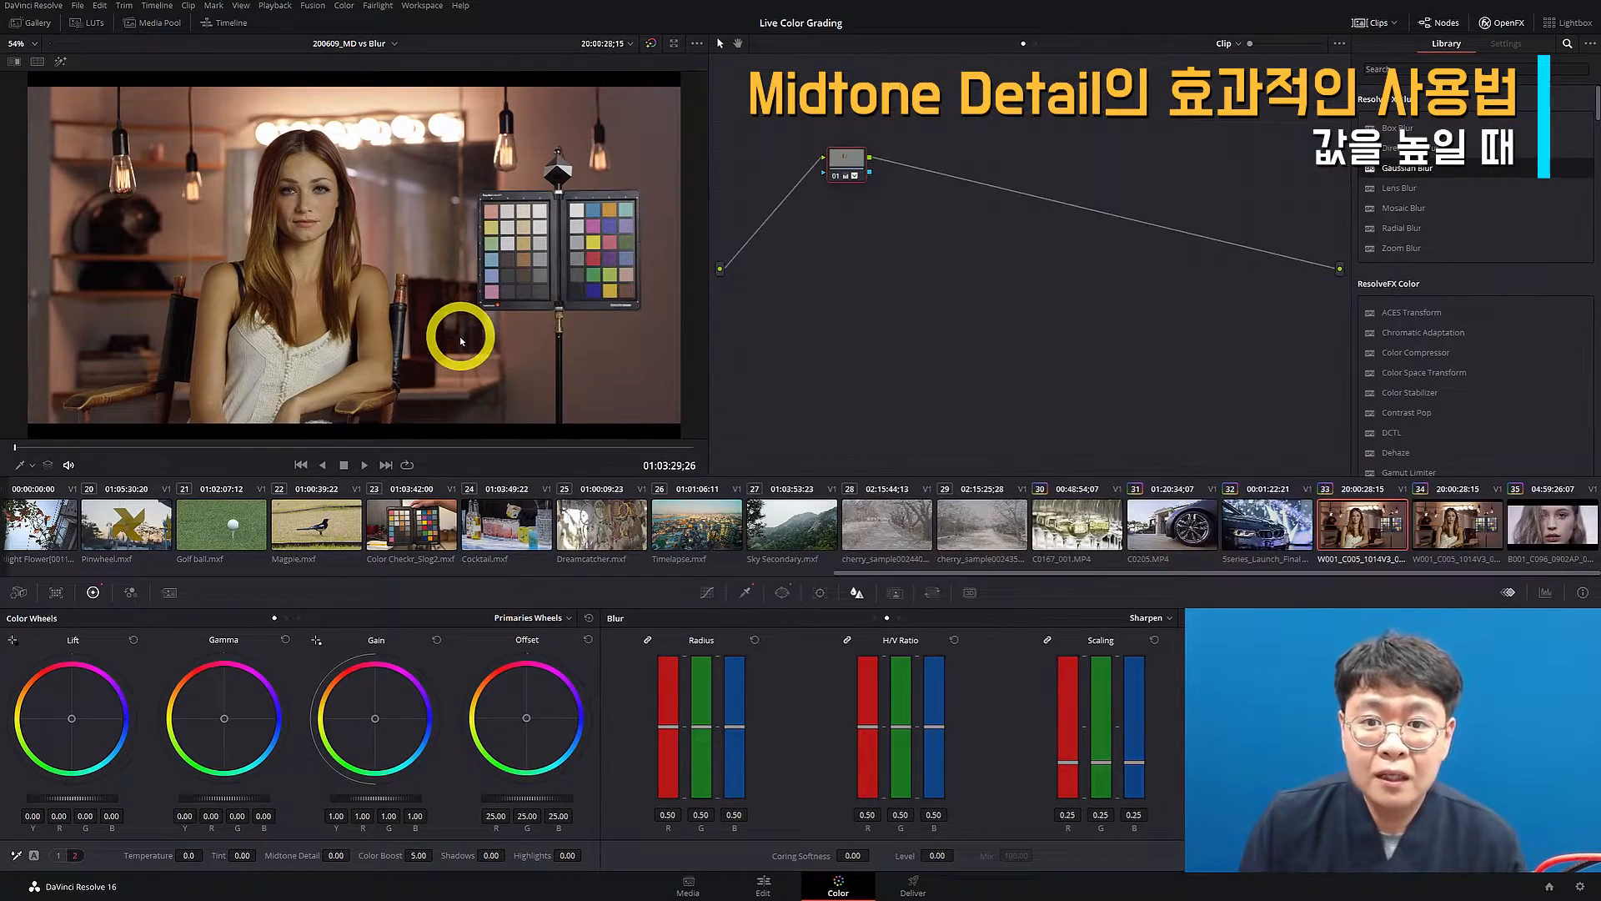
key("ctrl+shift+w")
scroll(418, 286, "up", 5)
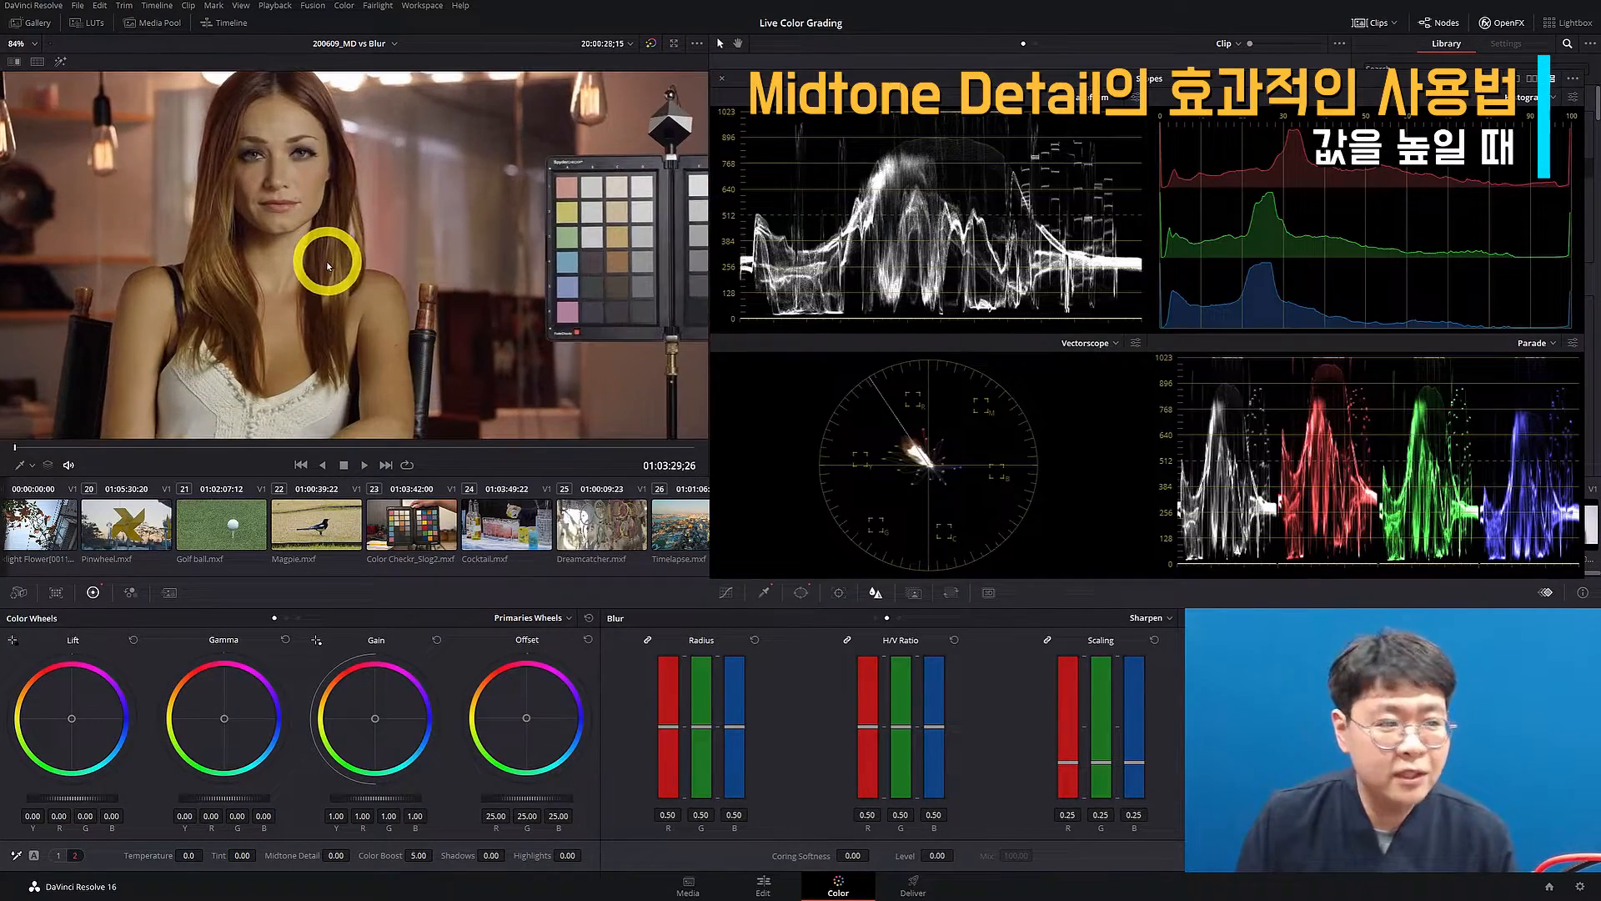
left_click_drag(335, 267, 507, 342)
scroll(501, 320, "up", 3)
key("shift+h")
key("shift+h")
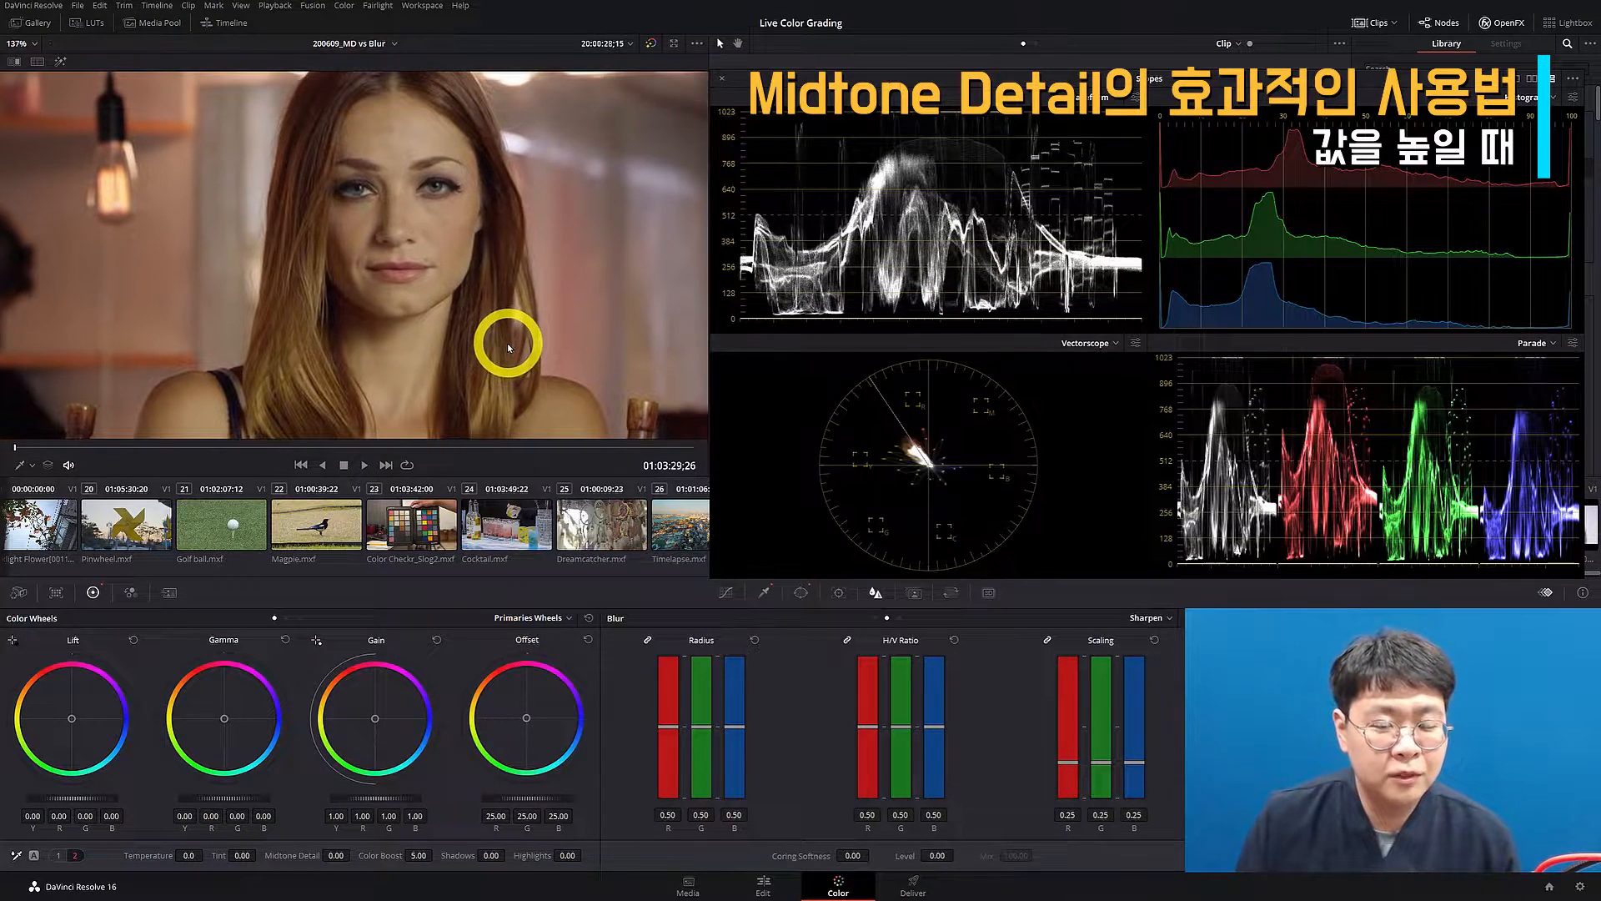
Step: Set Midtone Detail to -100 on the woman's portrait clip
left_click(318, 855)
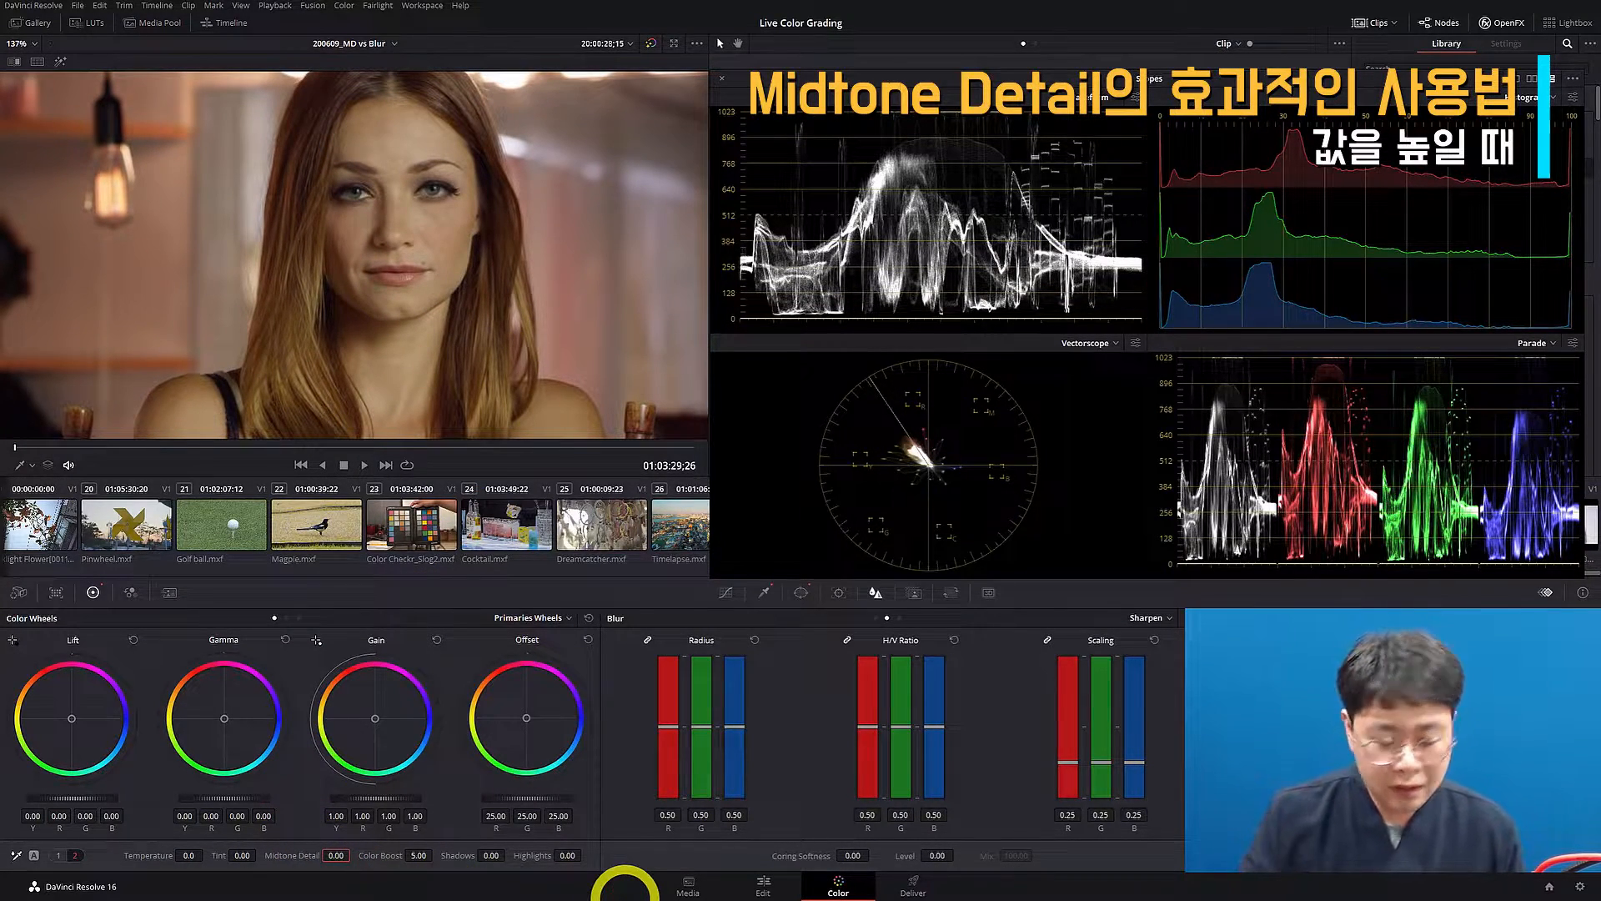
type("-")
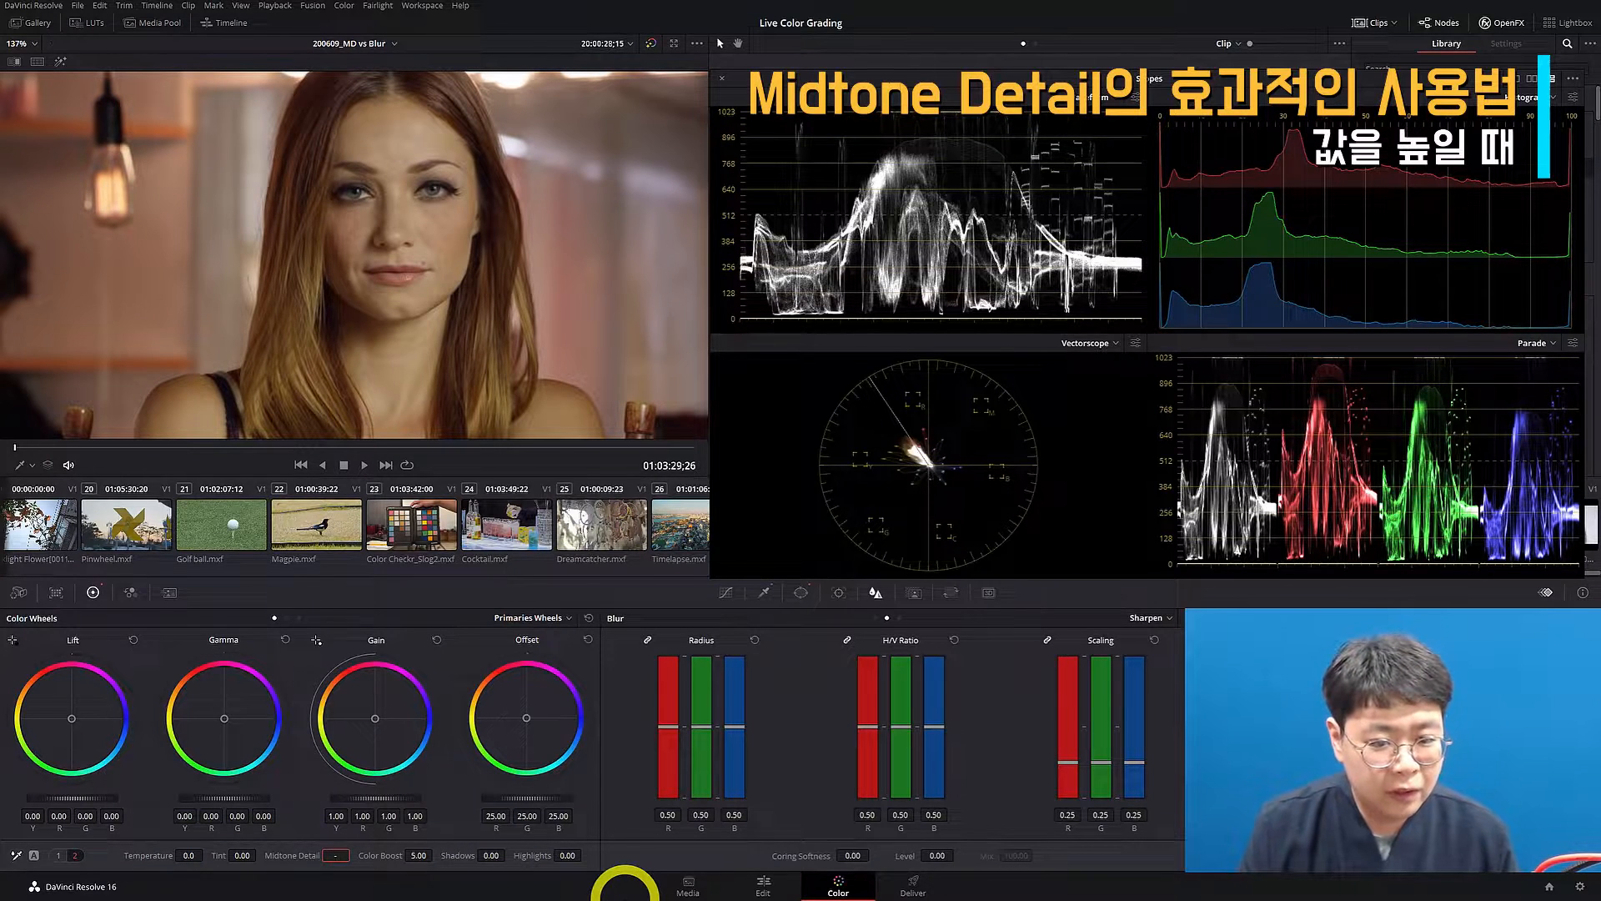
type("100")
key("Return")
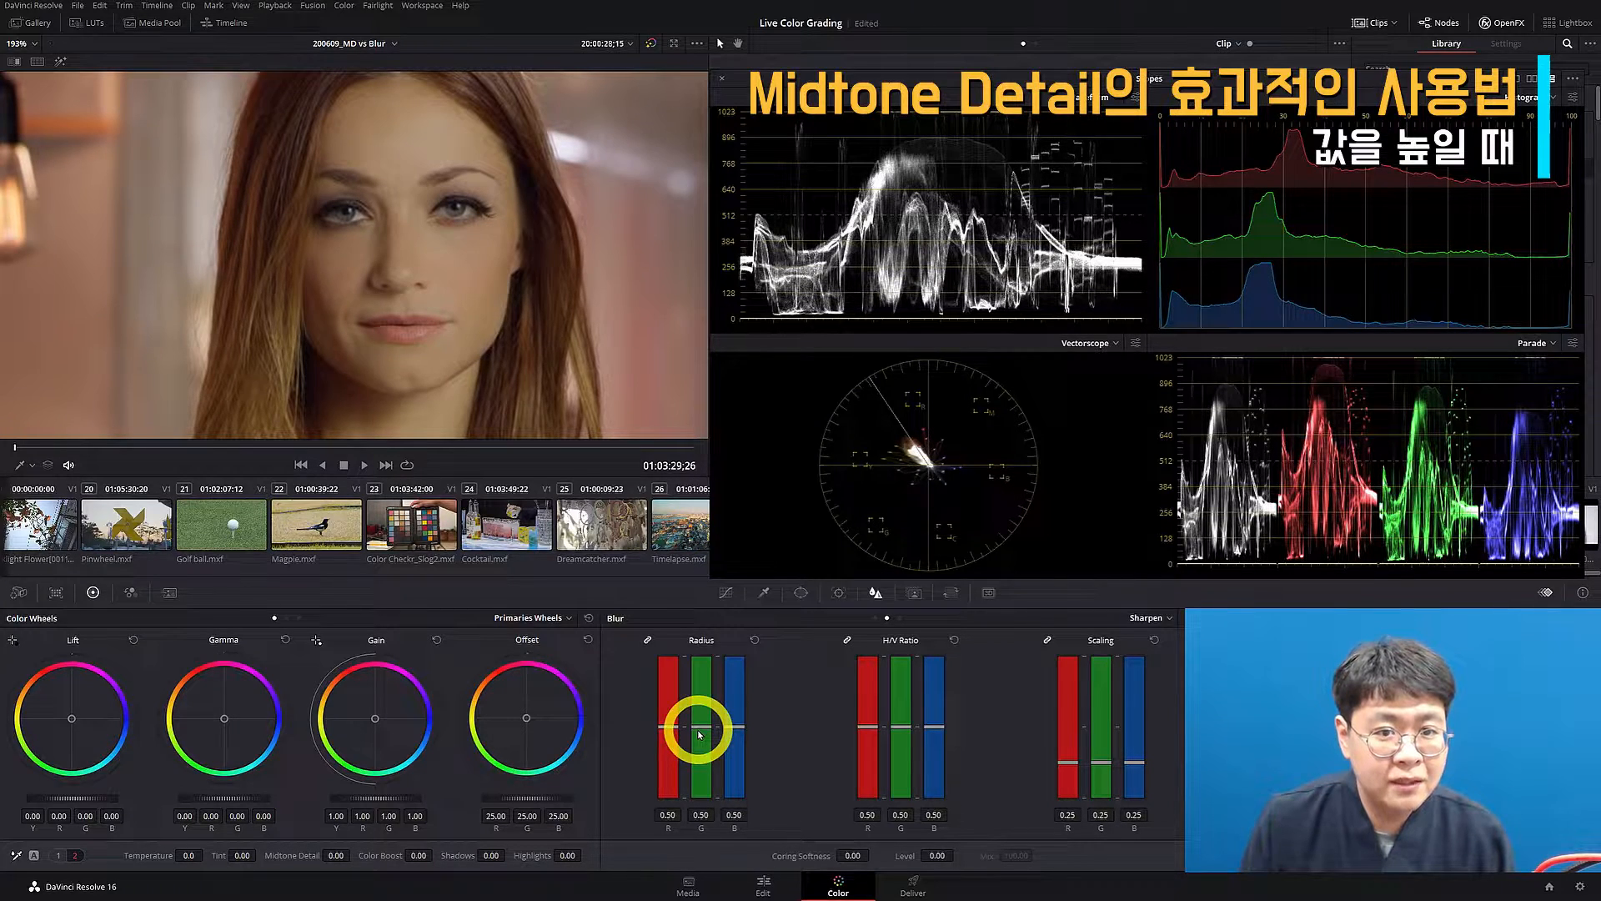
Step: Soften the portrait with radius 0.47 and scaling 0.37, and compare the woman's face with the grade bypassed and restored
left_click_drag(698, 734, 700, 739)
left_click_drag(1100, 740, 1099, 739)
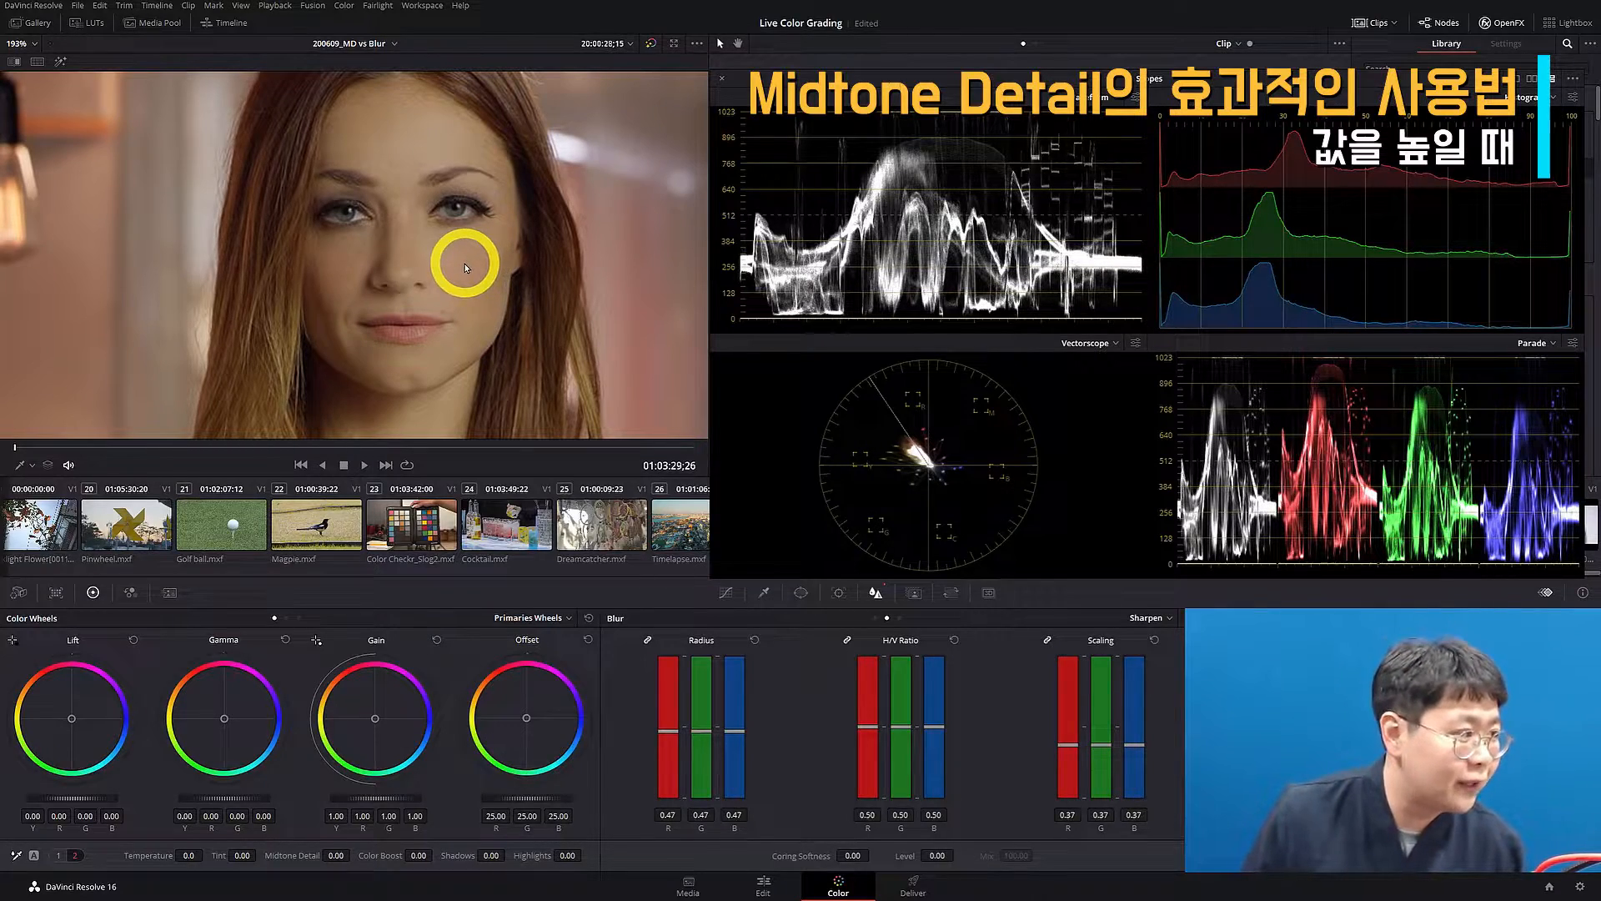
scroll(465, 261, "up", 3)
left_click_drag(442, 317, 437, 326)
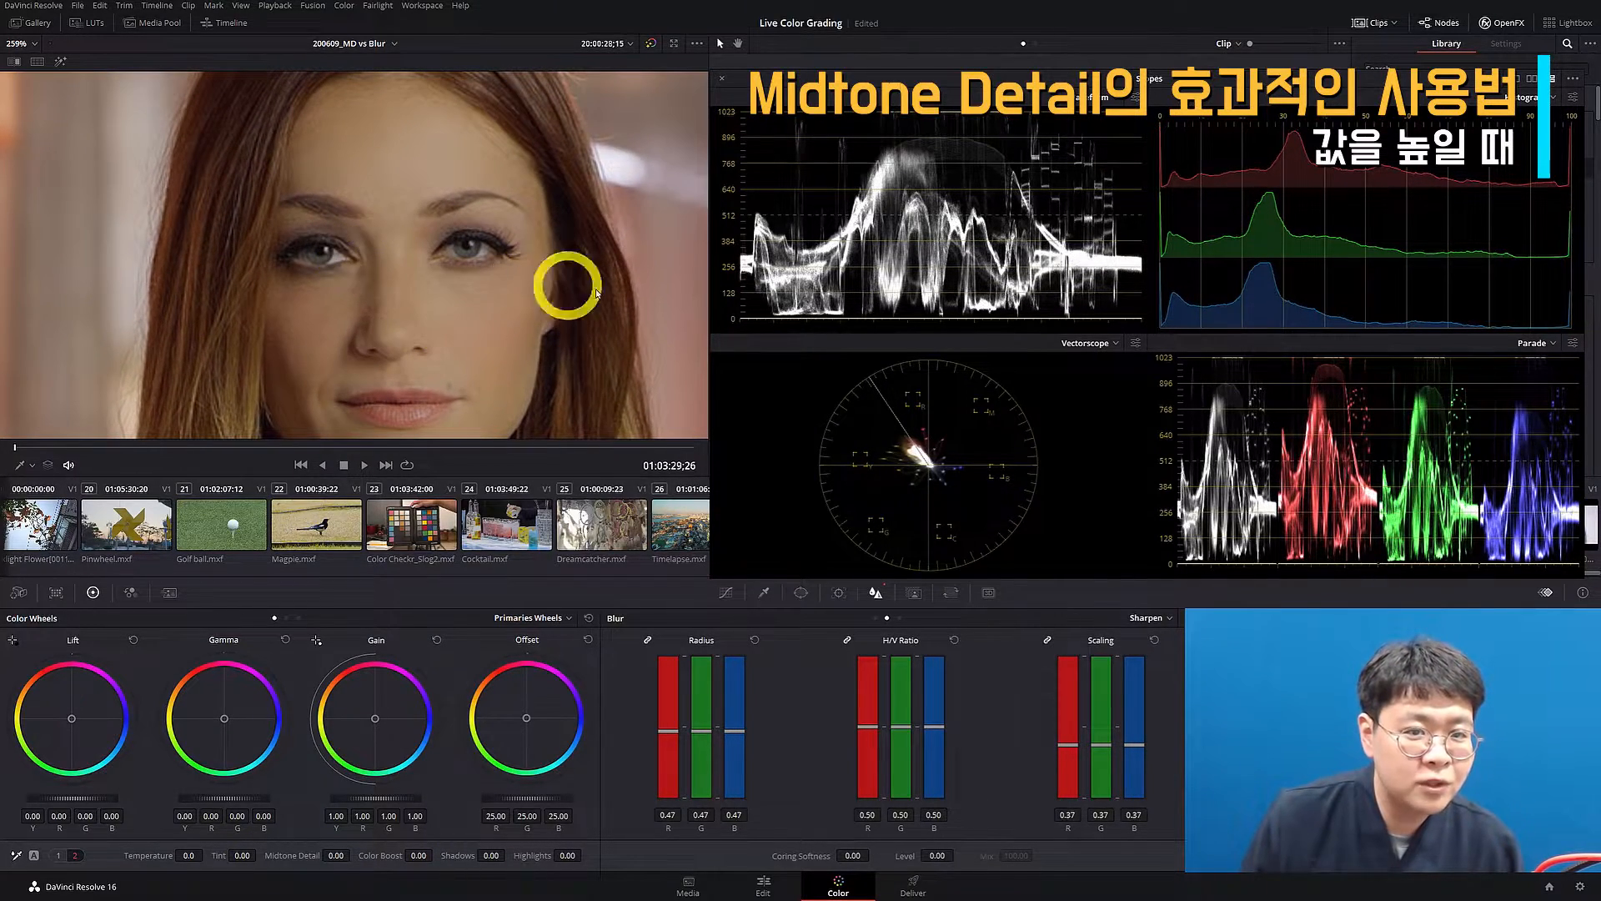
key("shift+d")
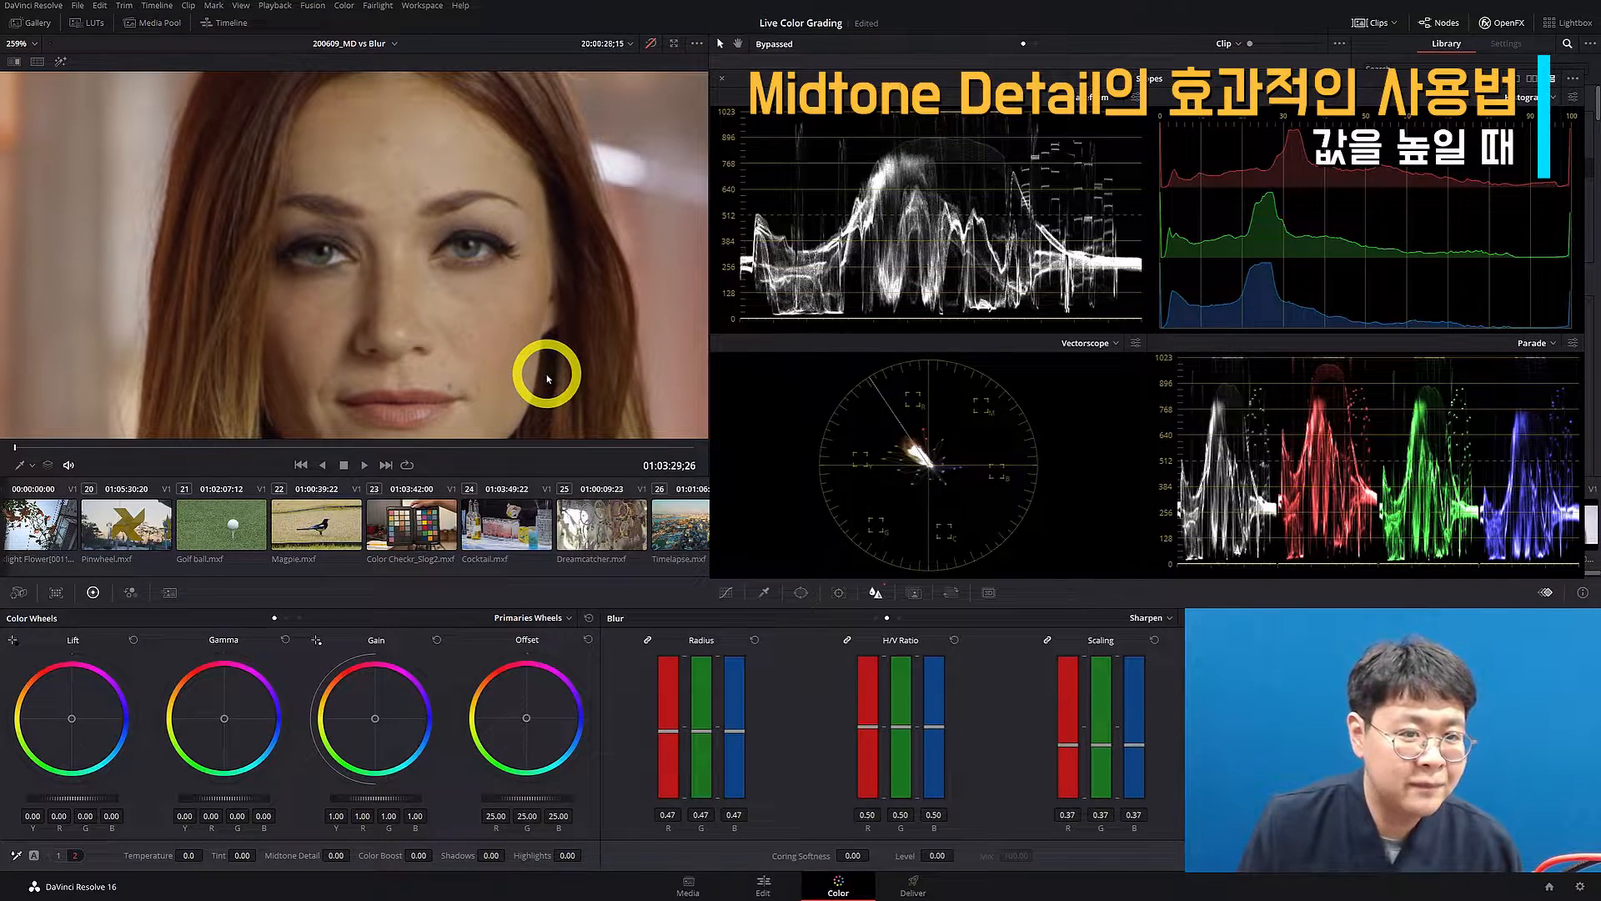
key("shift+d")
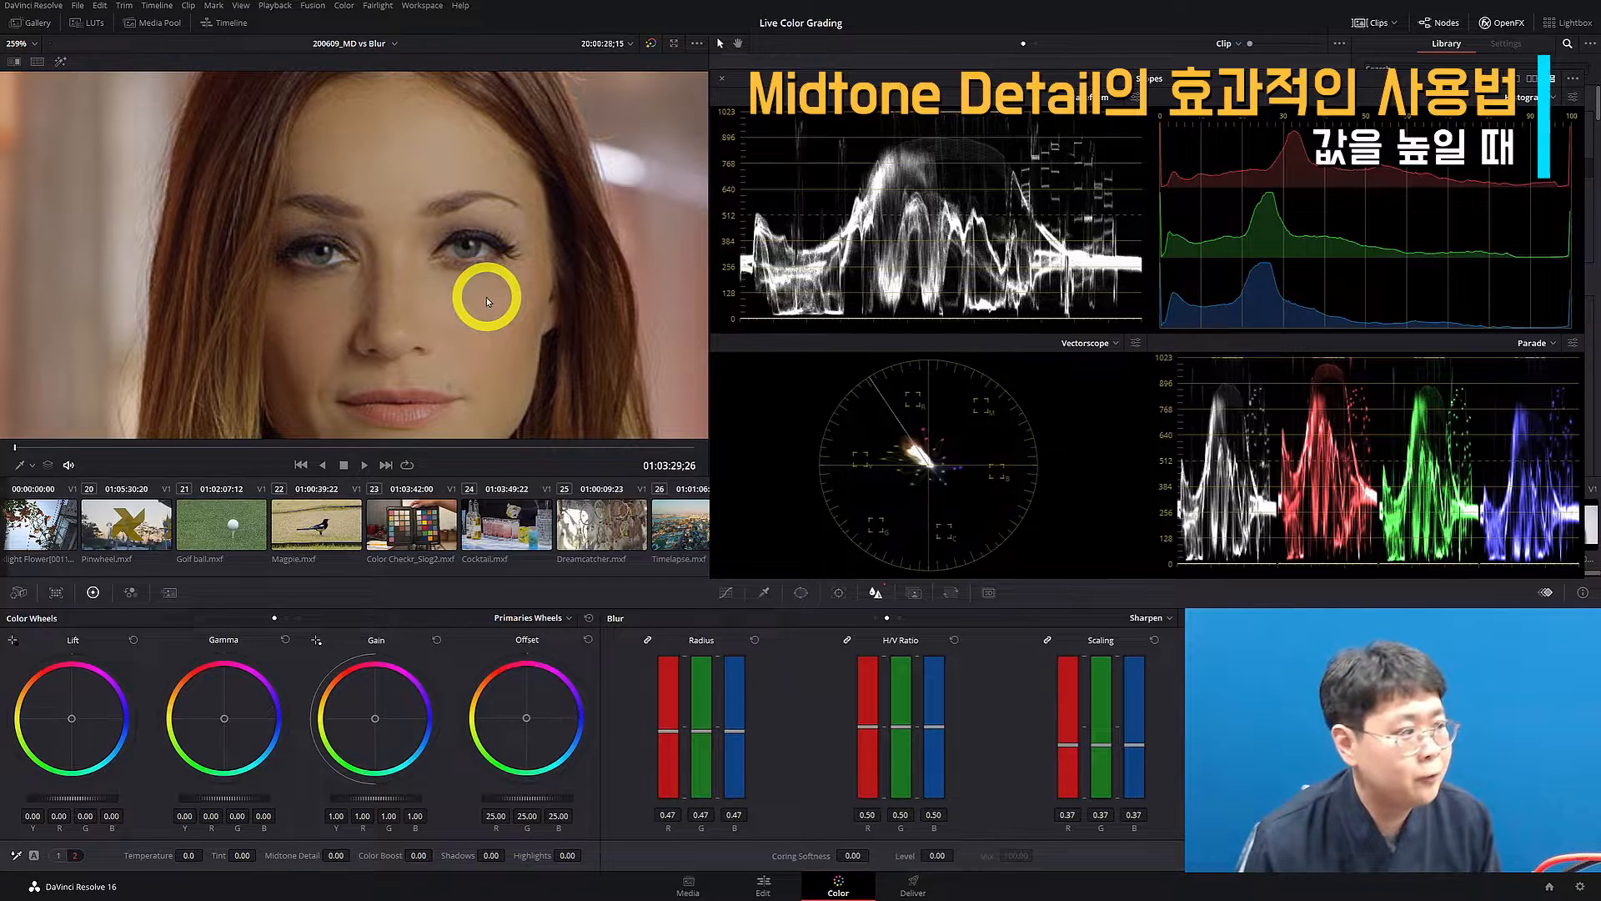
Step: Add a circular window around the woman, shaped into a tall ellipse with size 30.63, aspect 23.85 and softness 6.01, and hide its outline
key("shift+z")
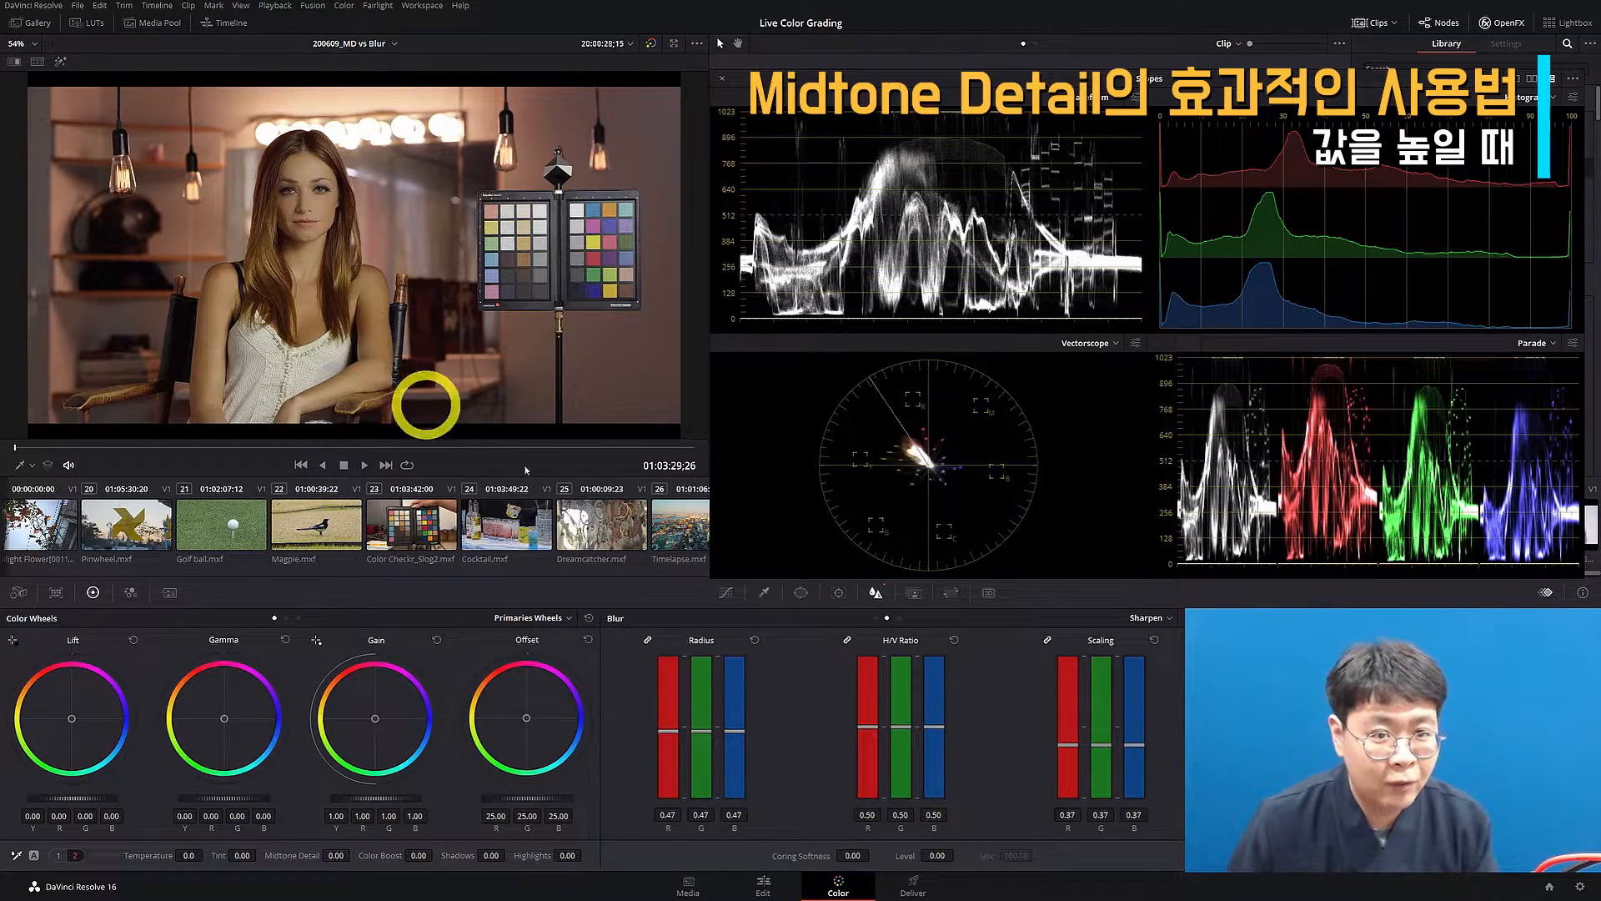
left_click(802, 607)
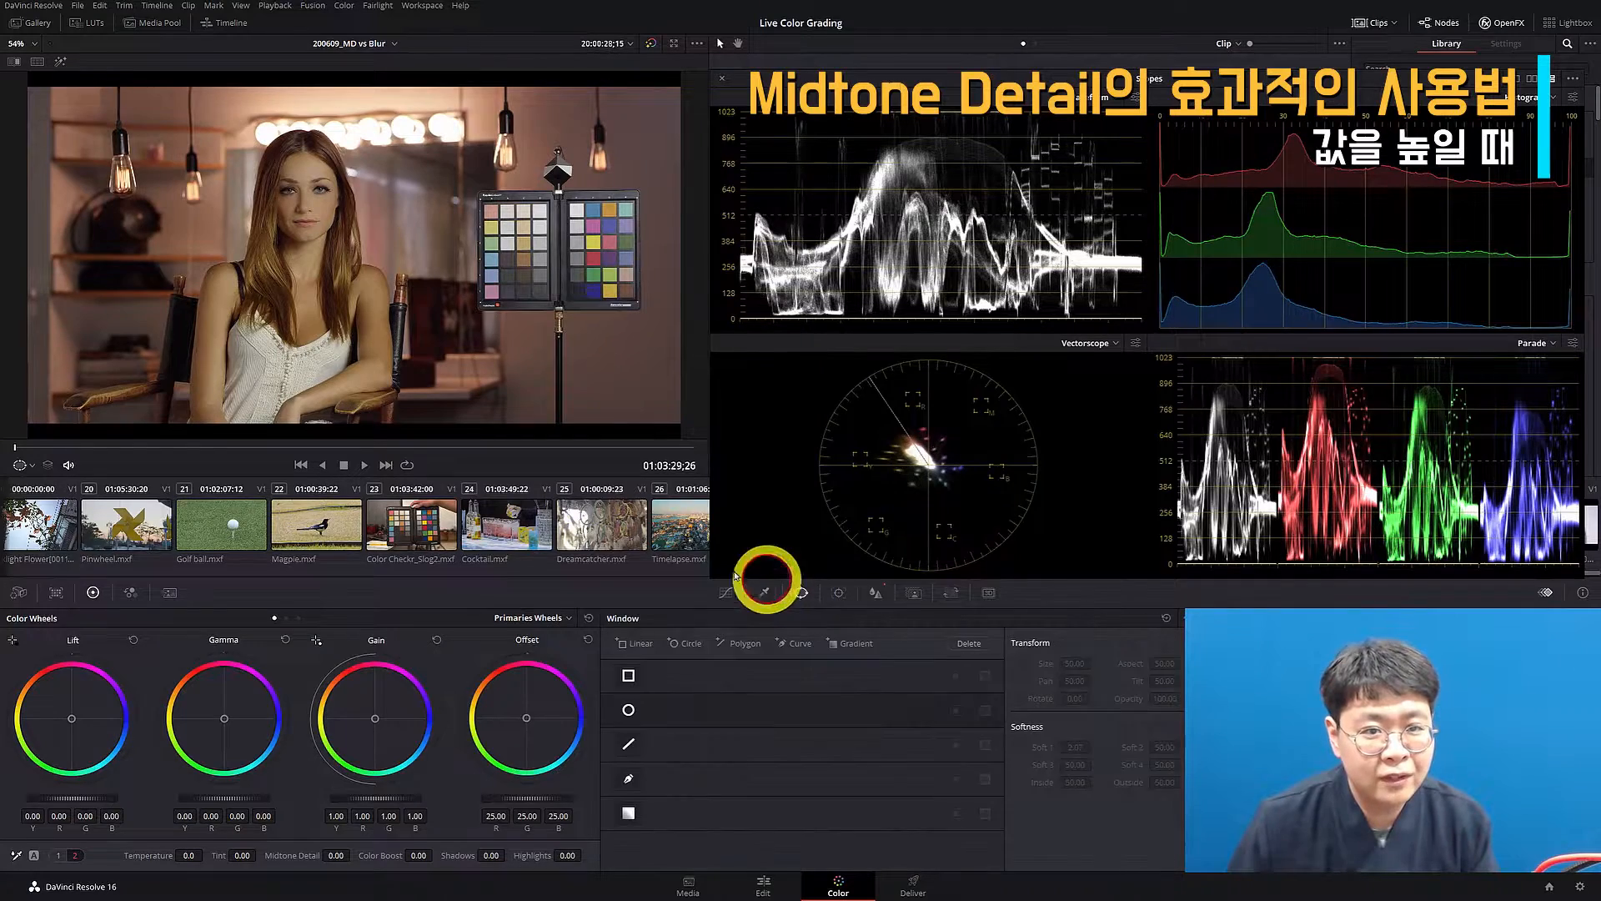
left_click(628, 709)
left_click_drag(357, 222, 299, 208)
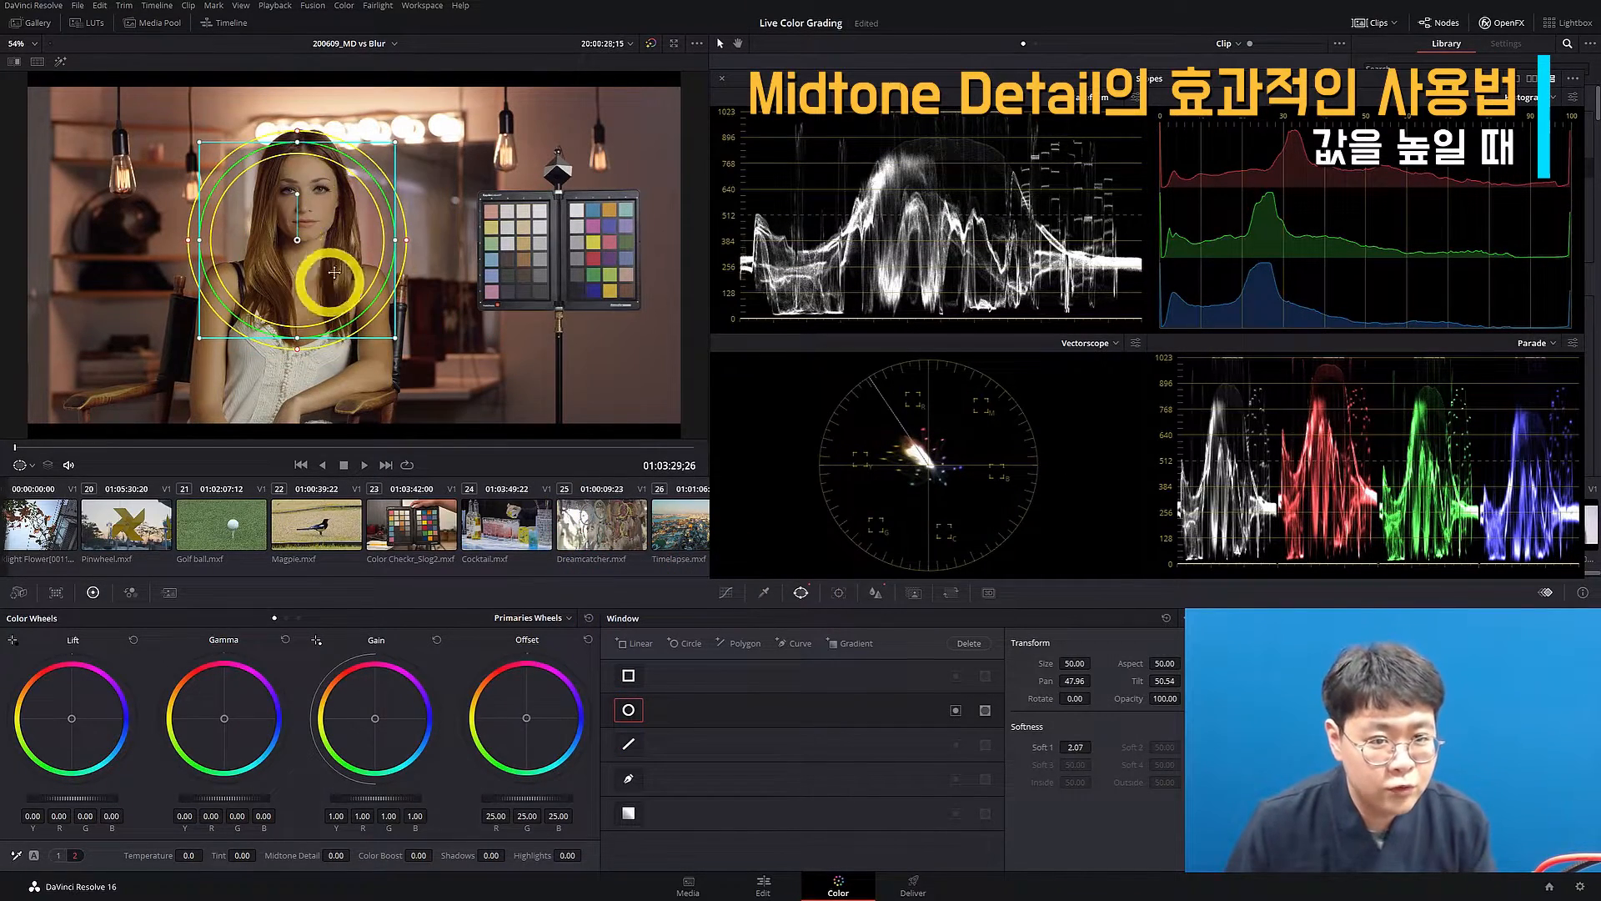
left_click_drag(303, 149, 306, 114)
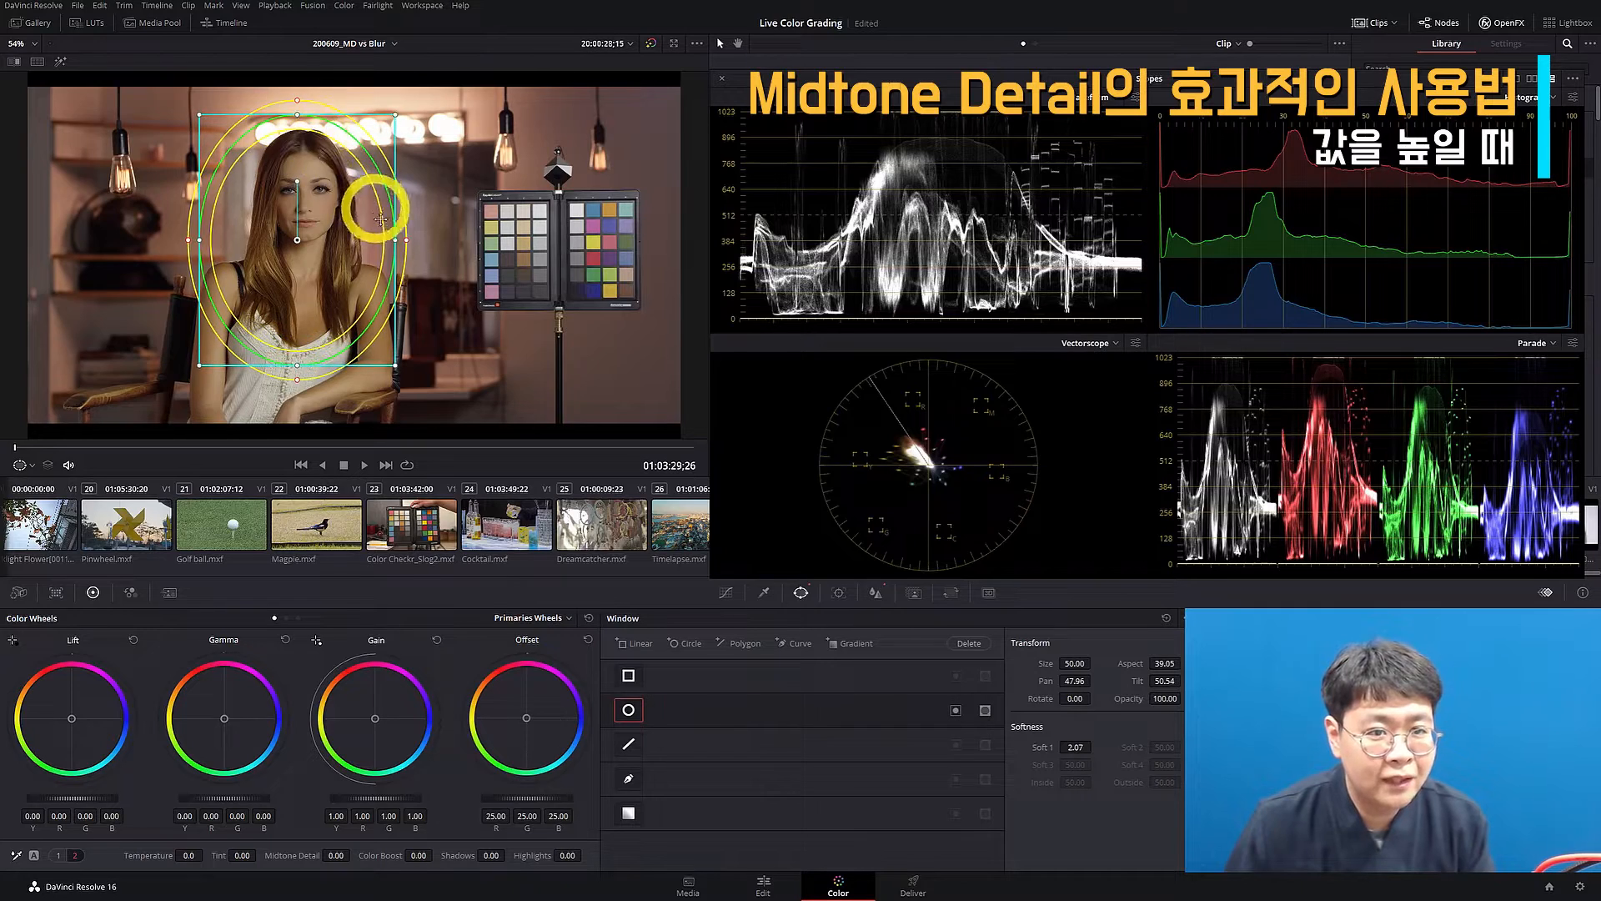
mouse_move(393, 240)
left_mouse_down()
mouse_move(330, 257)
mouse_move(382, 246)
left_mouse_up()
left_click_drag(305, 284, 309, 286)
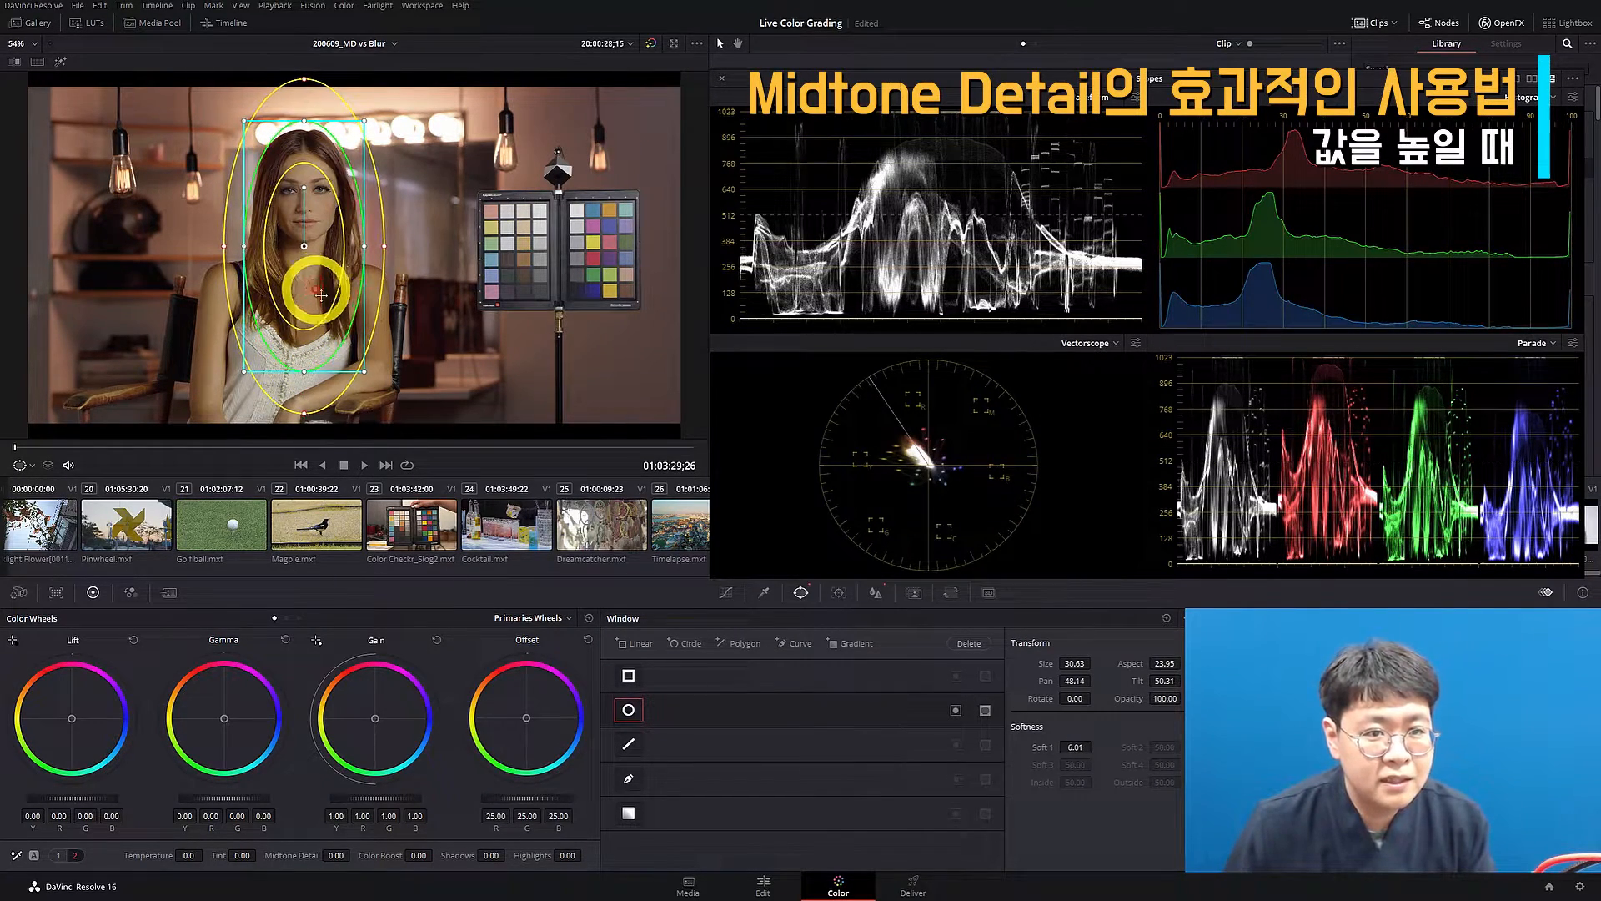
scroll(356, 347, "up", 4)
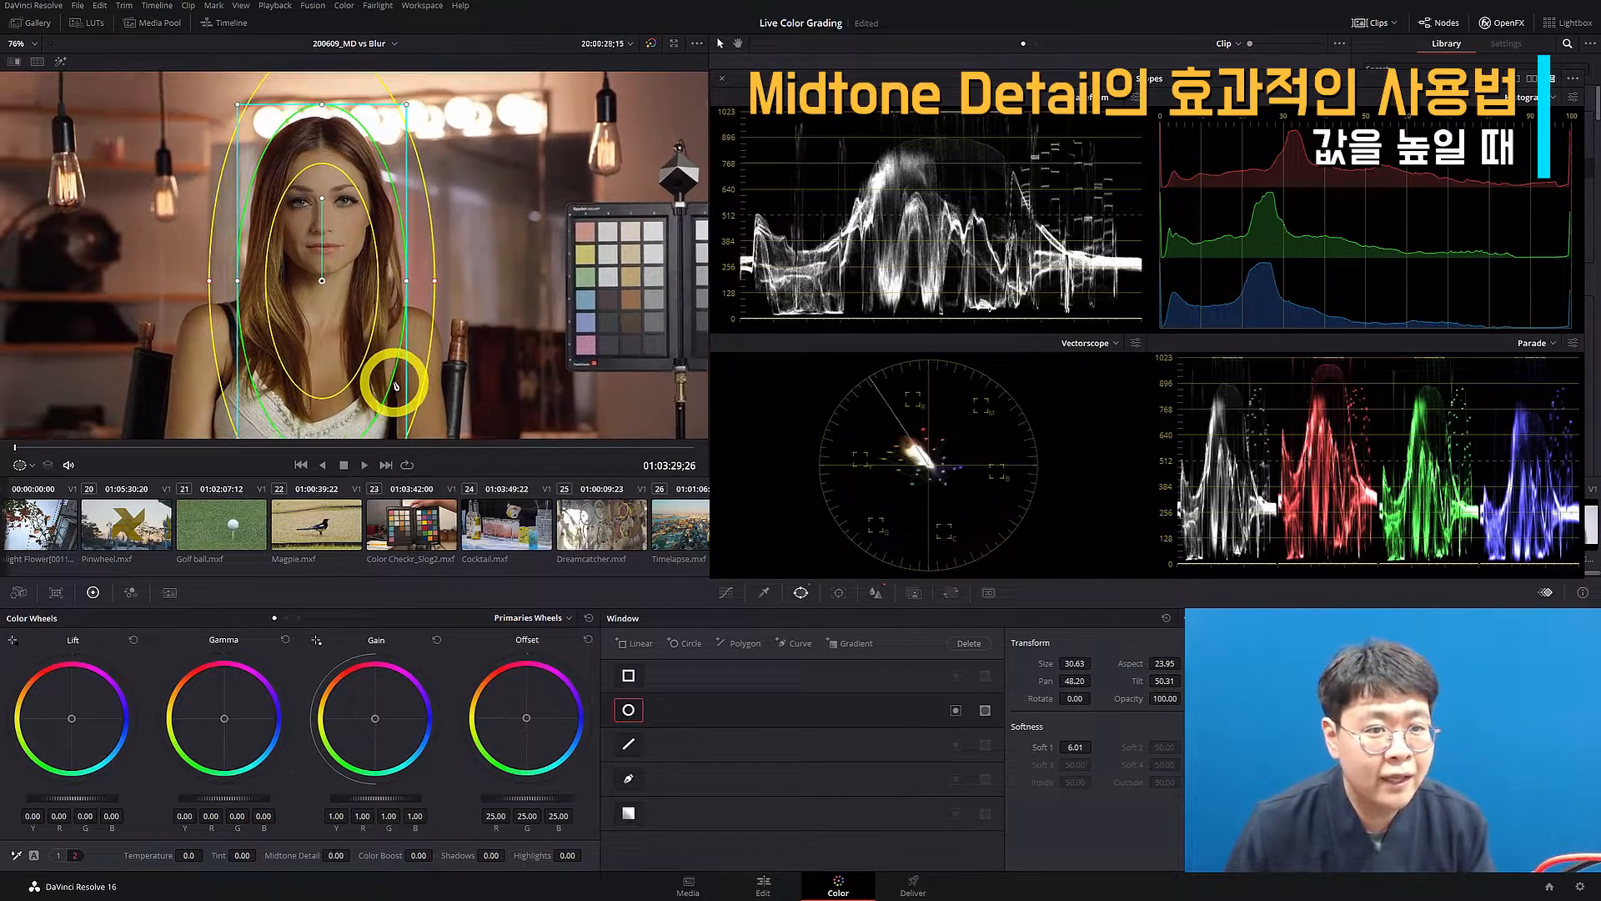
left_click(726, 592)
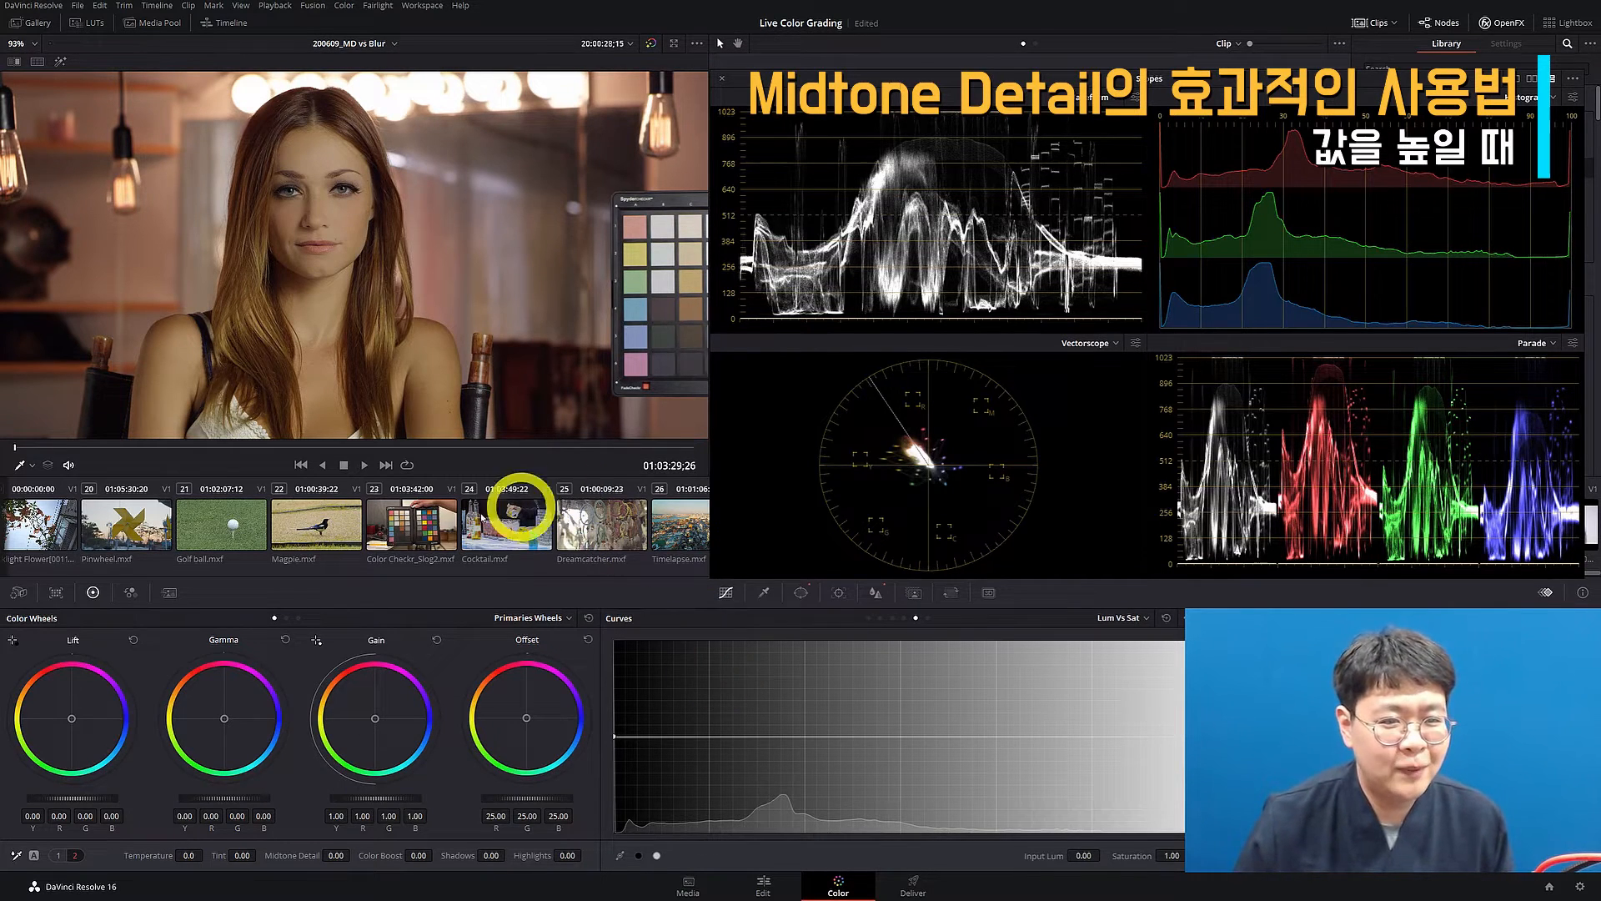
Step: Browse the clip thumbnails back to the early clips around the coffee and light bulb shots
scroll(383, 525, "up", 5)
scroll(379, 534, "up", 4)
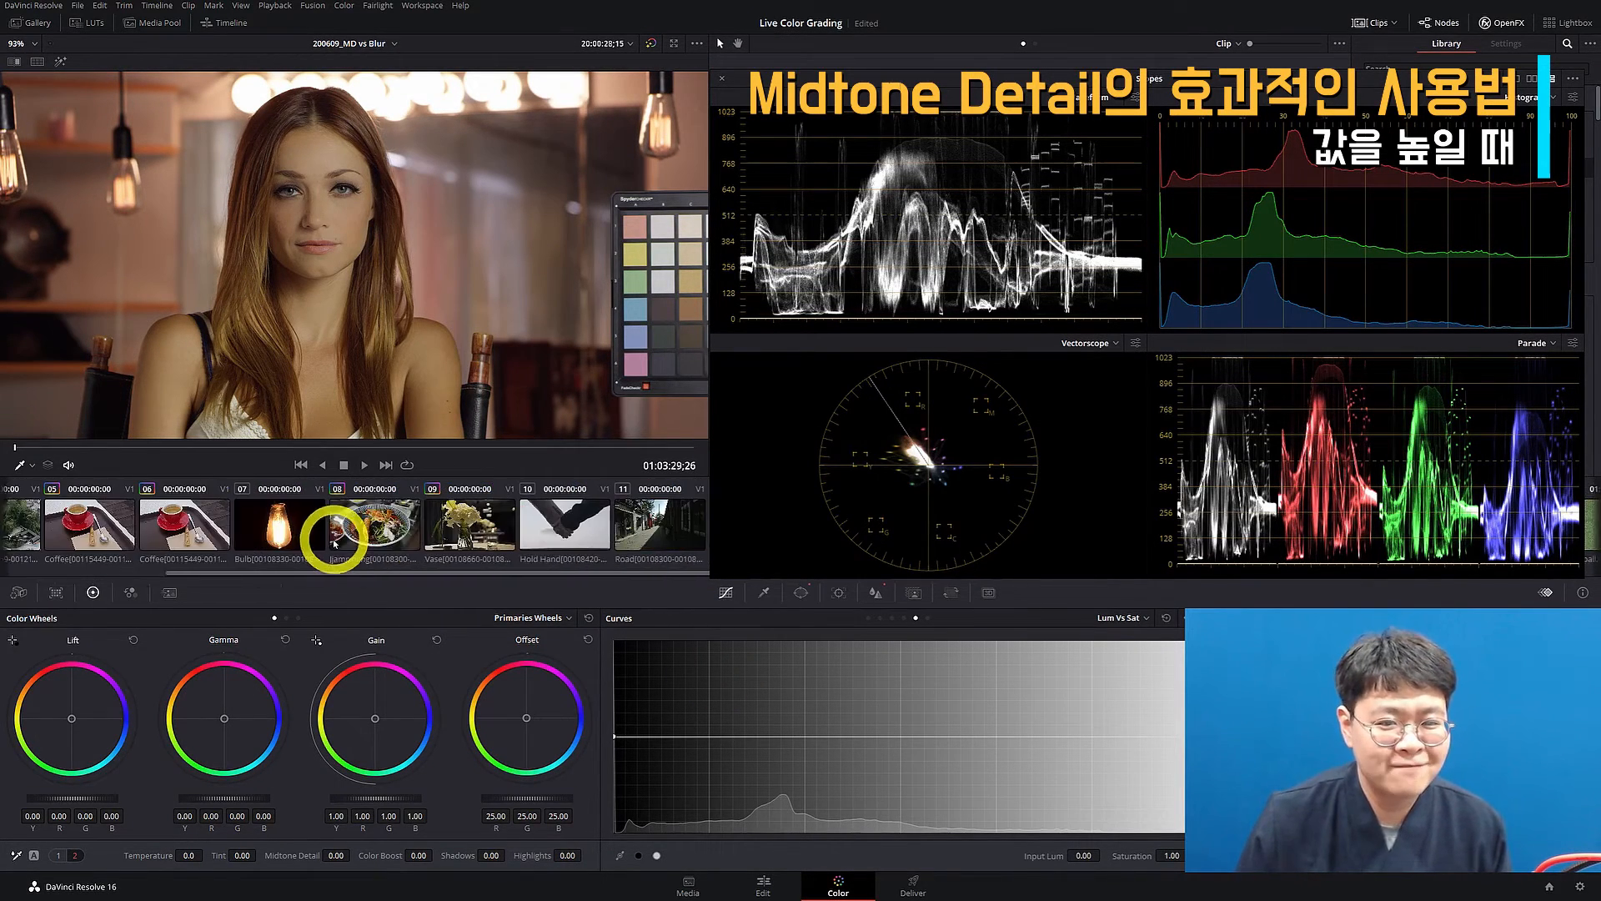